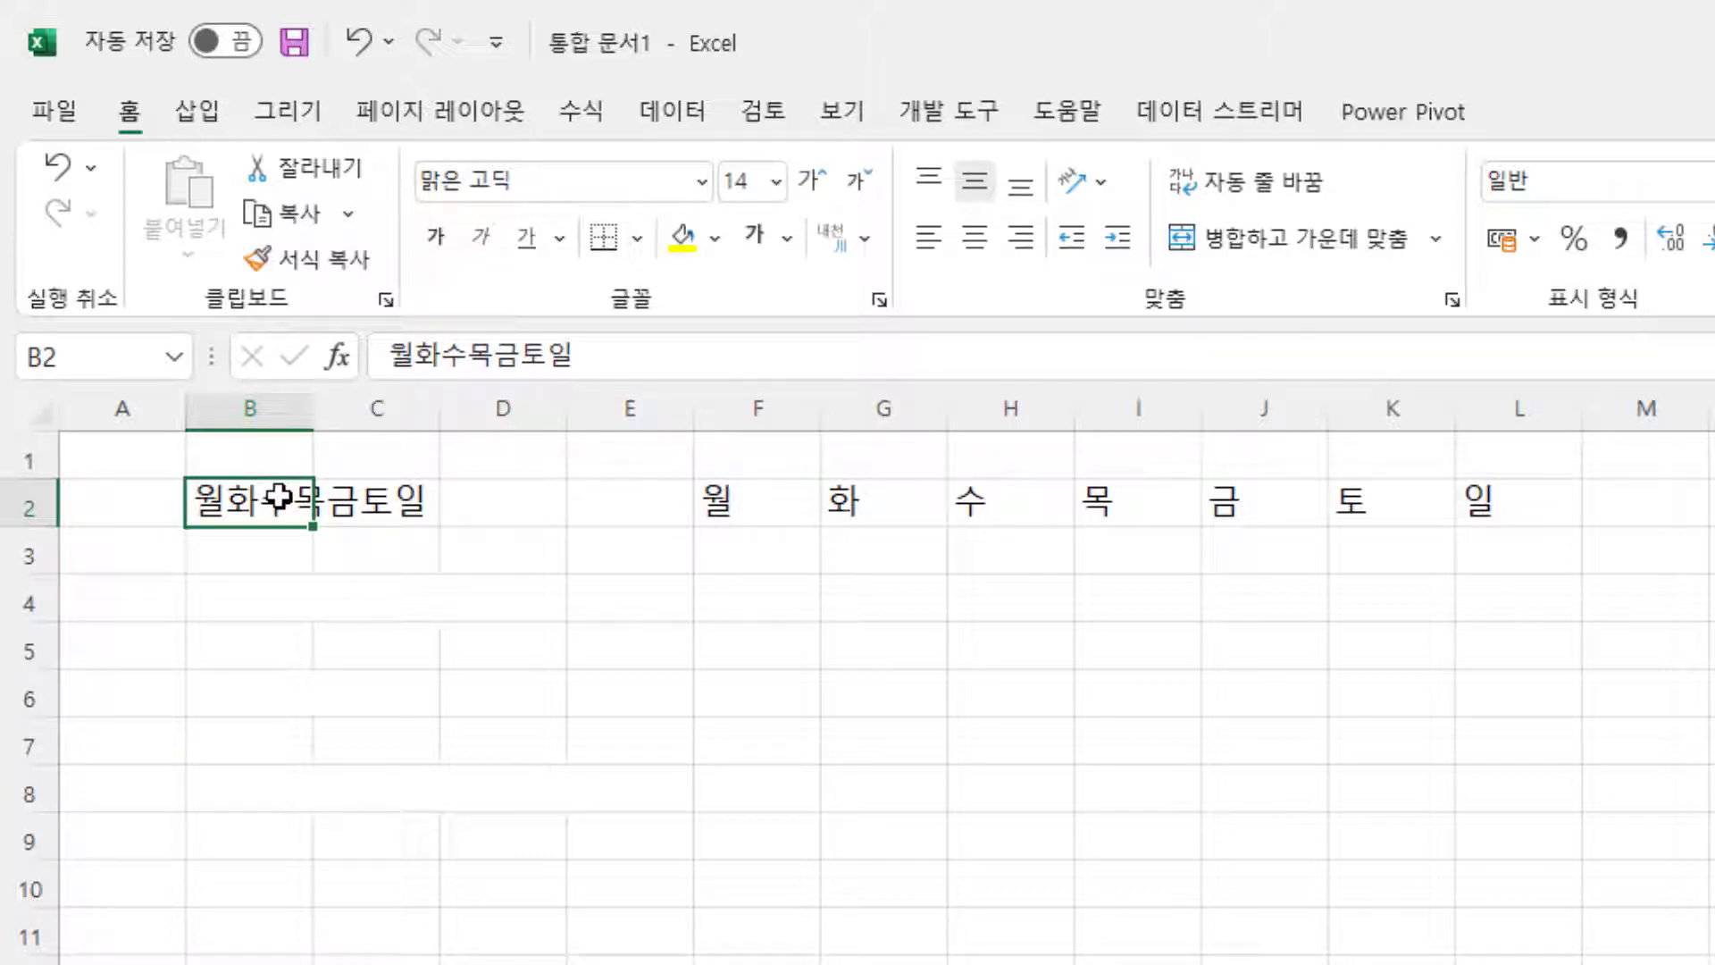
- Try to split the weekday string in B2 using Text to Columns with fixed width and break lines between the characters
click(638, 106)
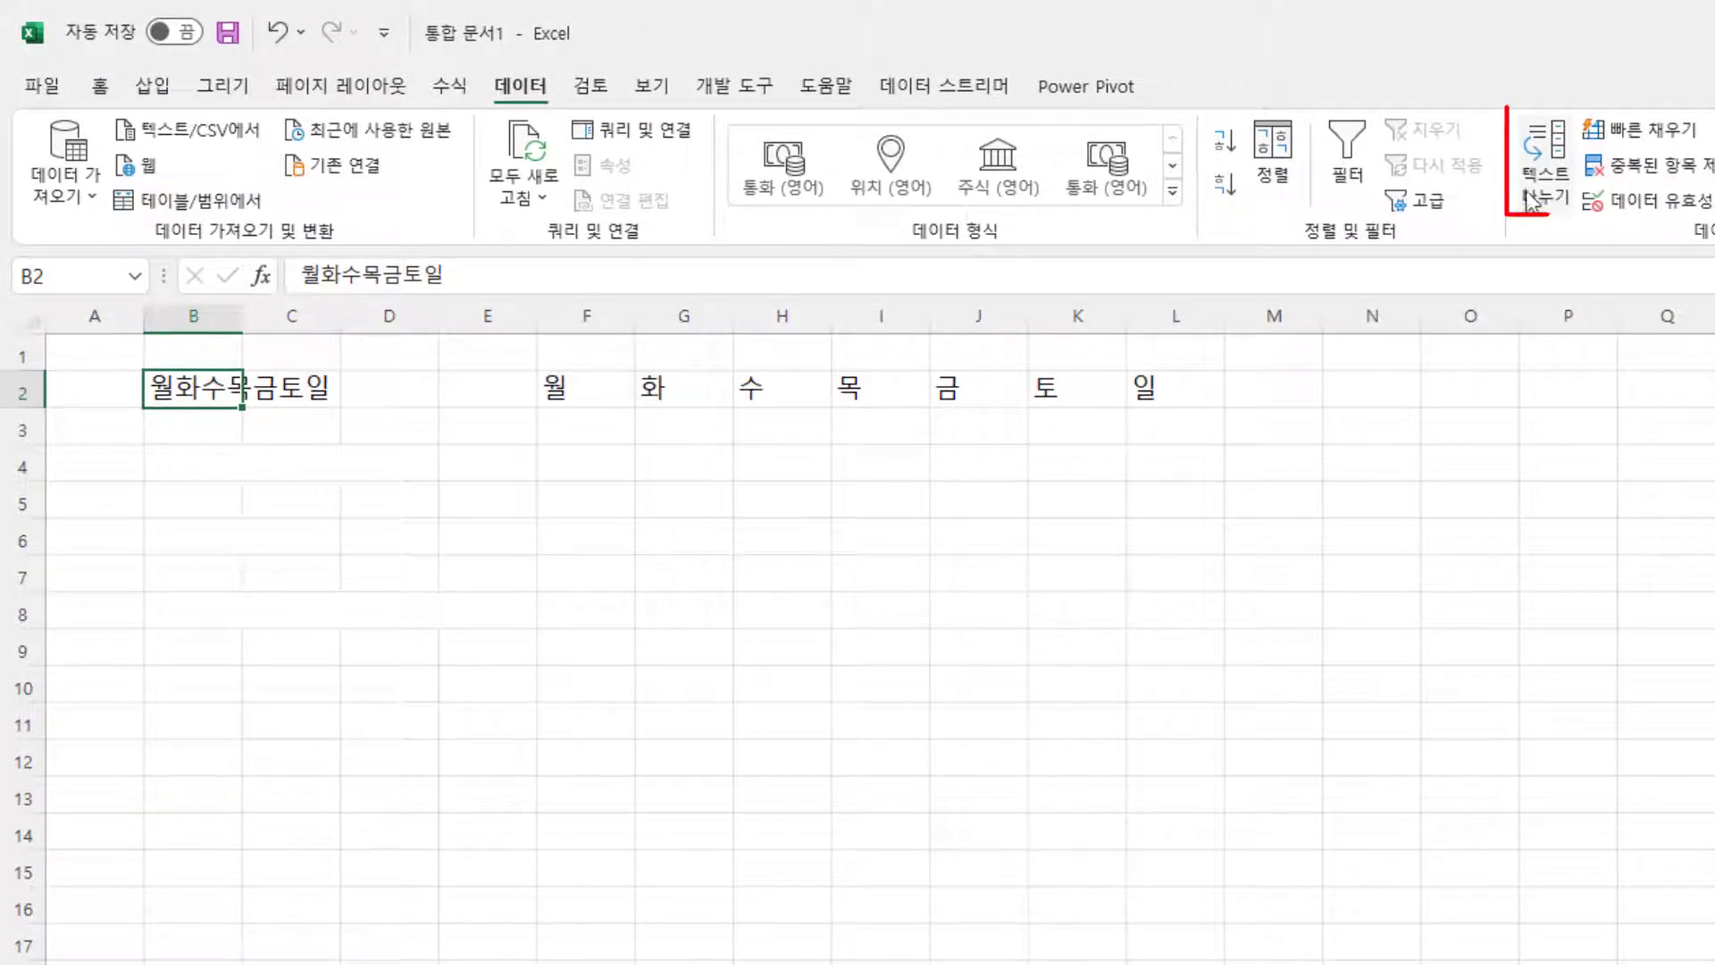
click(1529, 198)
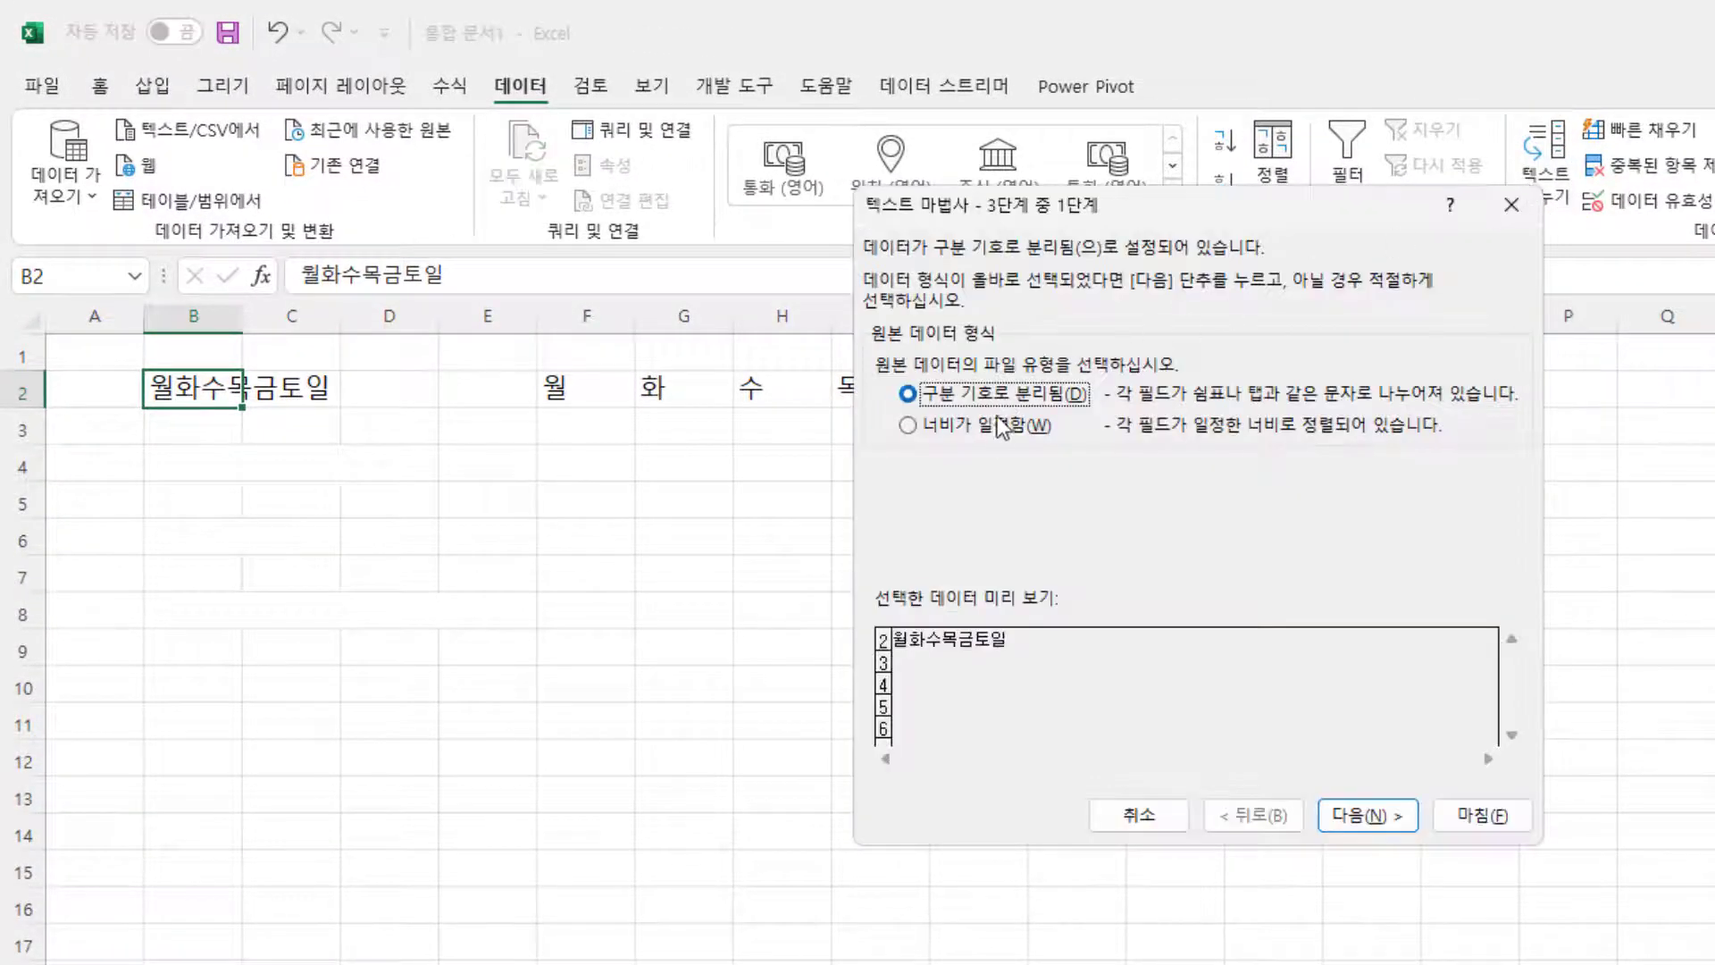
click(980, 436)
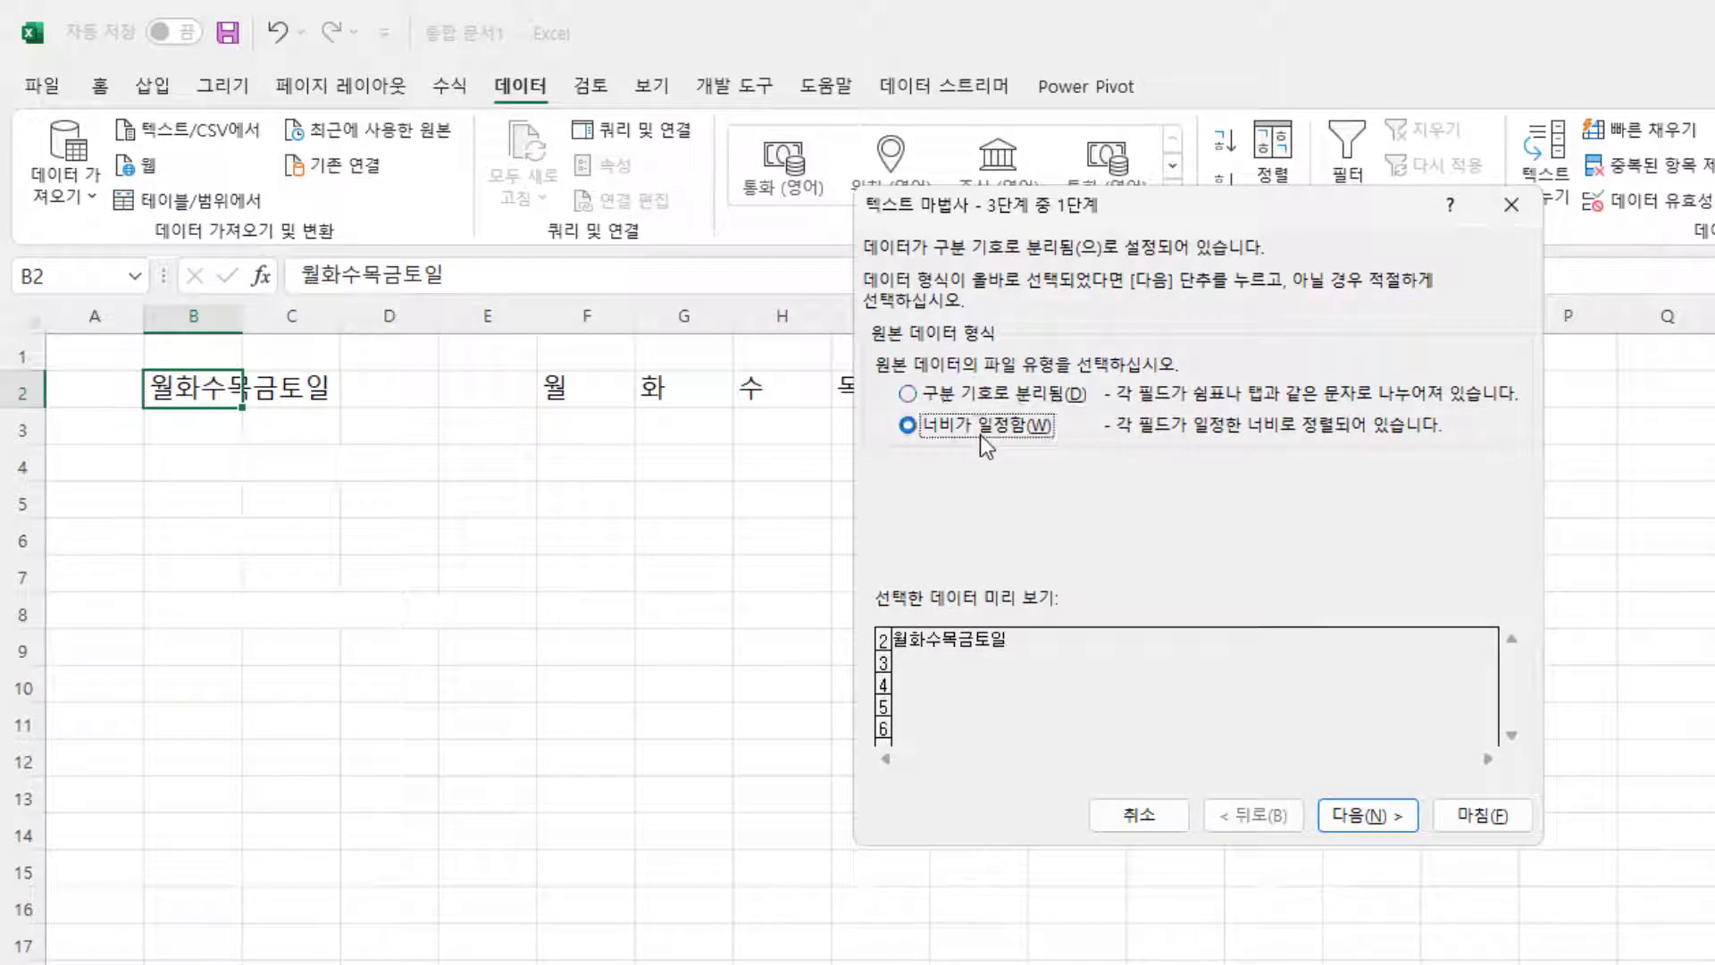
click(1368, 817)
click(892, 632)
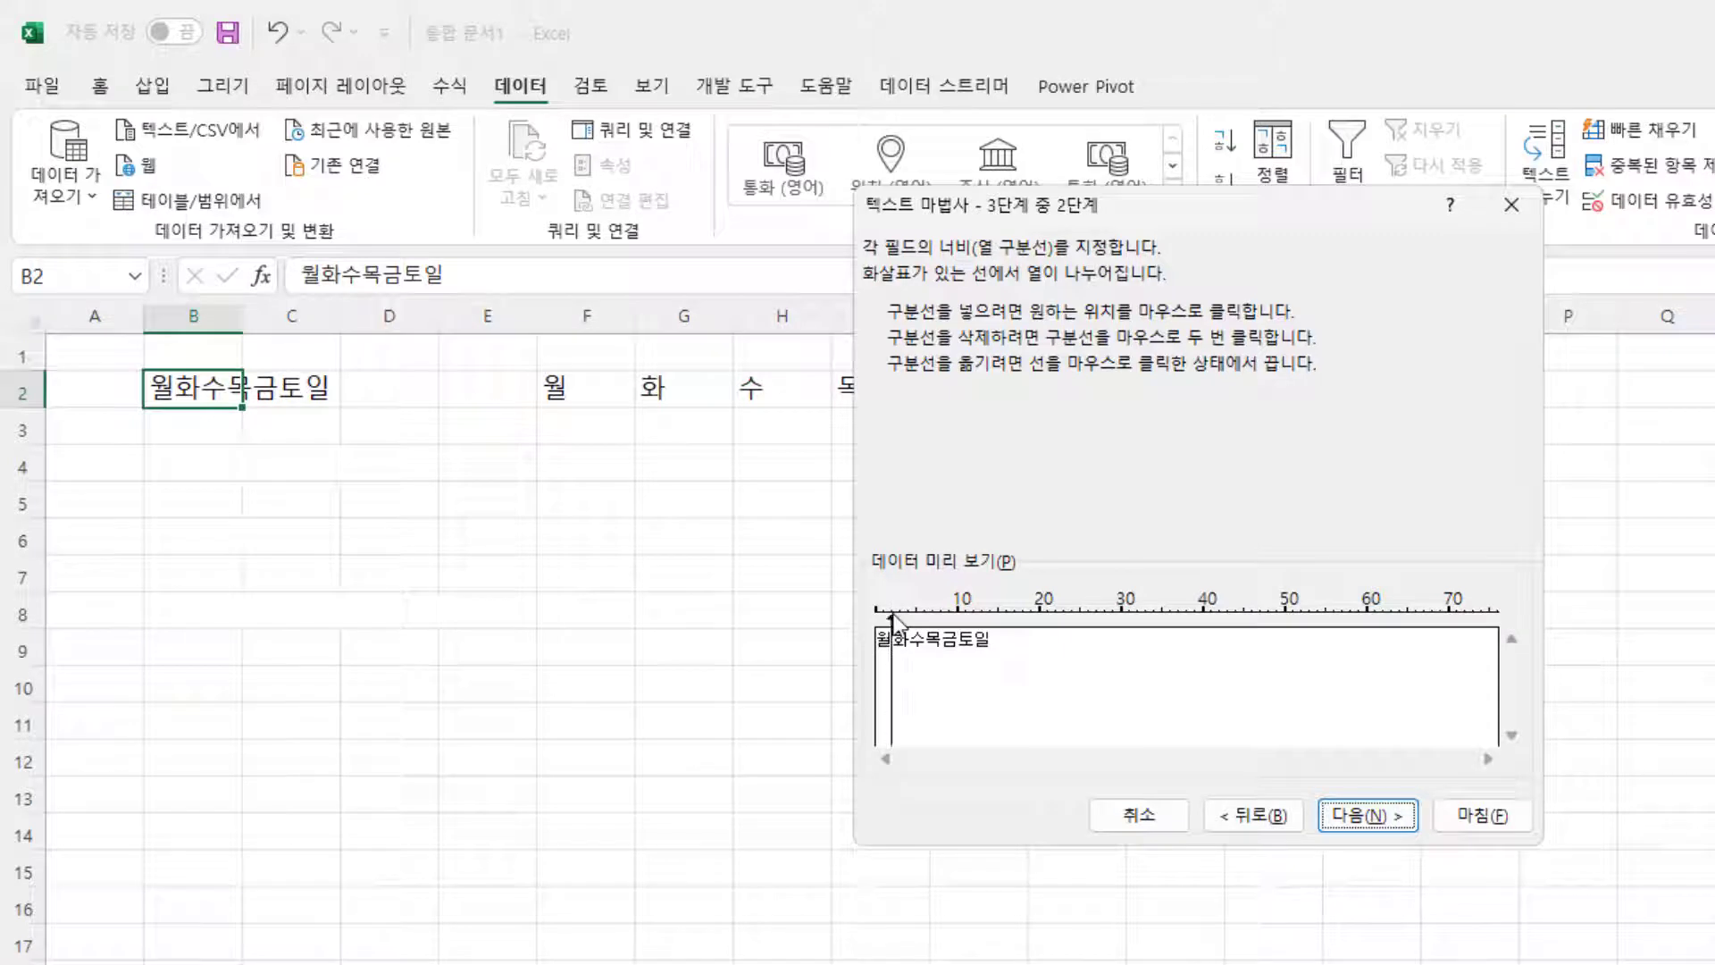
click(909, 621)
click(923, 616)
click(933, 617)
click(965, 615)
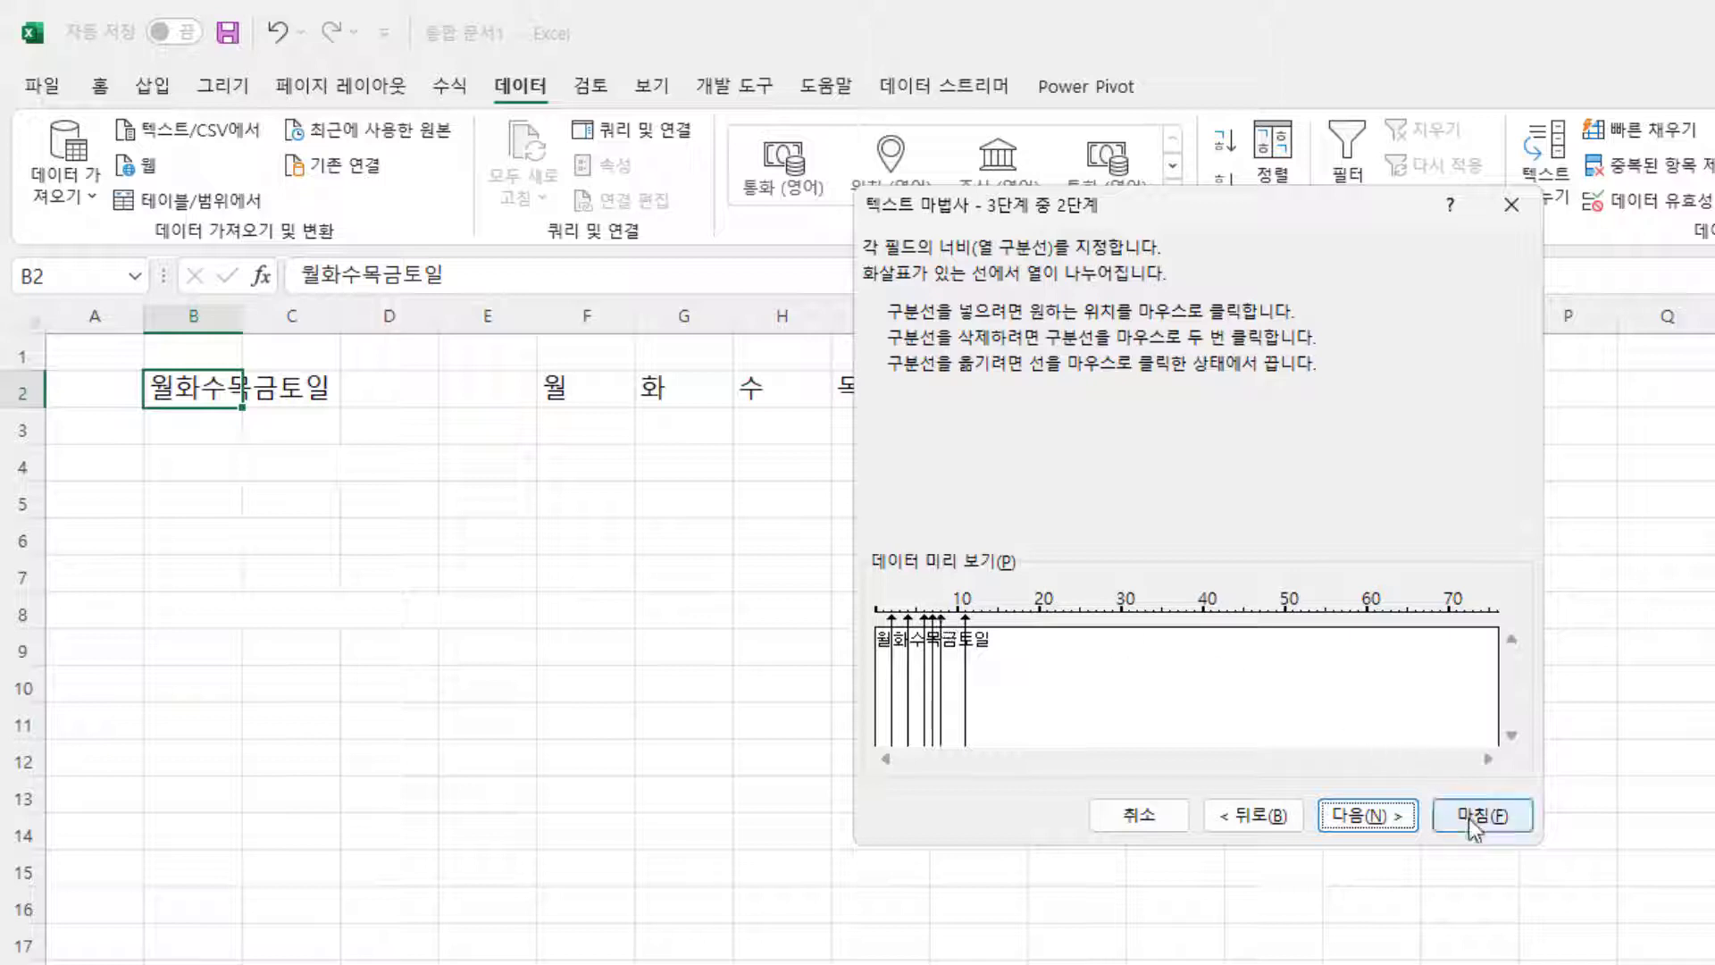
click(1134, 818)
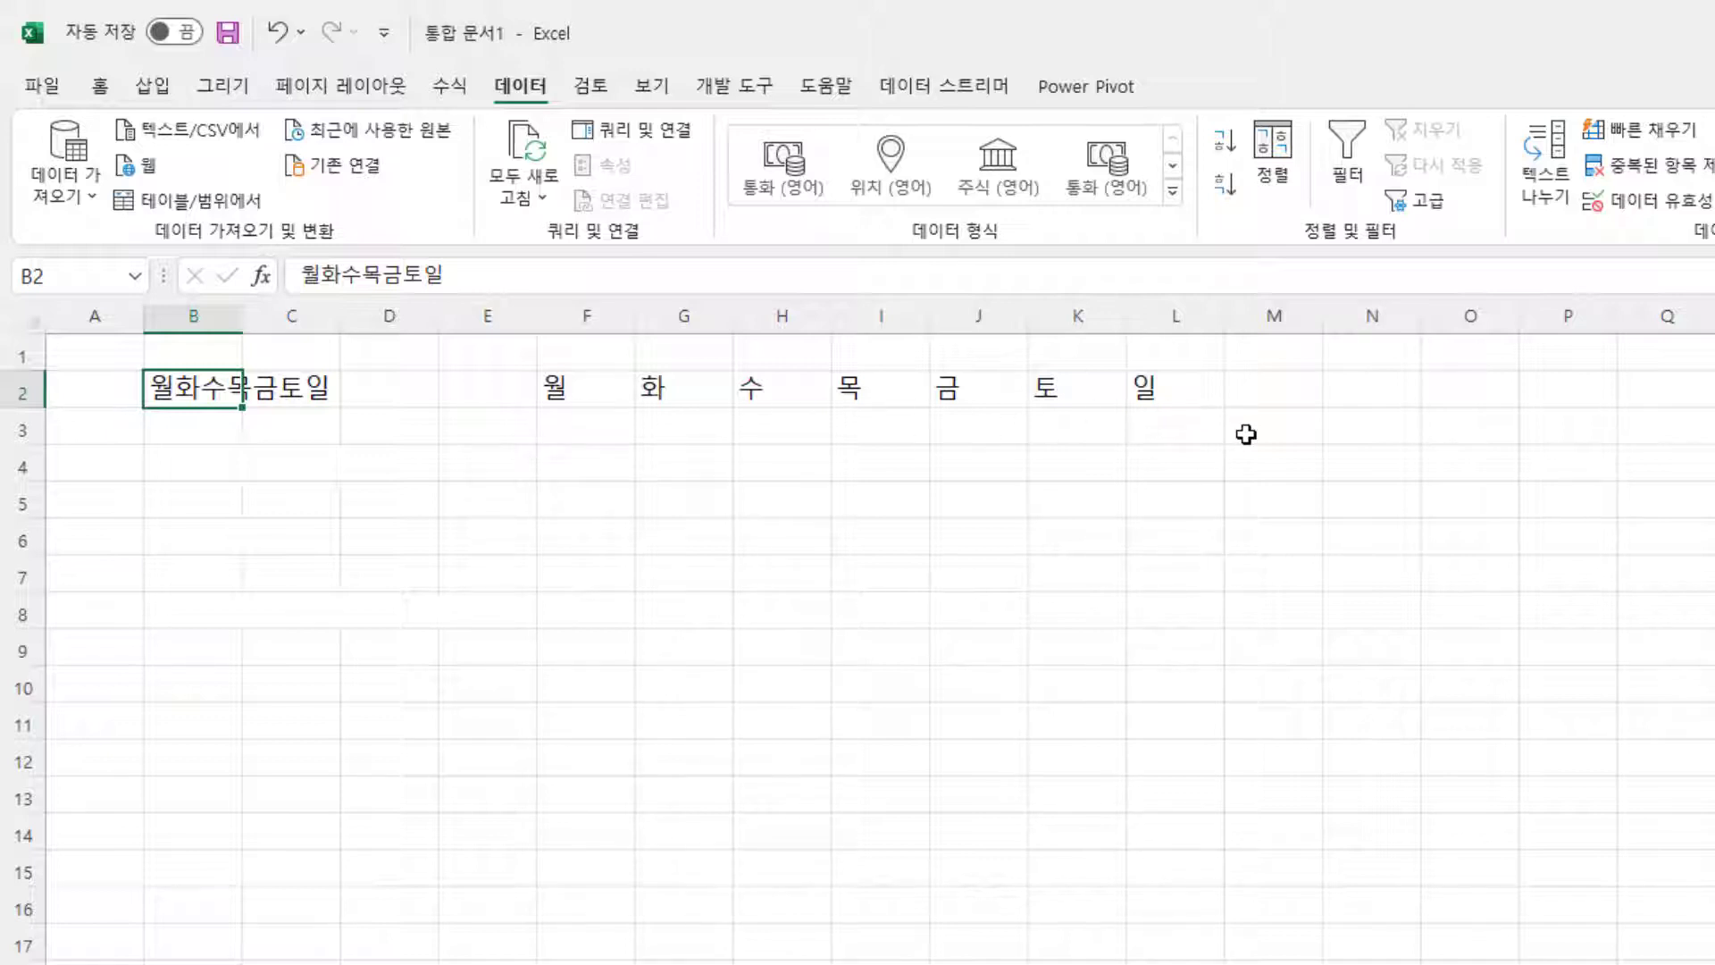
- Enter =TEXTSPLIT(B4," ") in F4 to split the space-separated weekdays into separate columns
click(191, 470)
click(100, 86)
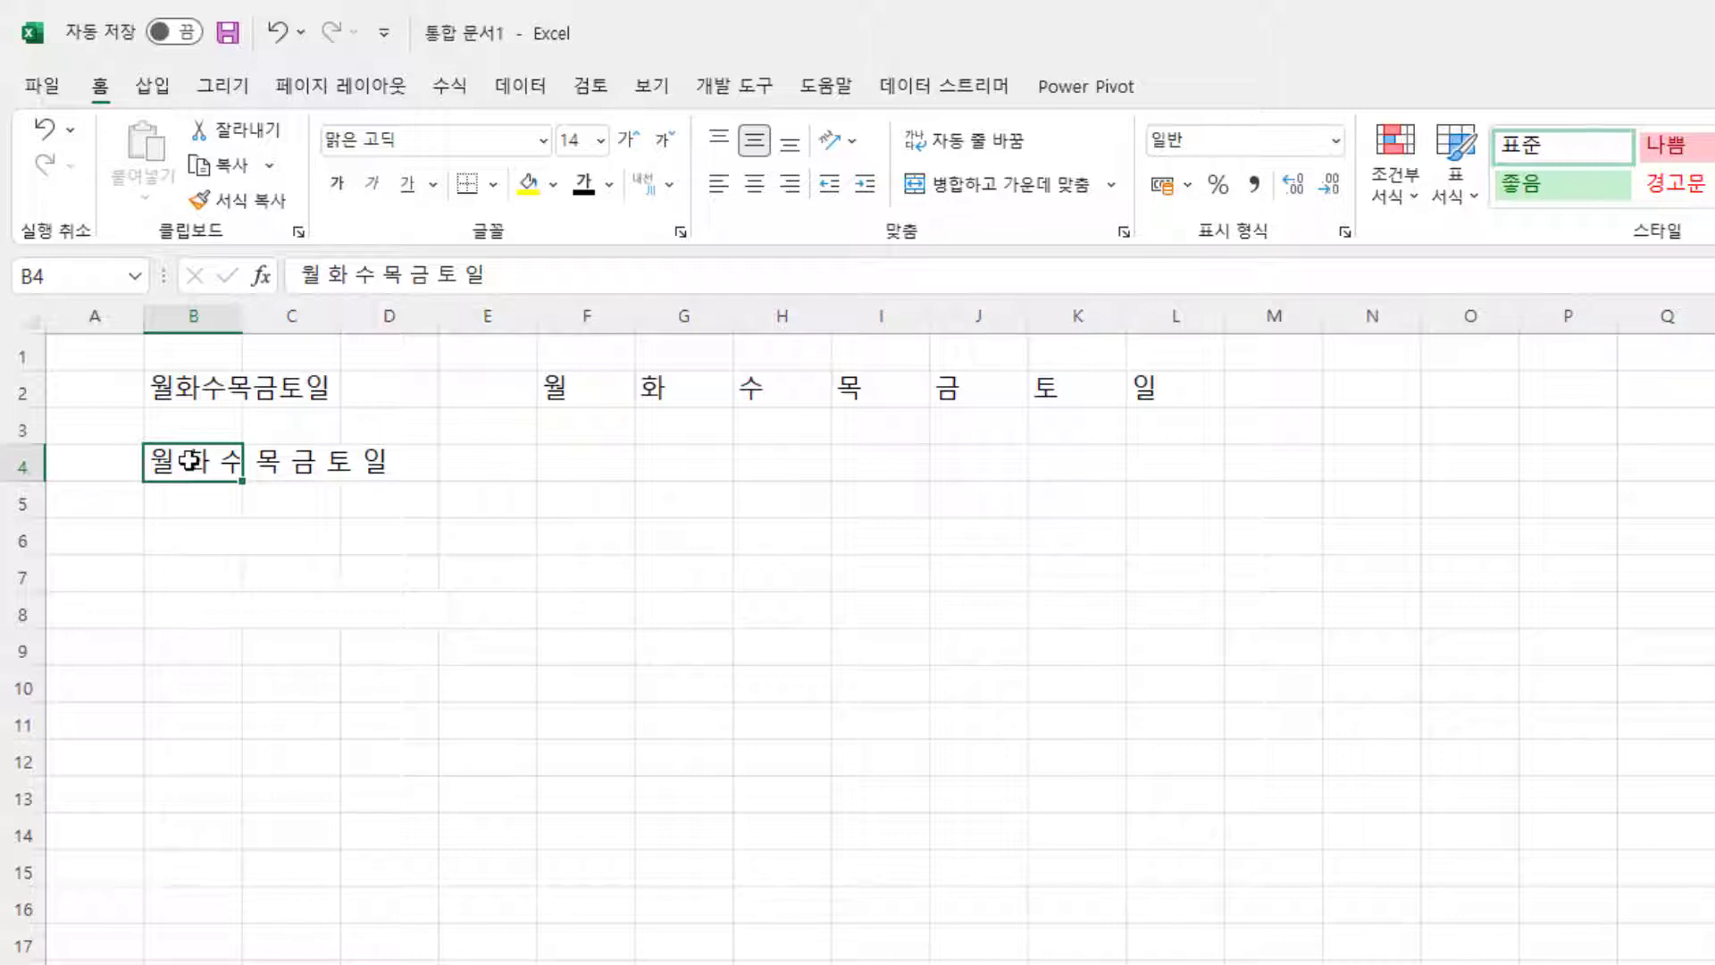
click(581, 452)
text(=te)
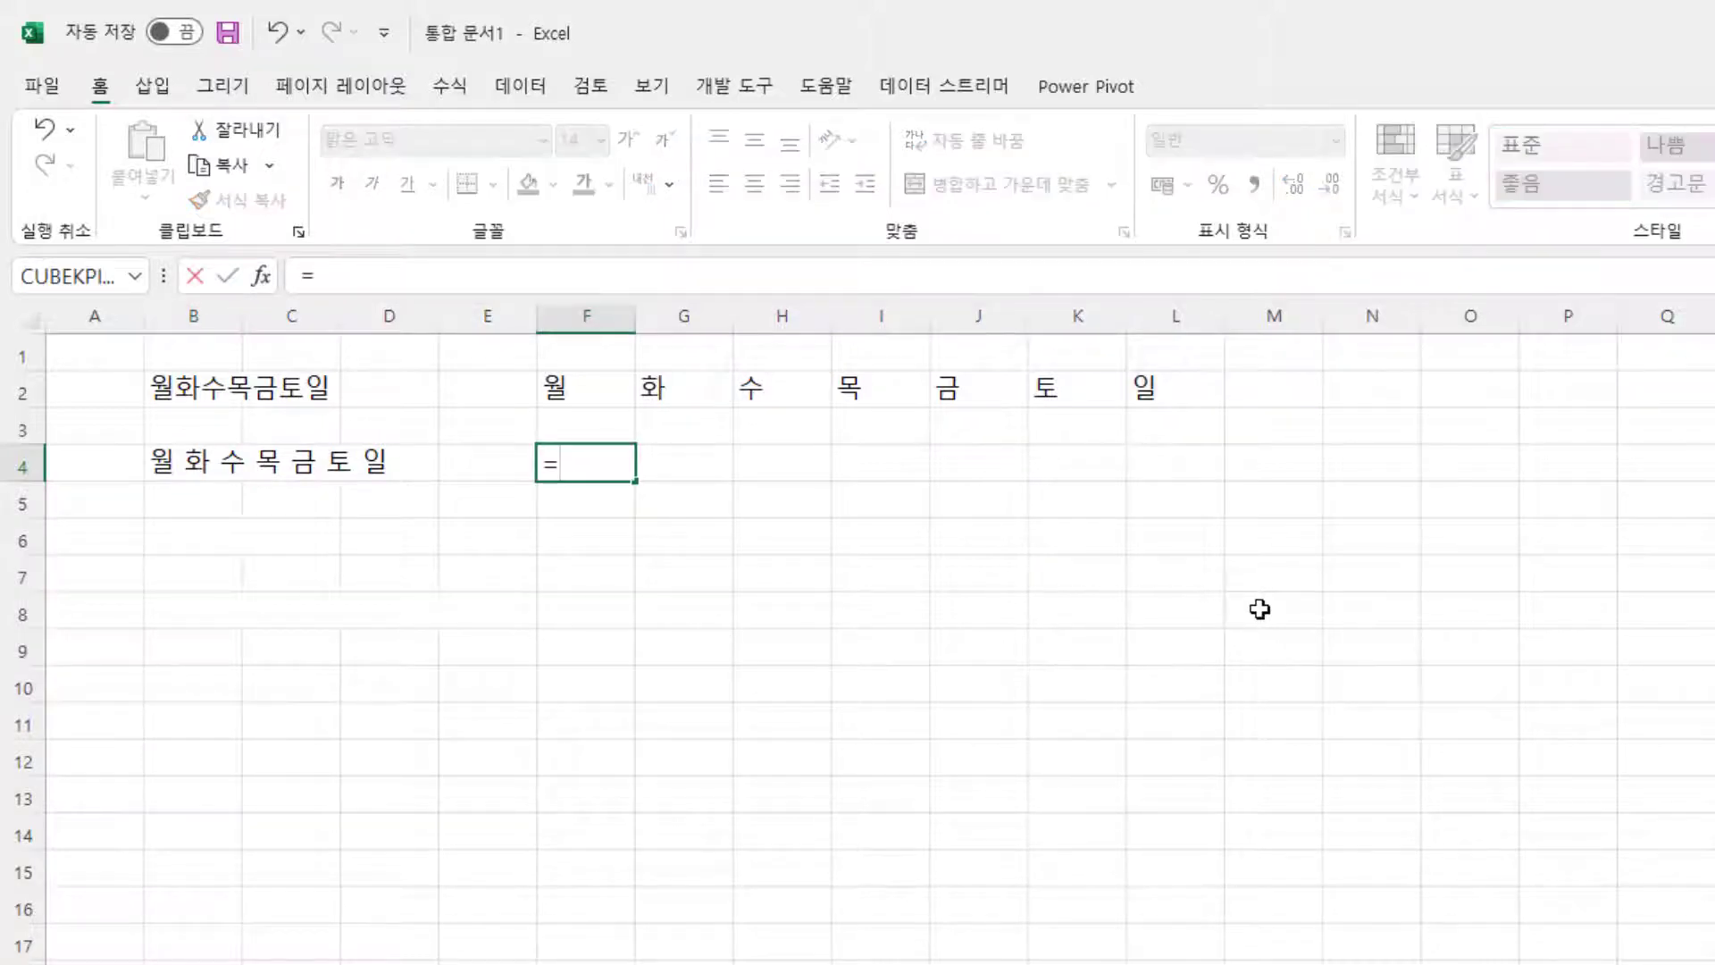
key(Down)
key(Down)
key(Down)
key(Down)
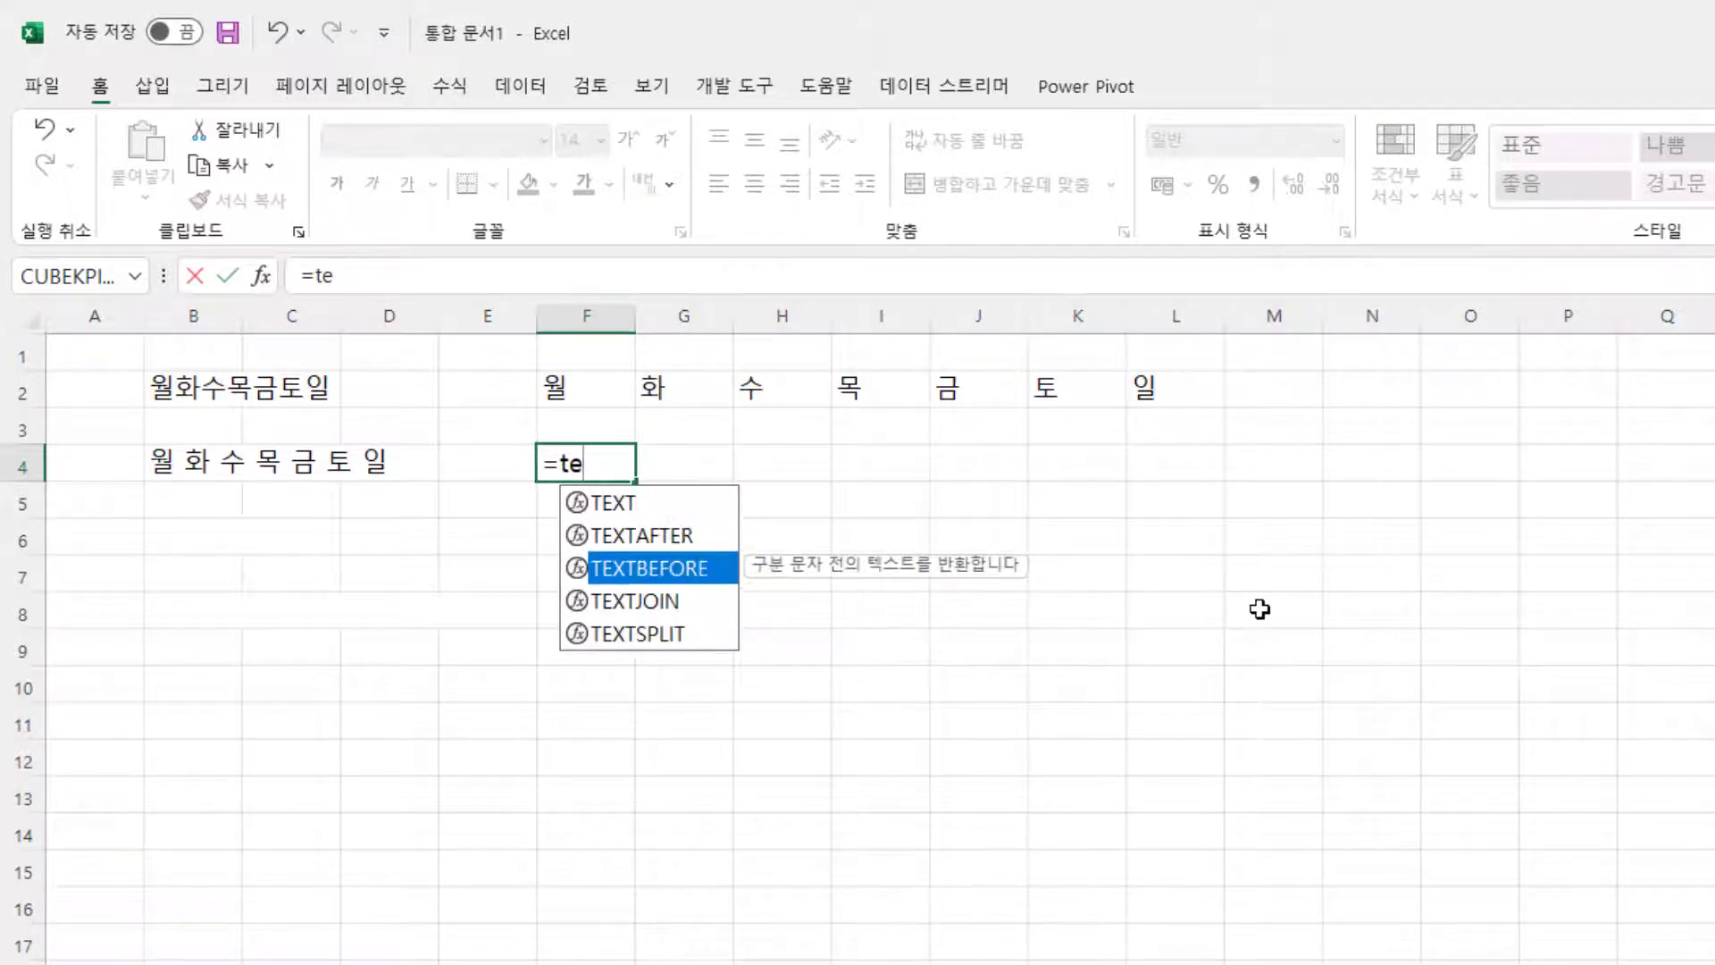
key(Tab)
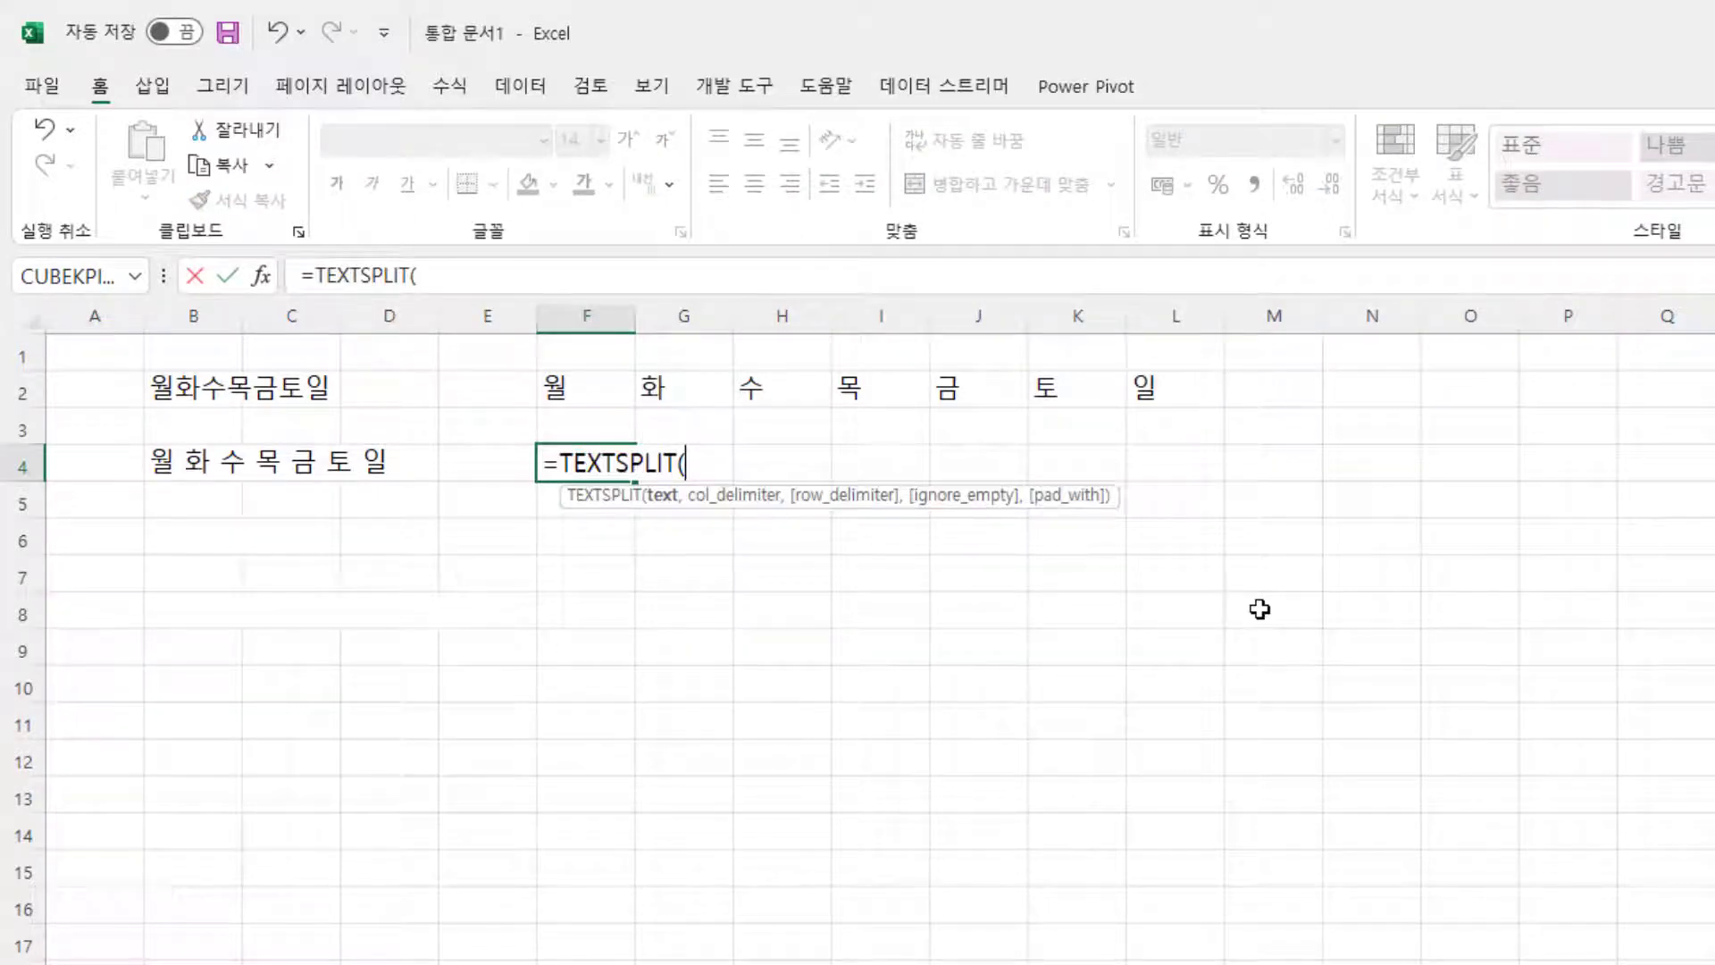
key(Left)
key(Left)
key(Left)
key(Left)
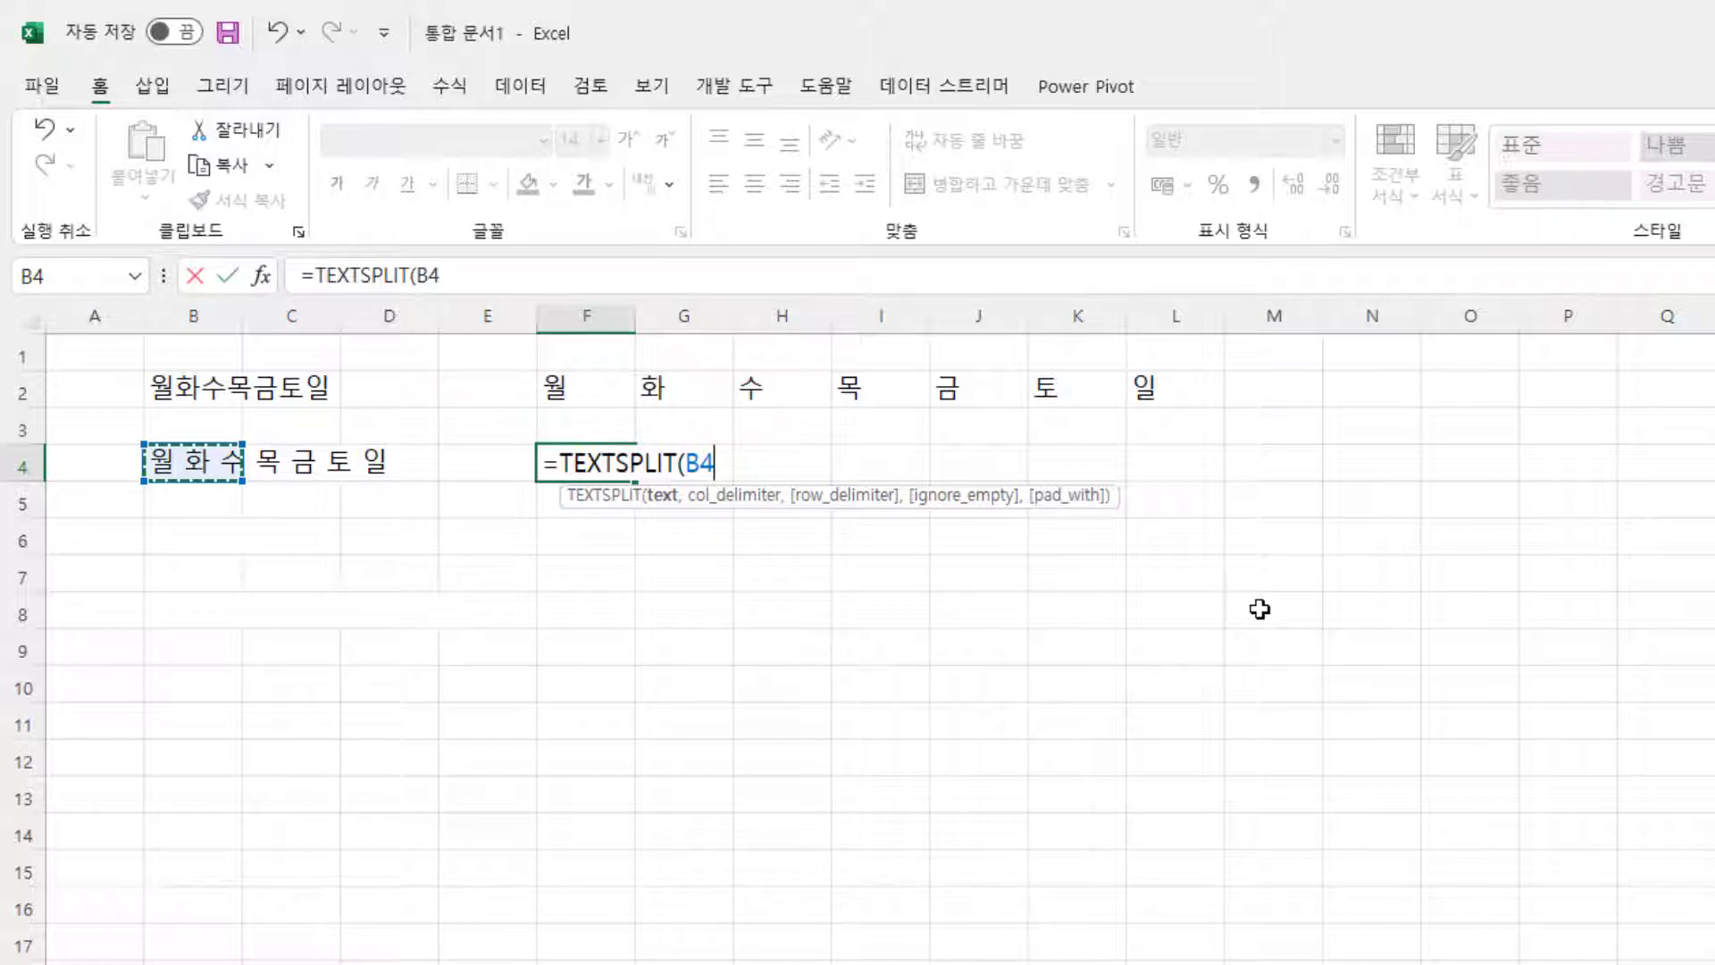
text(,)
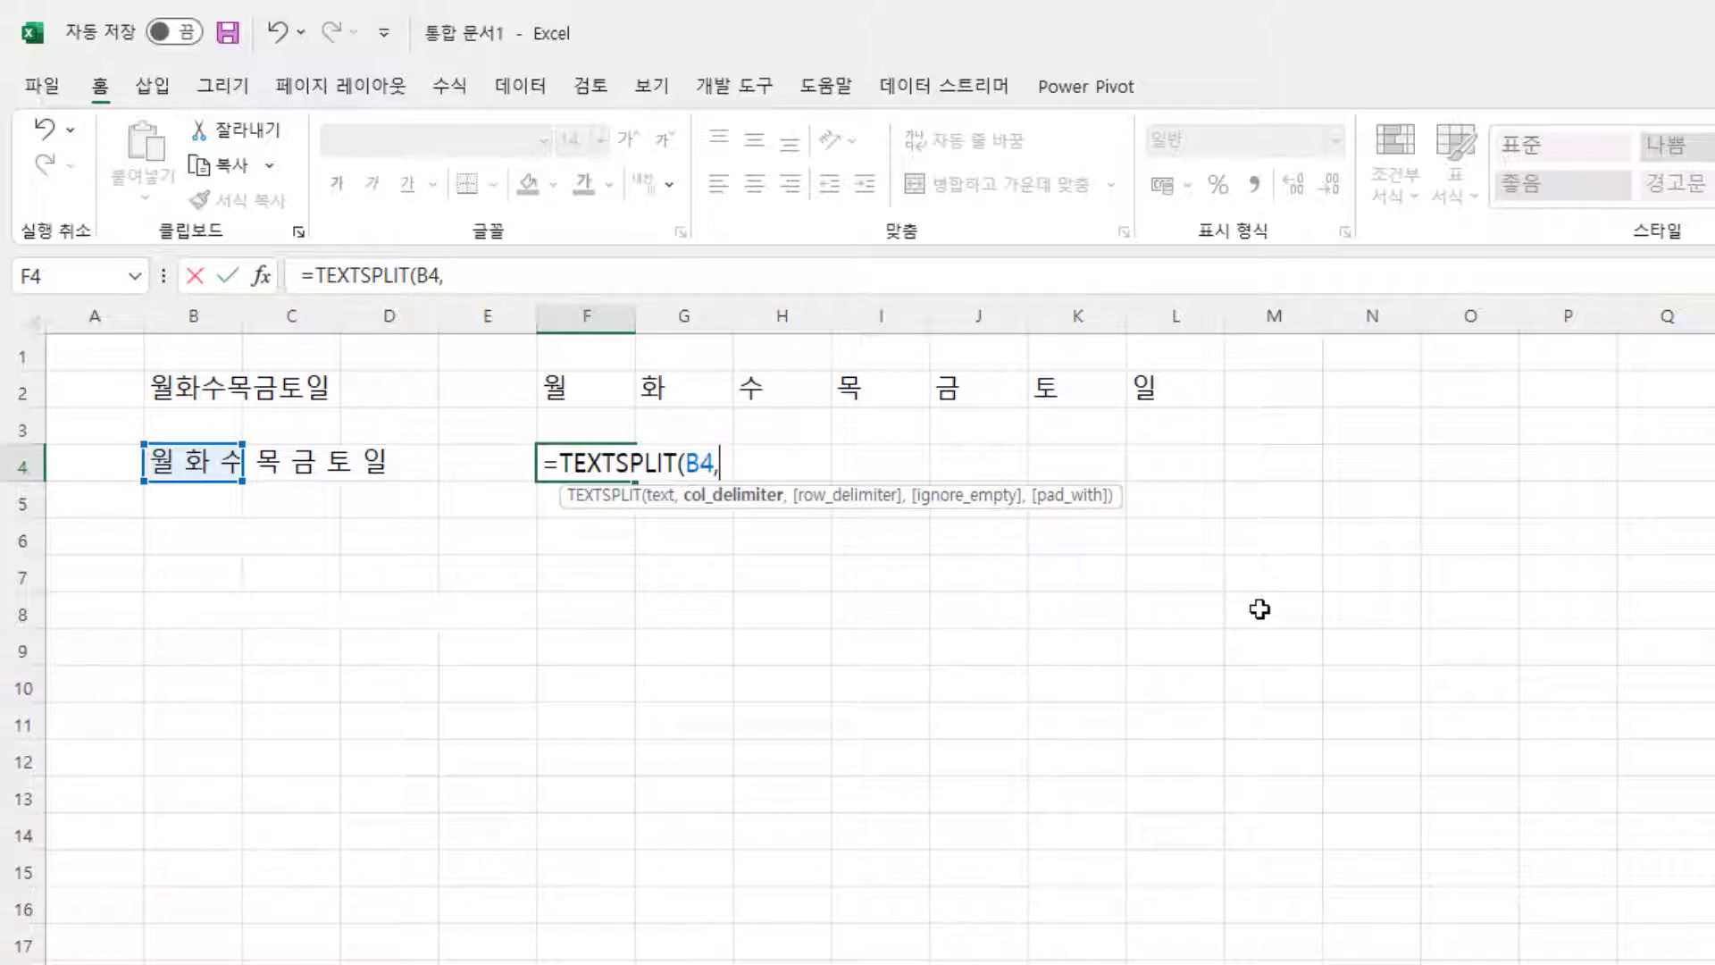
text(" "))
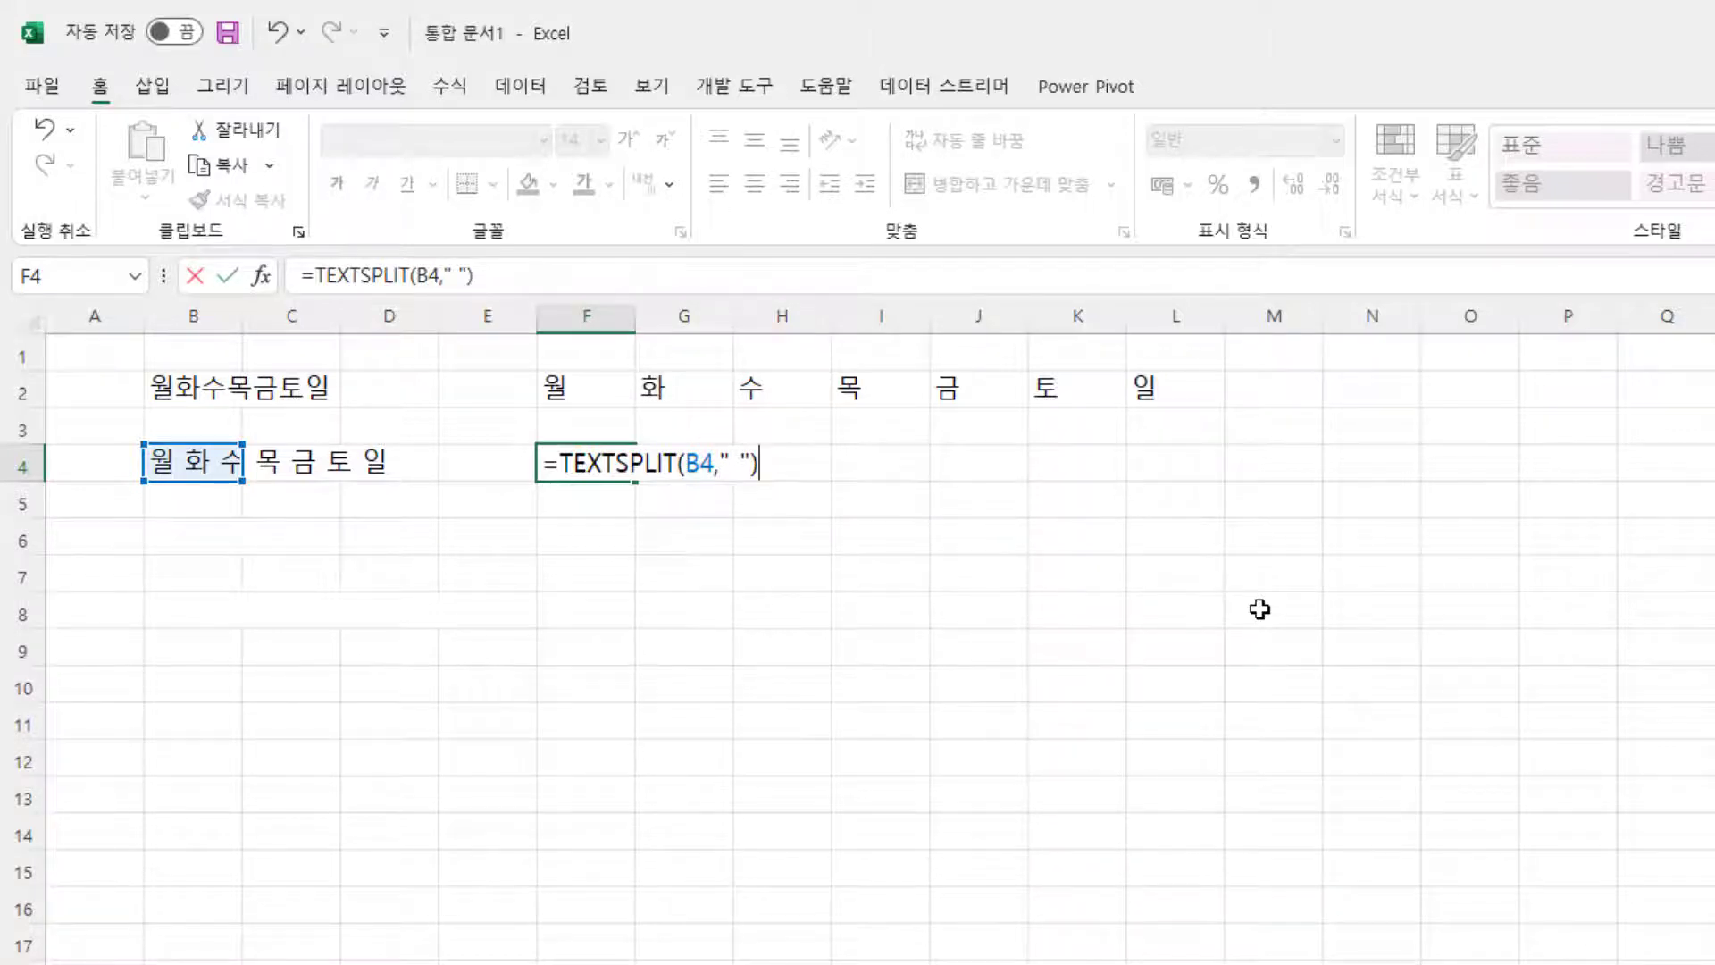
key(Return)
- Examine the split weekday cells in row 4 and the source text in B4
key(Up)
key(Right)
key(Right)
key(Right)
key(Right)
key(Right)
key(Right)
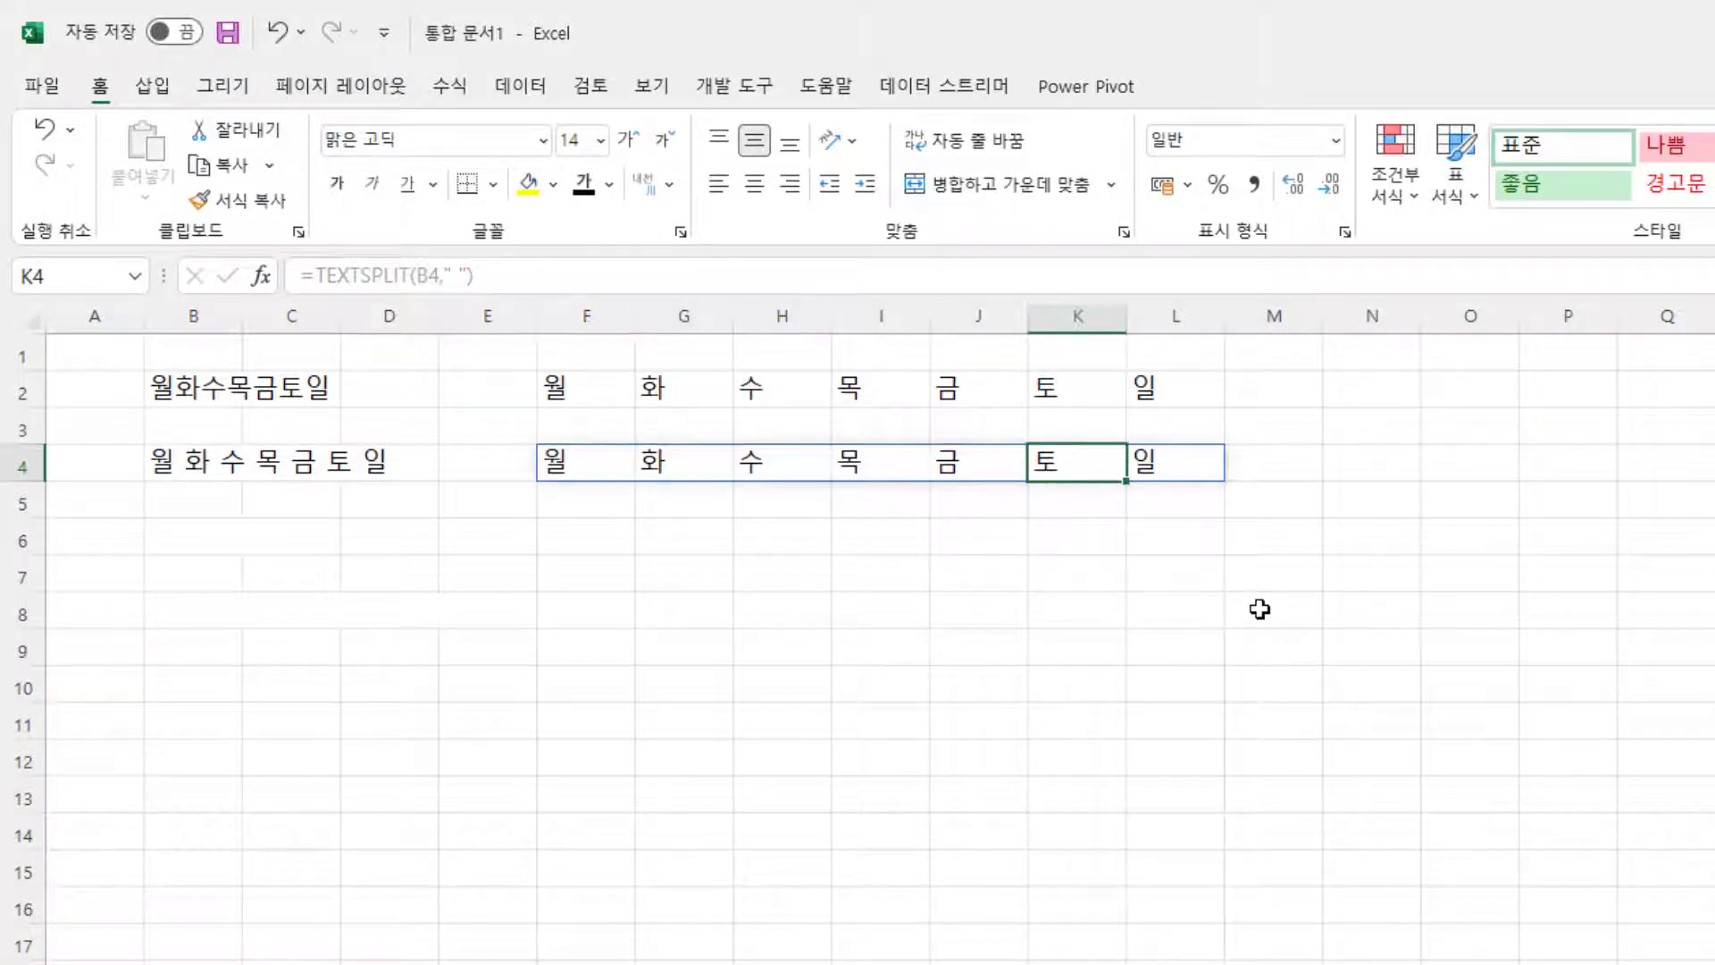
key(Left)
key(Left)
key(Left)
key(Left)
key(Left)
key(Left)
key(Left)
key(Left)
key(Left)
key(Left)
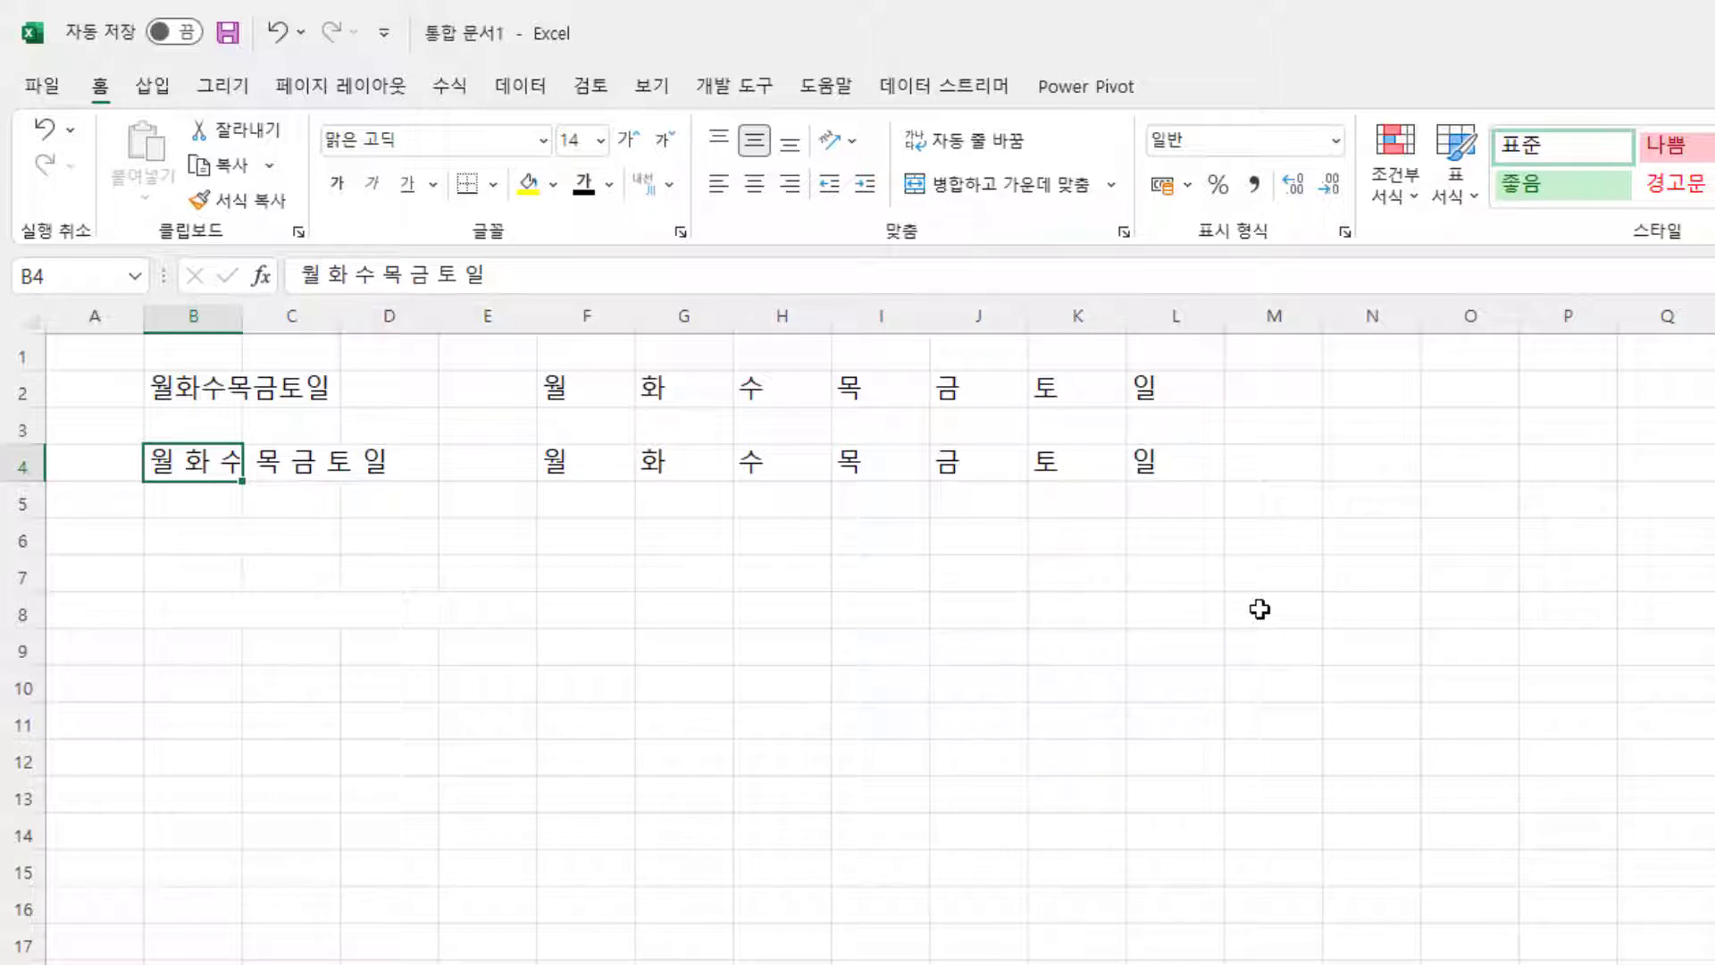
- Enter =MID(B6,1,1) in F6 to extract the first character of the weekday string
click(185, 530)
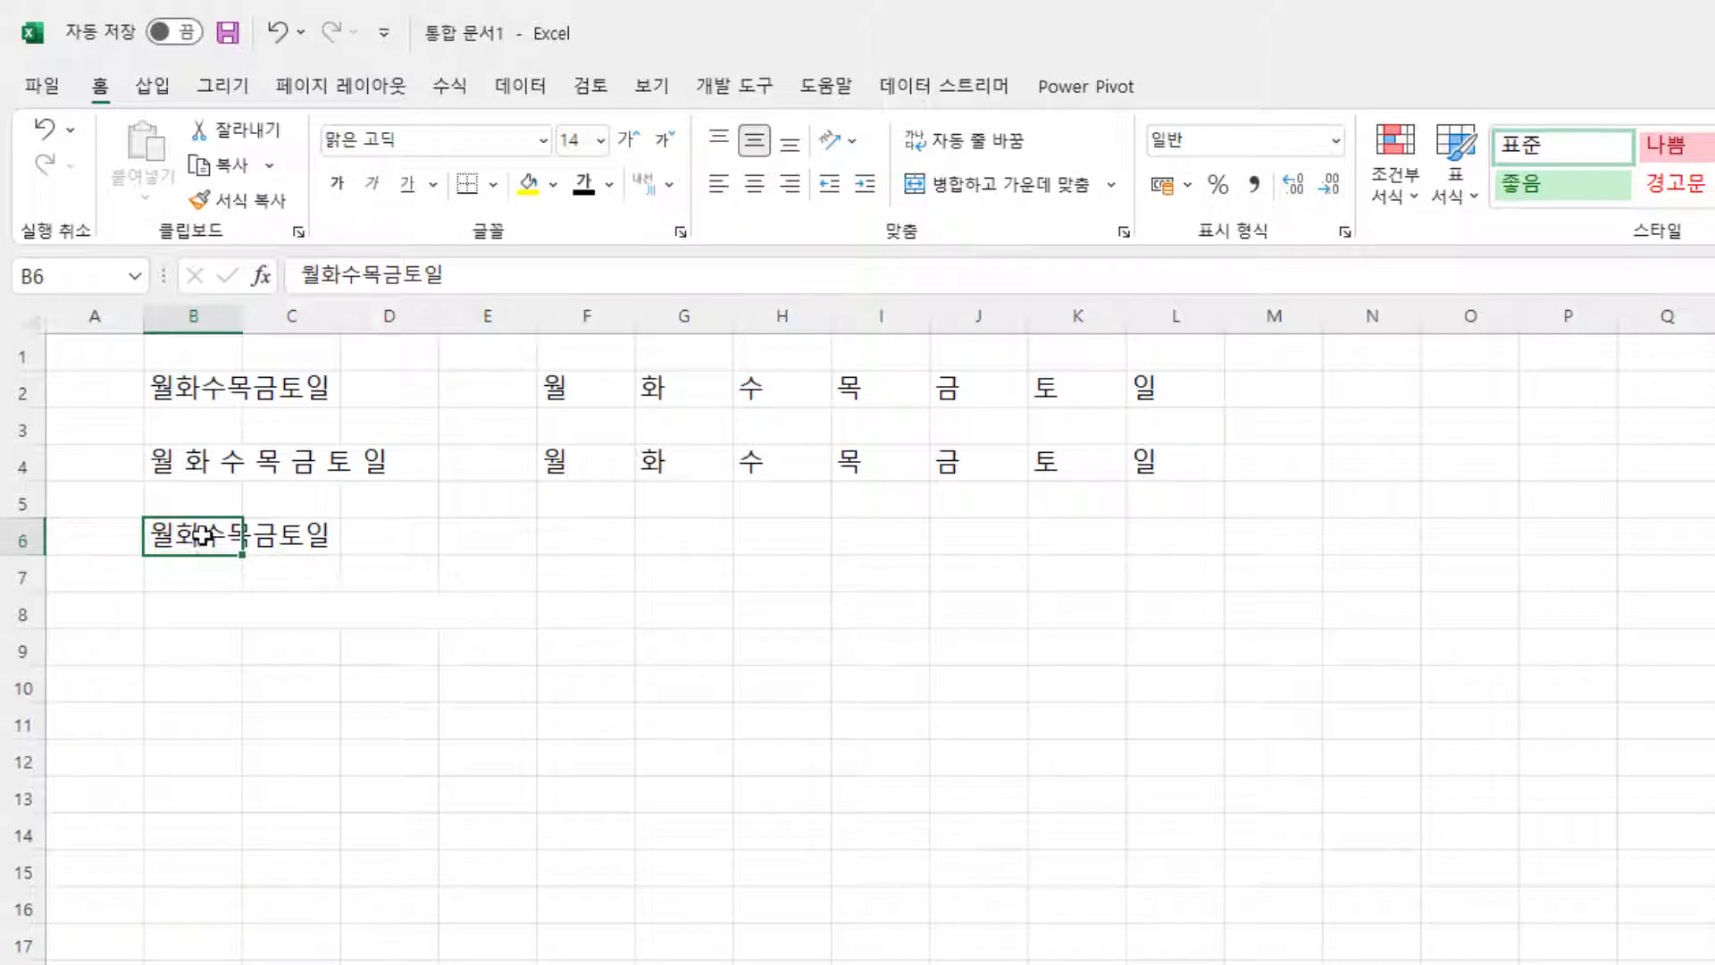
click(607, 536)
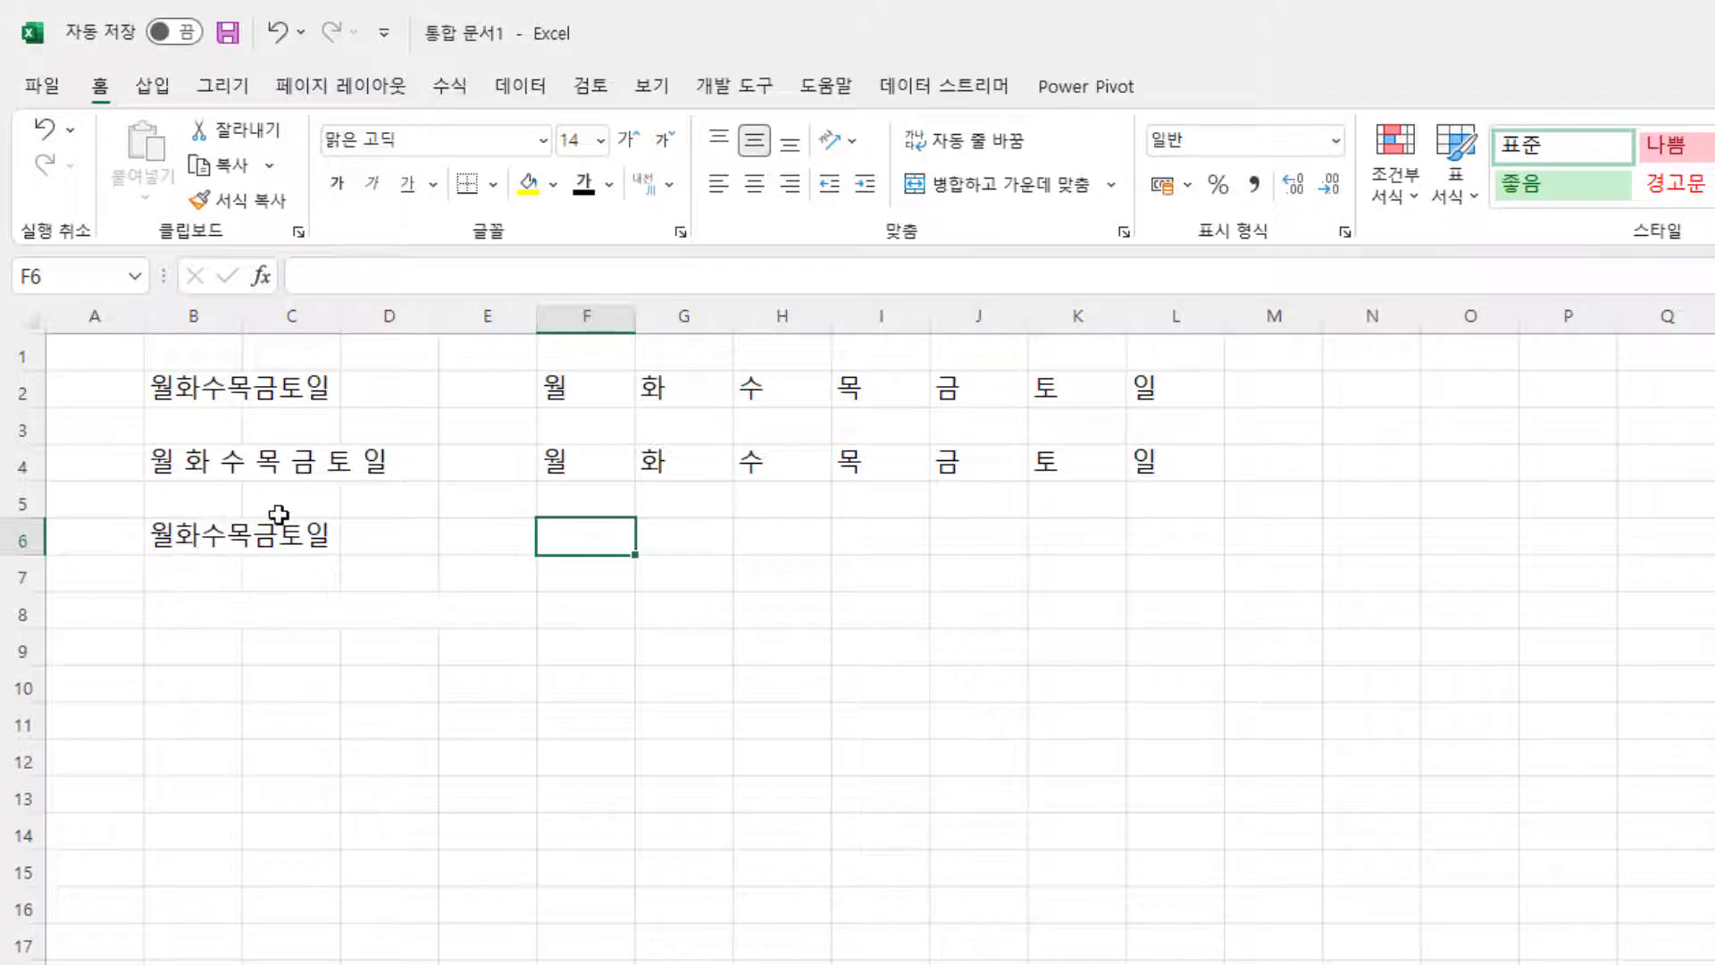
text(=mid)
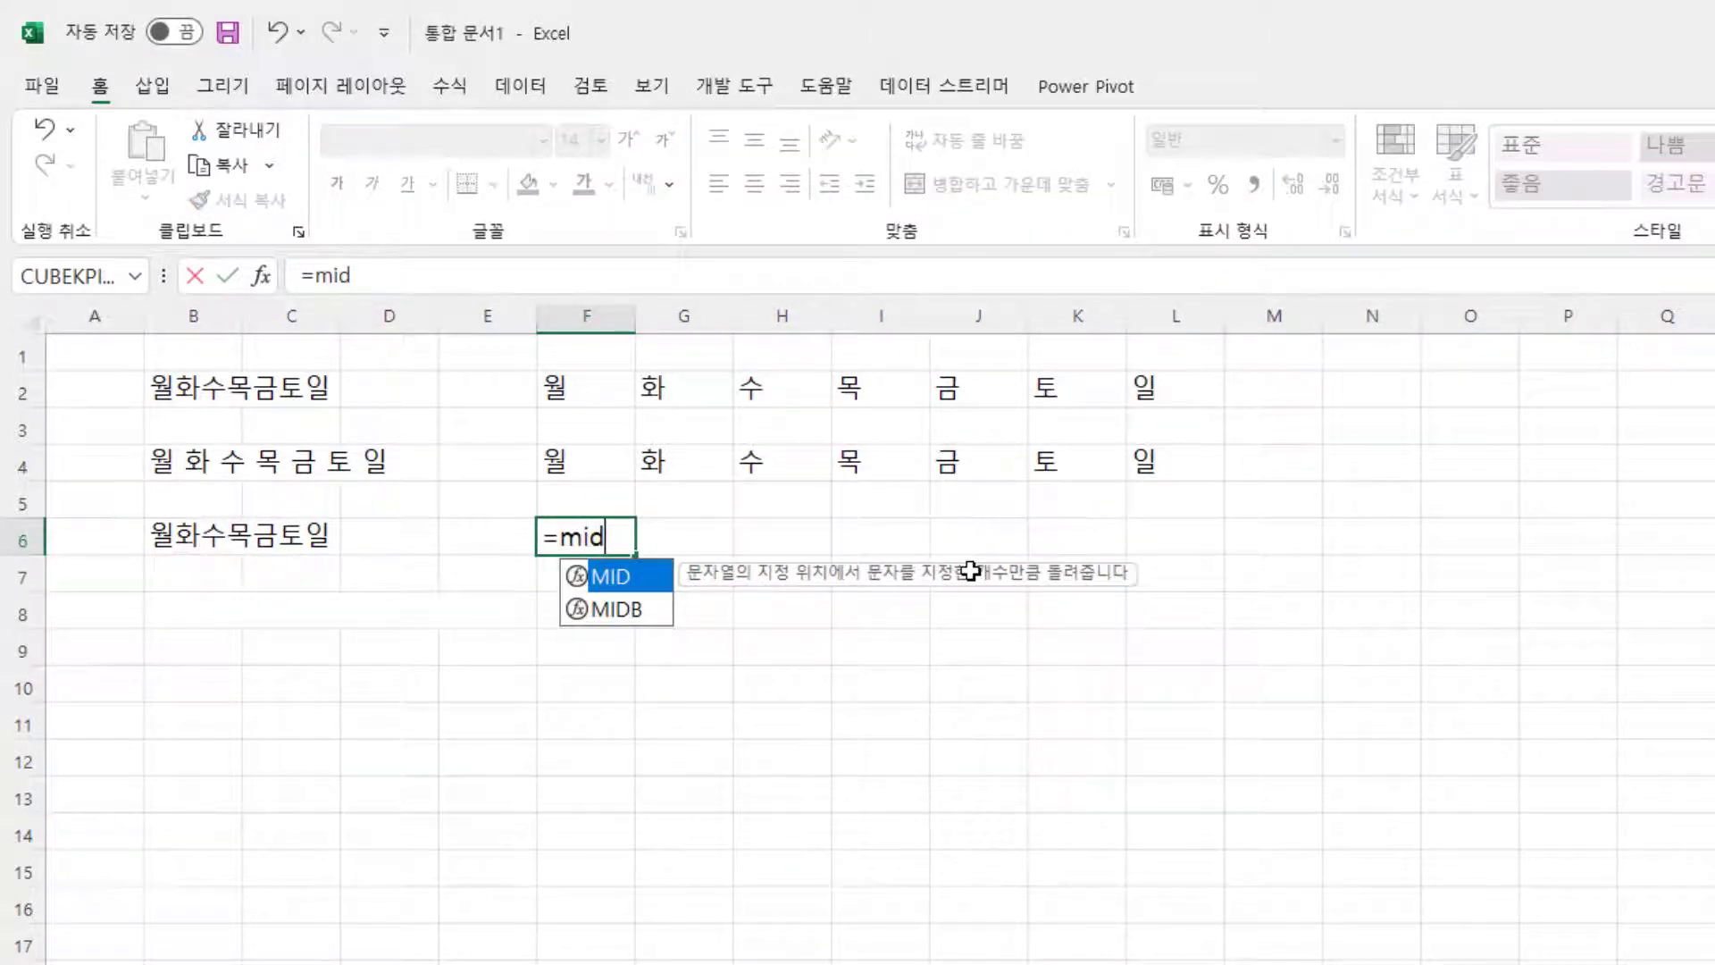
text(()
key(Left)
key(Left)
key(Left)
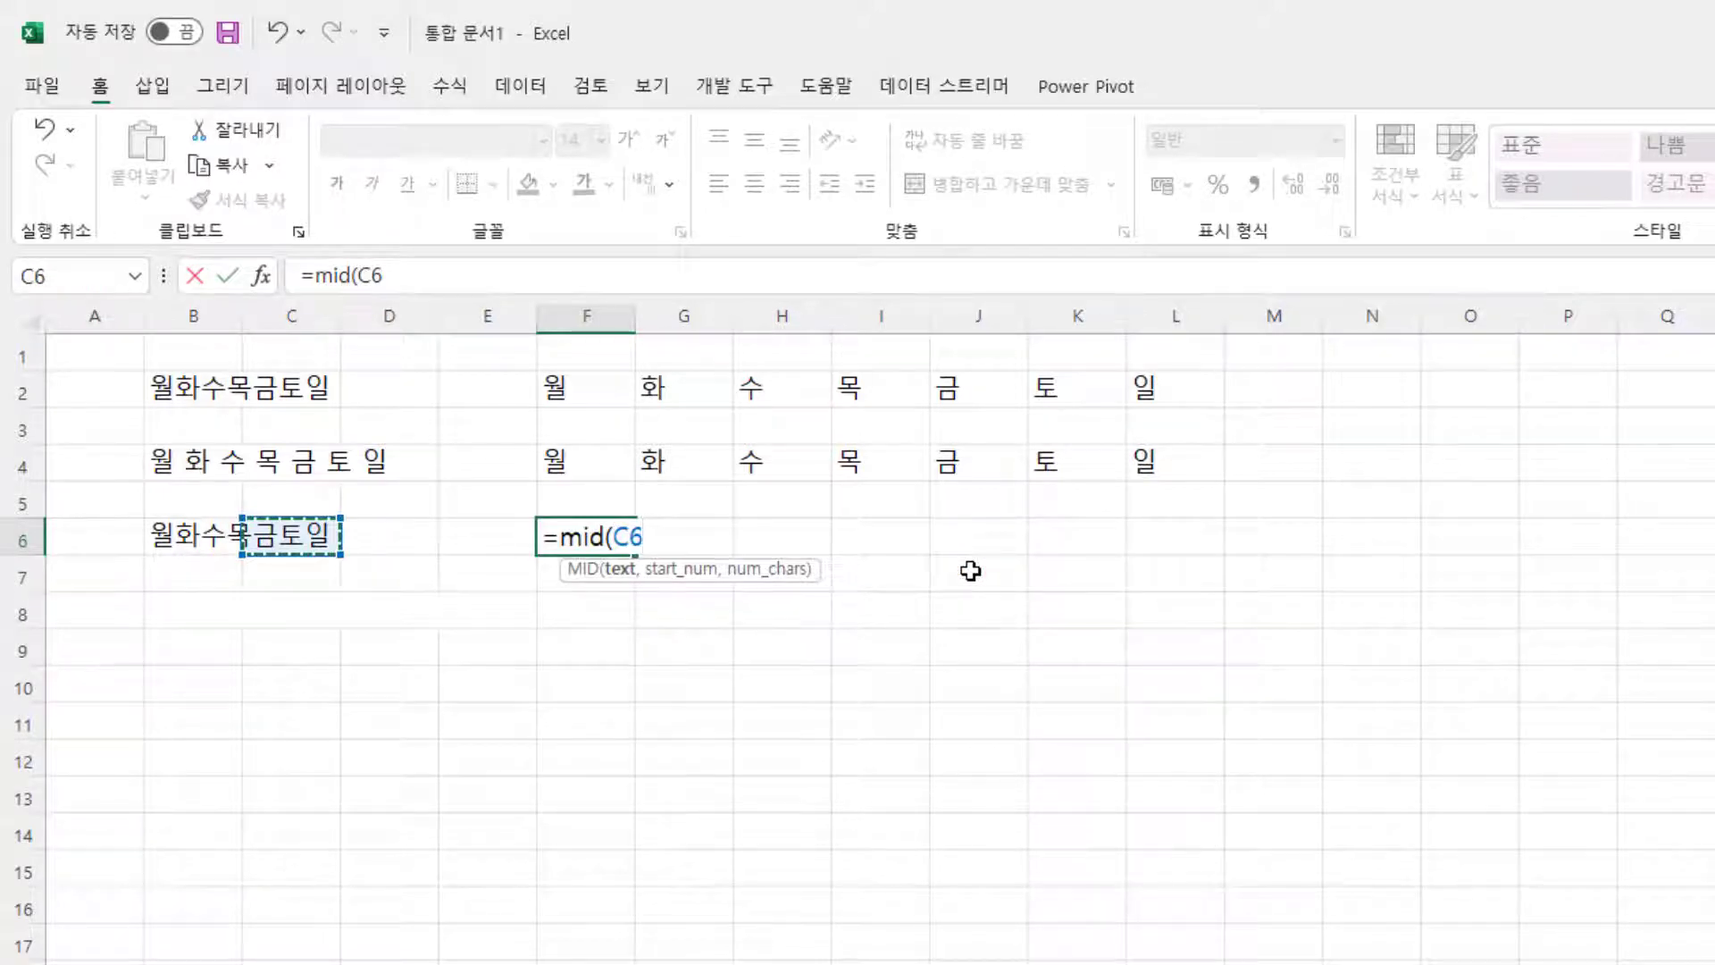
key(Left)
text(,1)
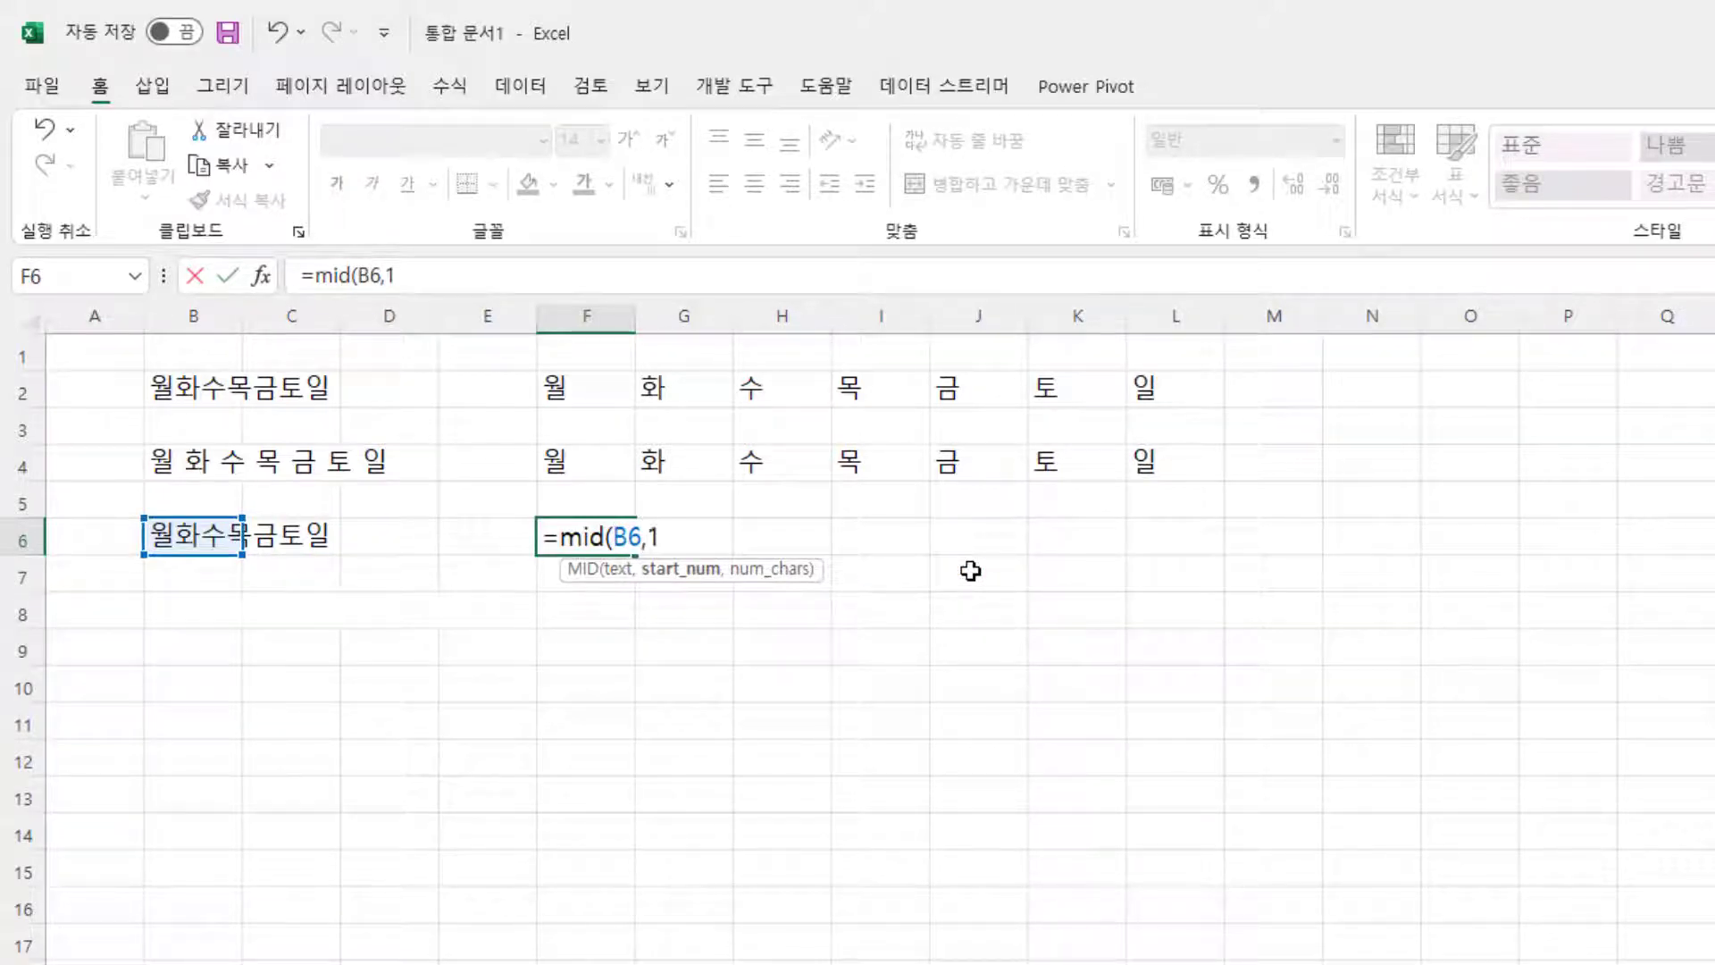
text(,1))
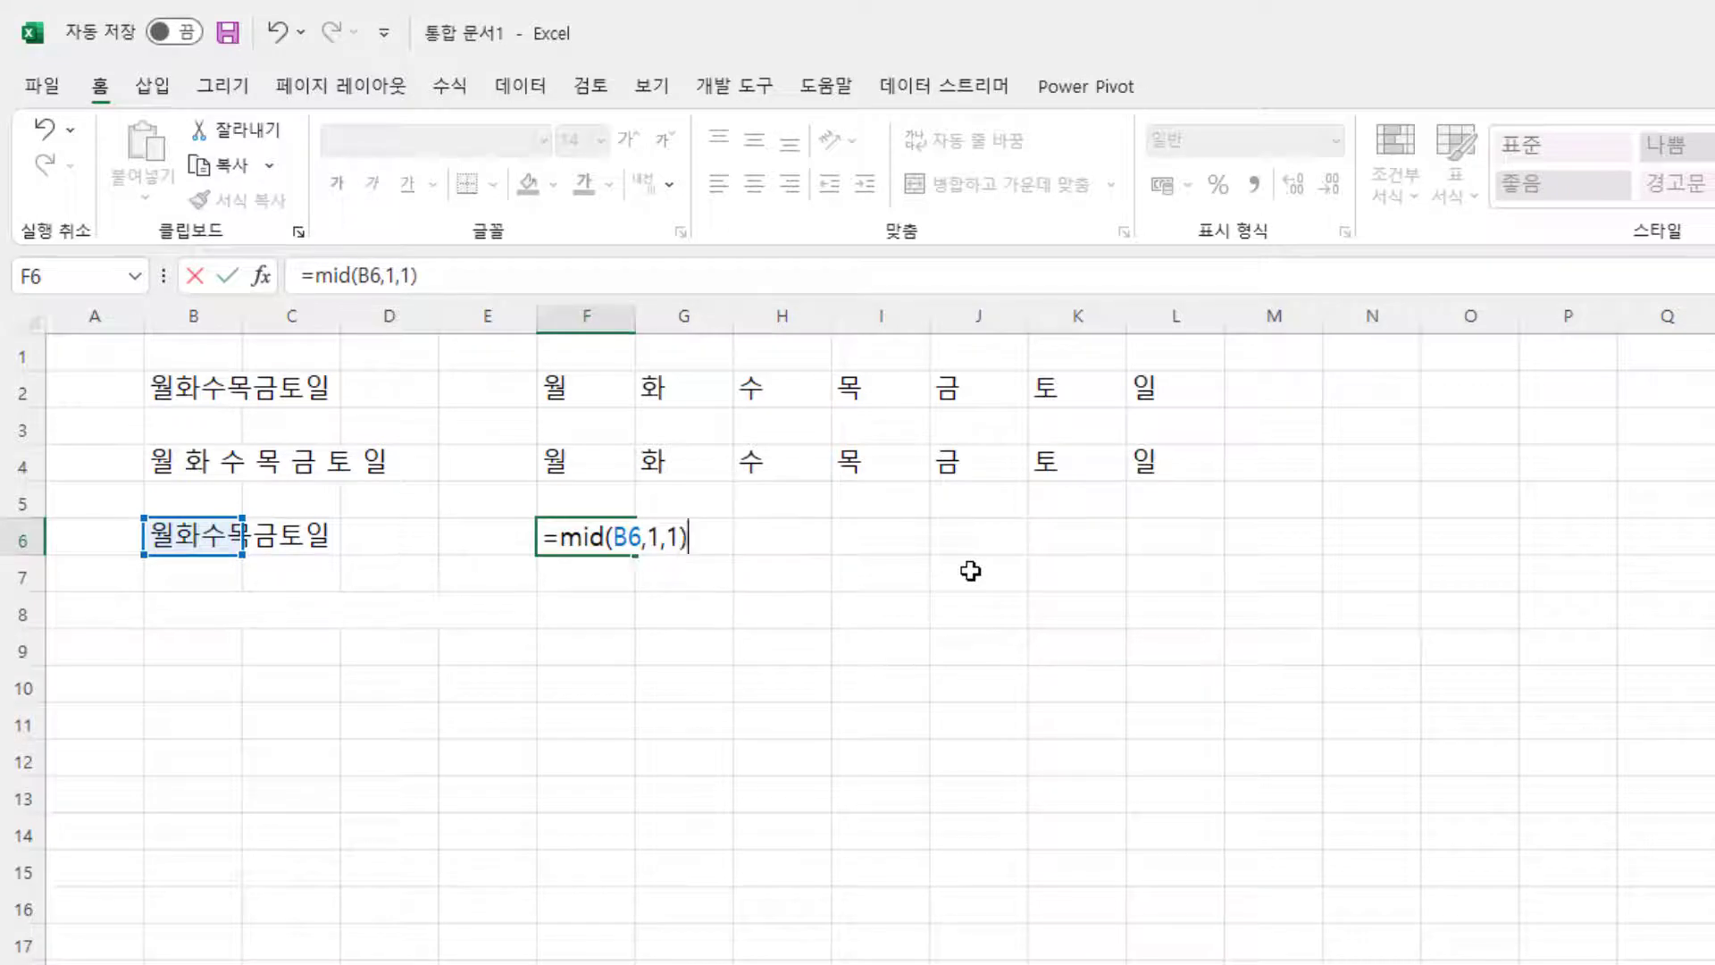
key(Return)
- Enter =MID(B6,2,1) in G6 to extract the second character of the weekday string in B6
key(Up)
key(Right)
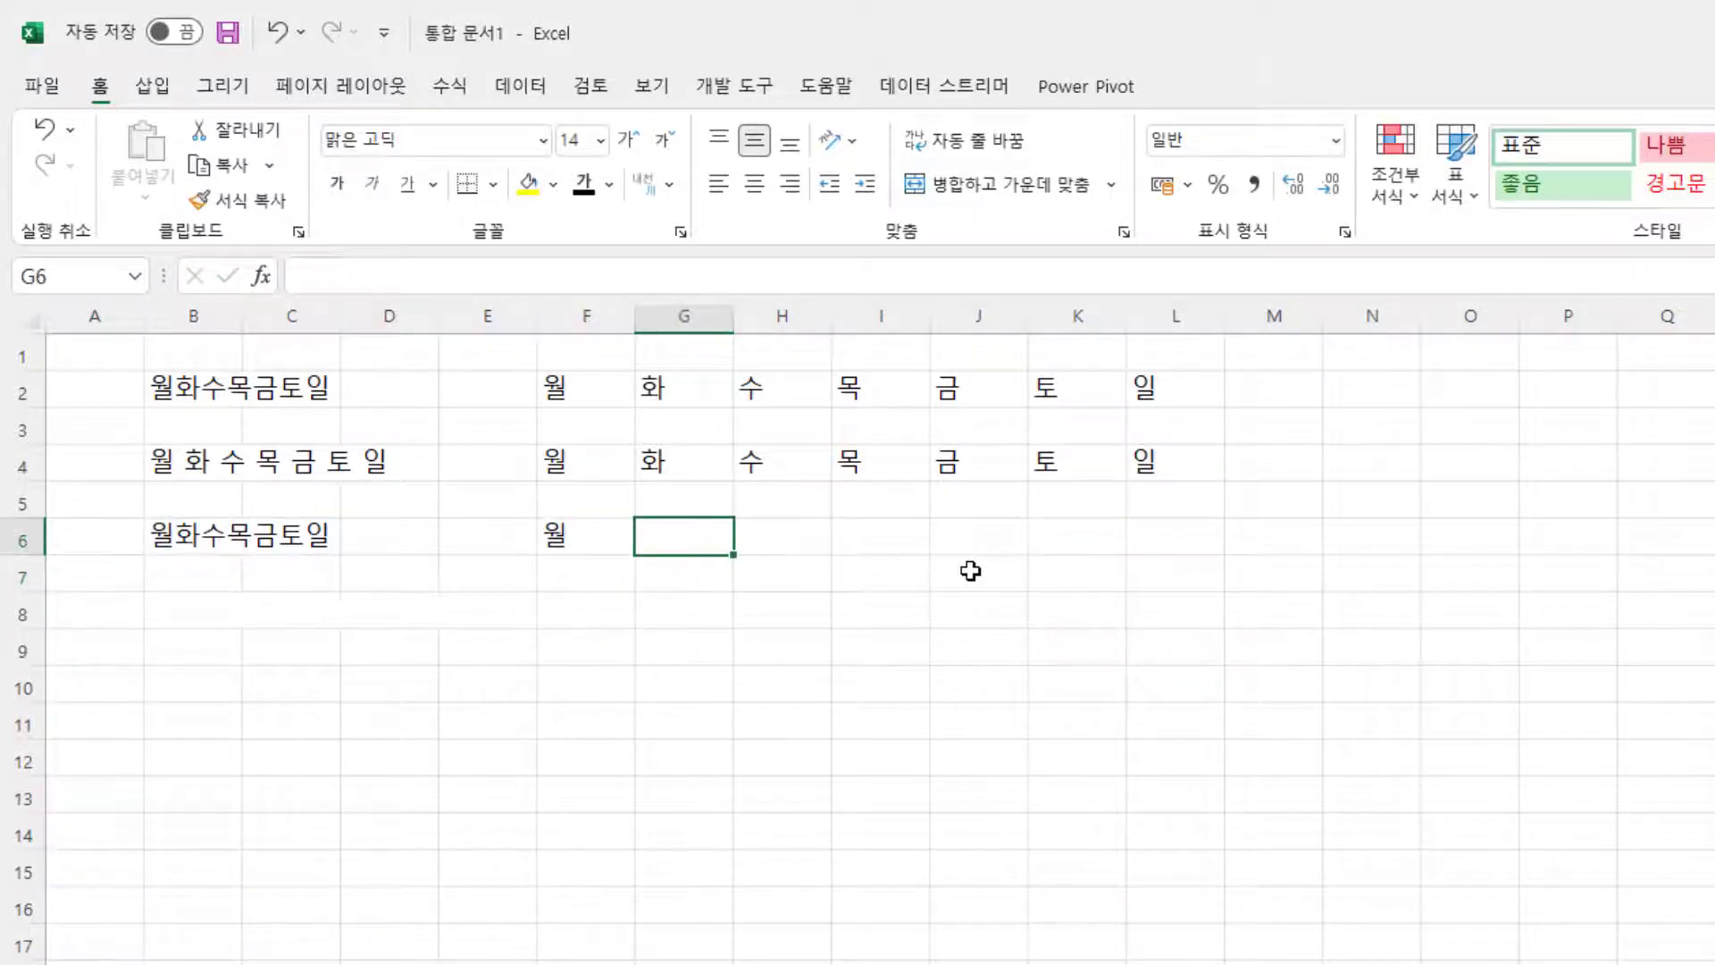
text(=)
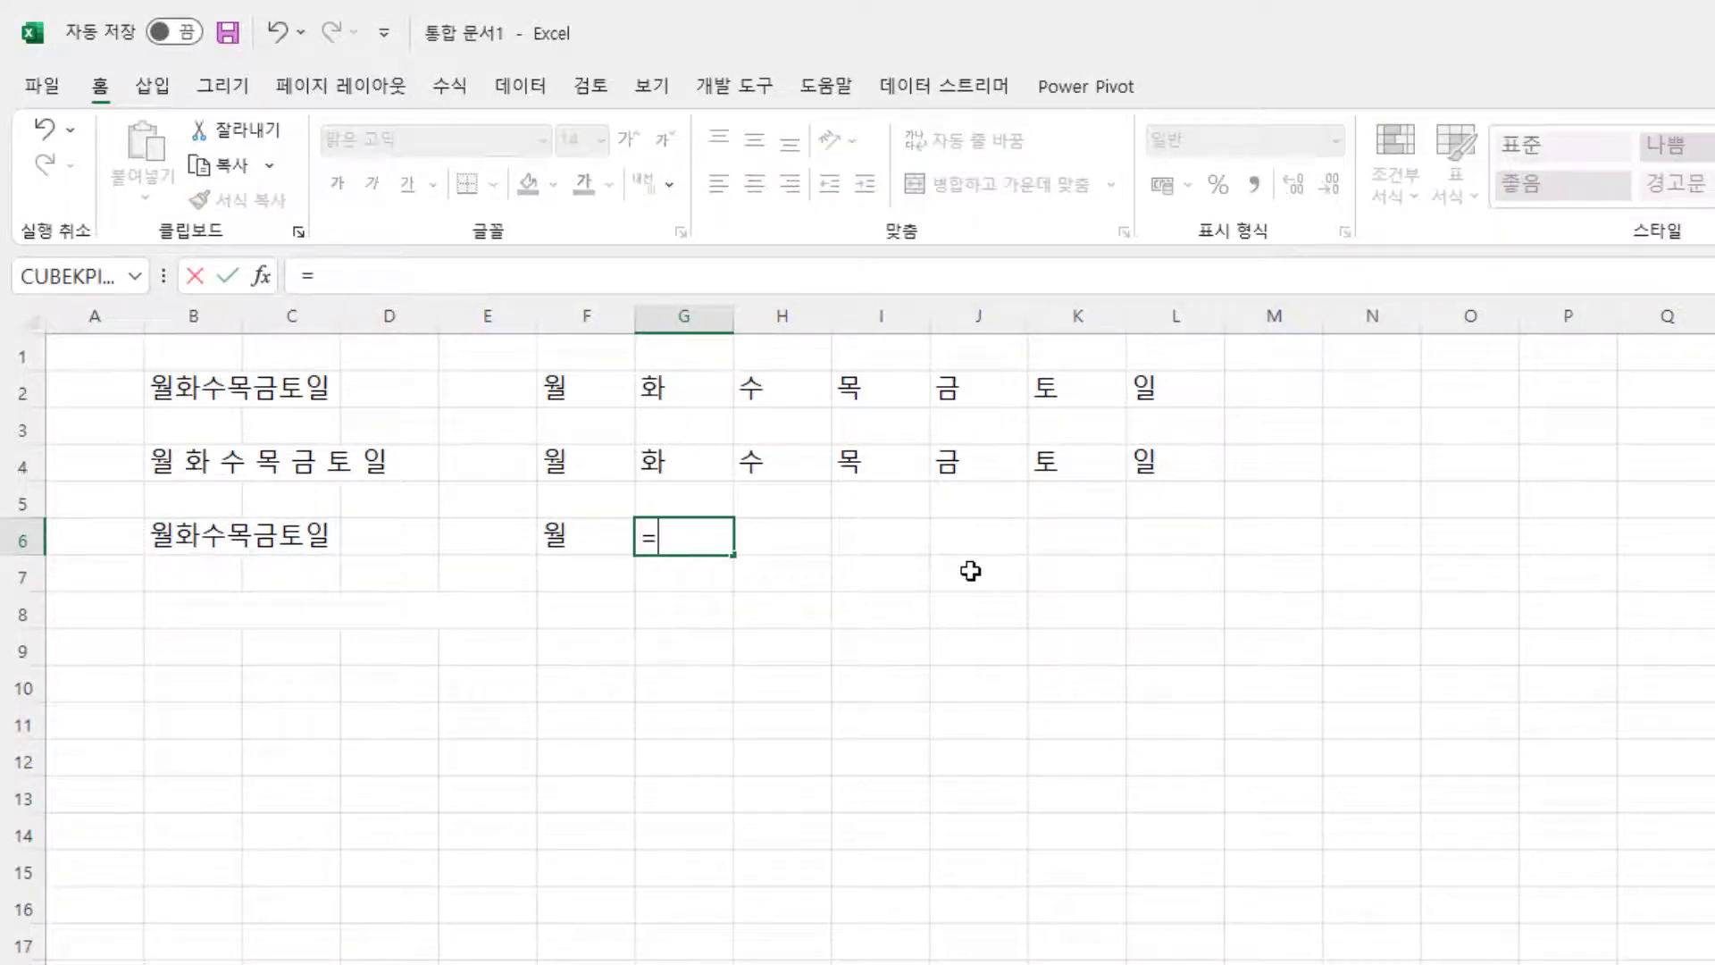
text(mid()
click(211, 540)
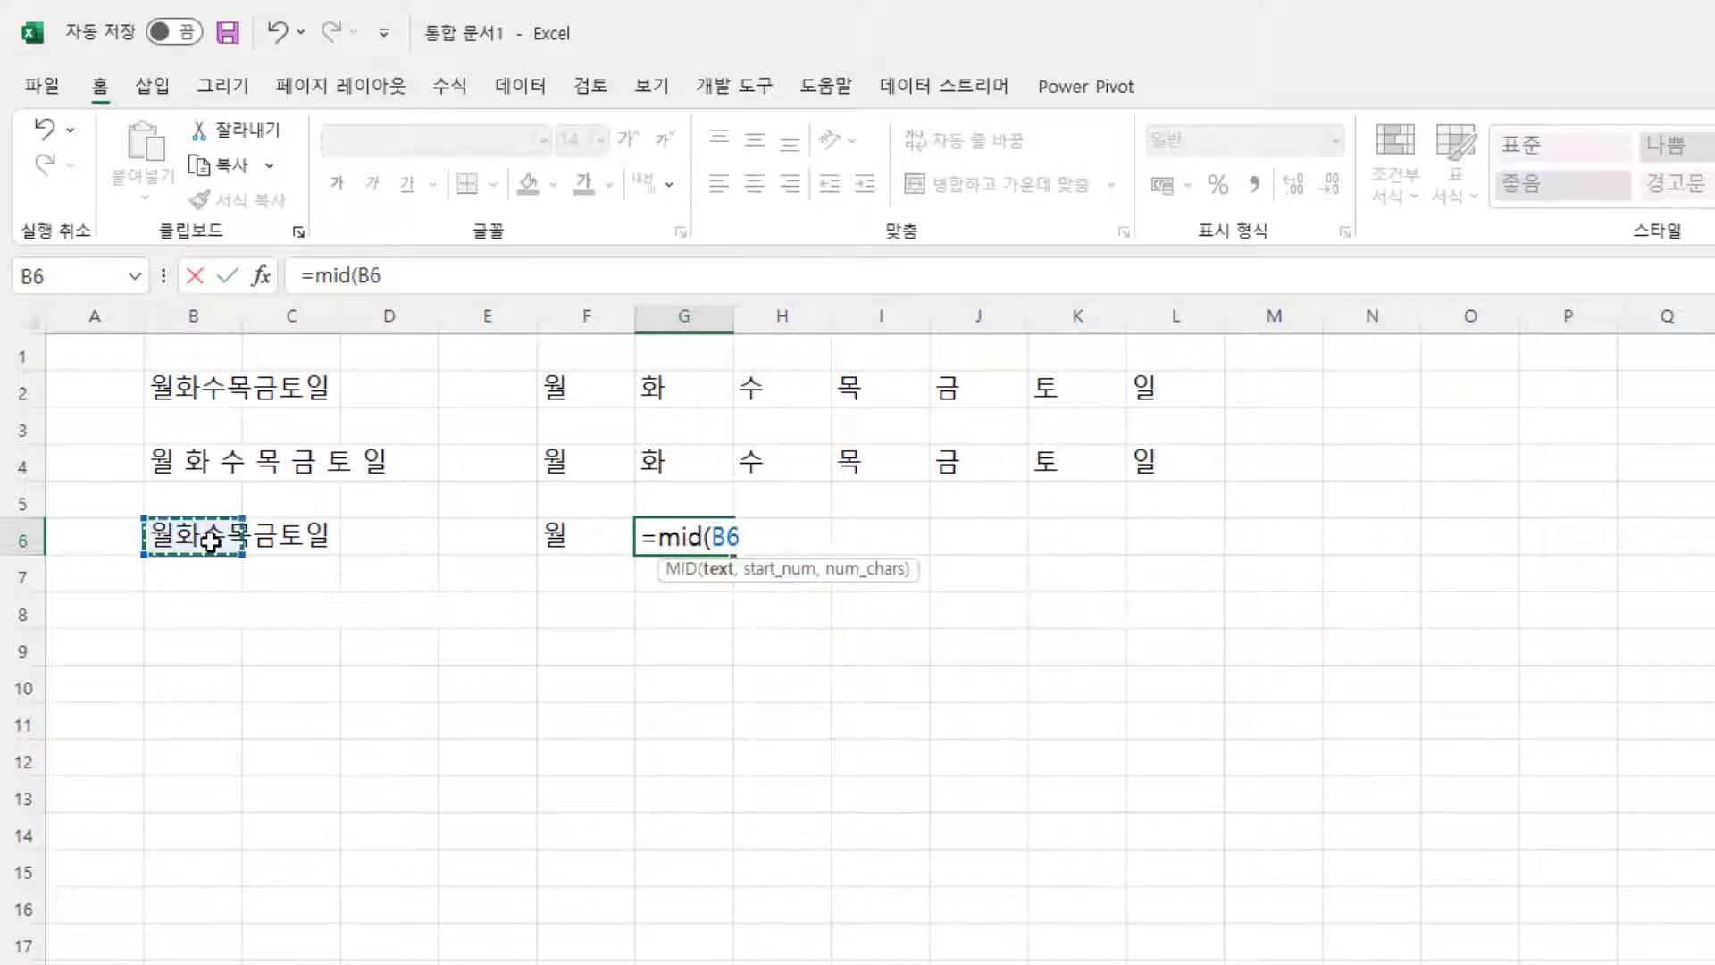
text(,2)
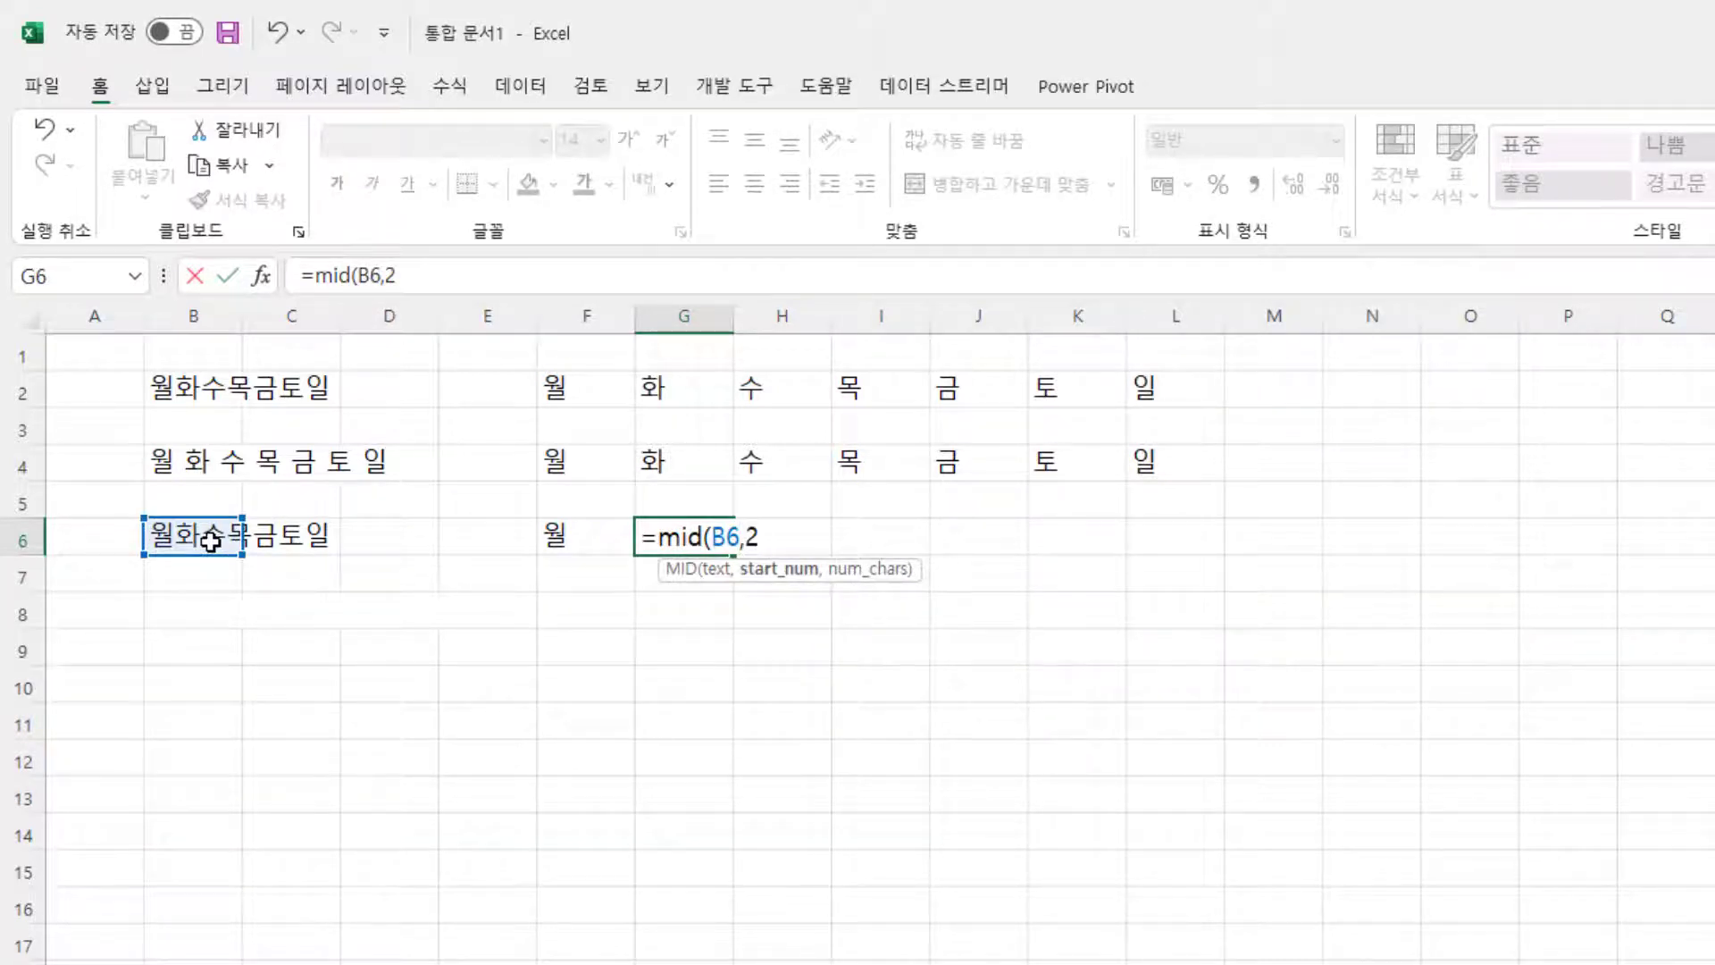
text(,1)
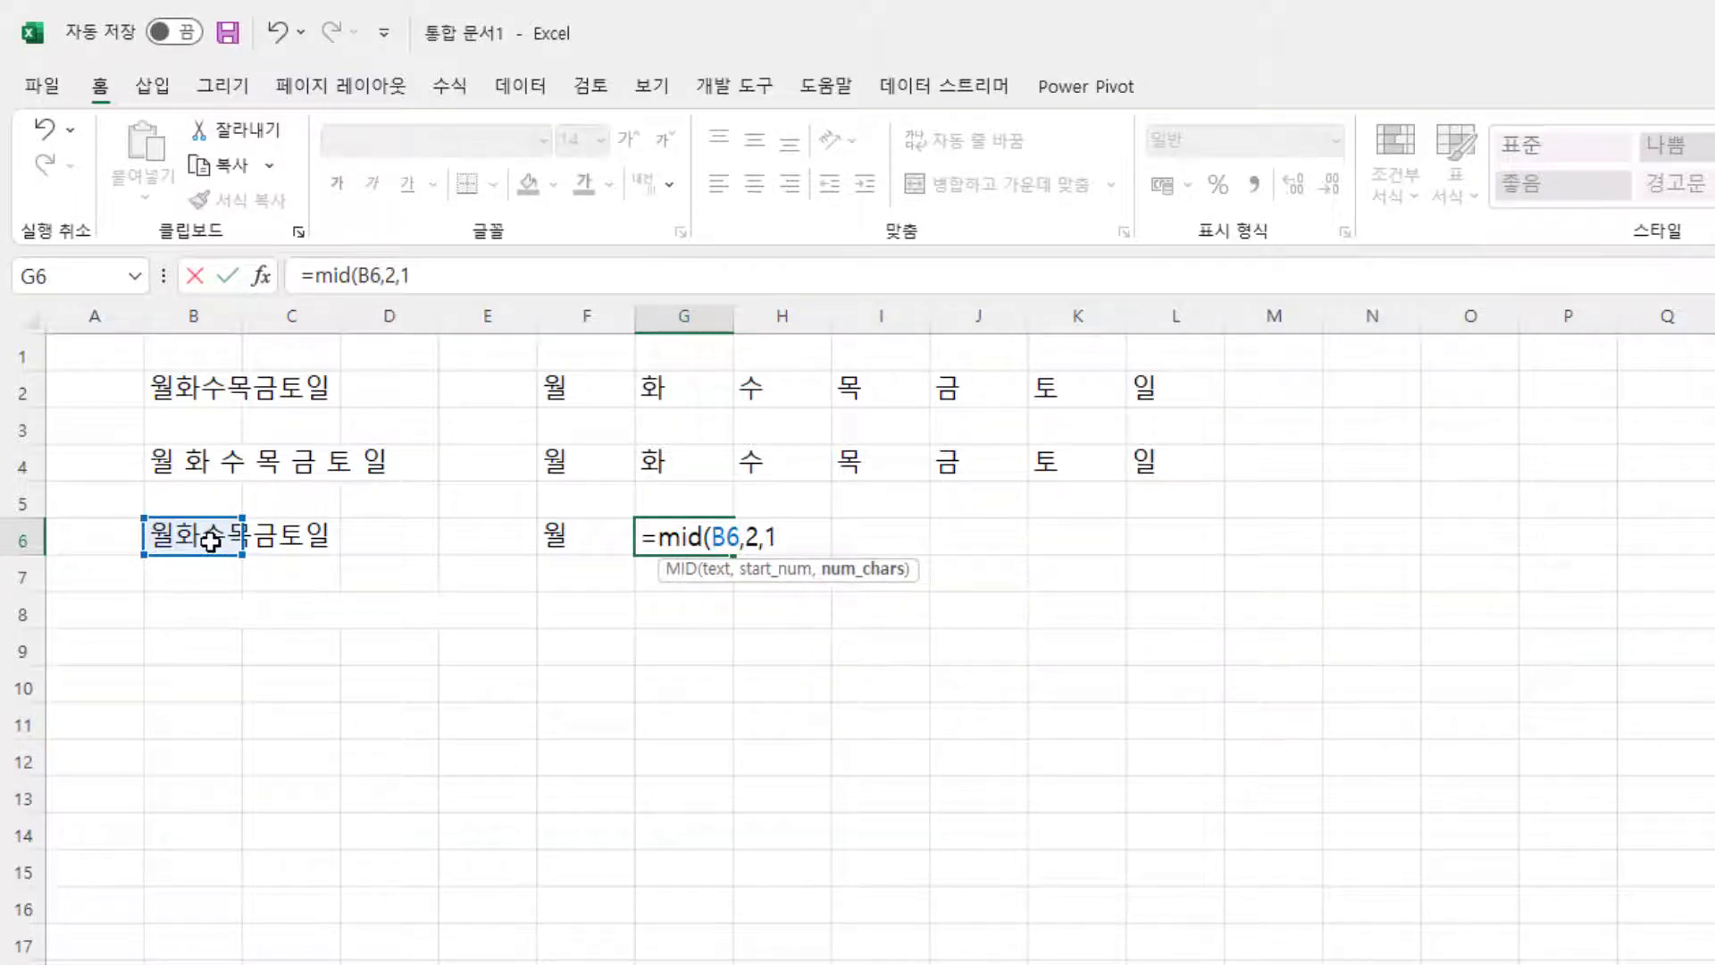
text())
key(Return)
key(Up)
key(Left)
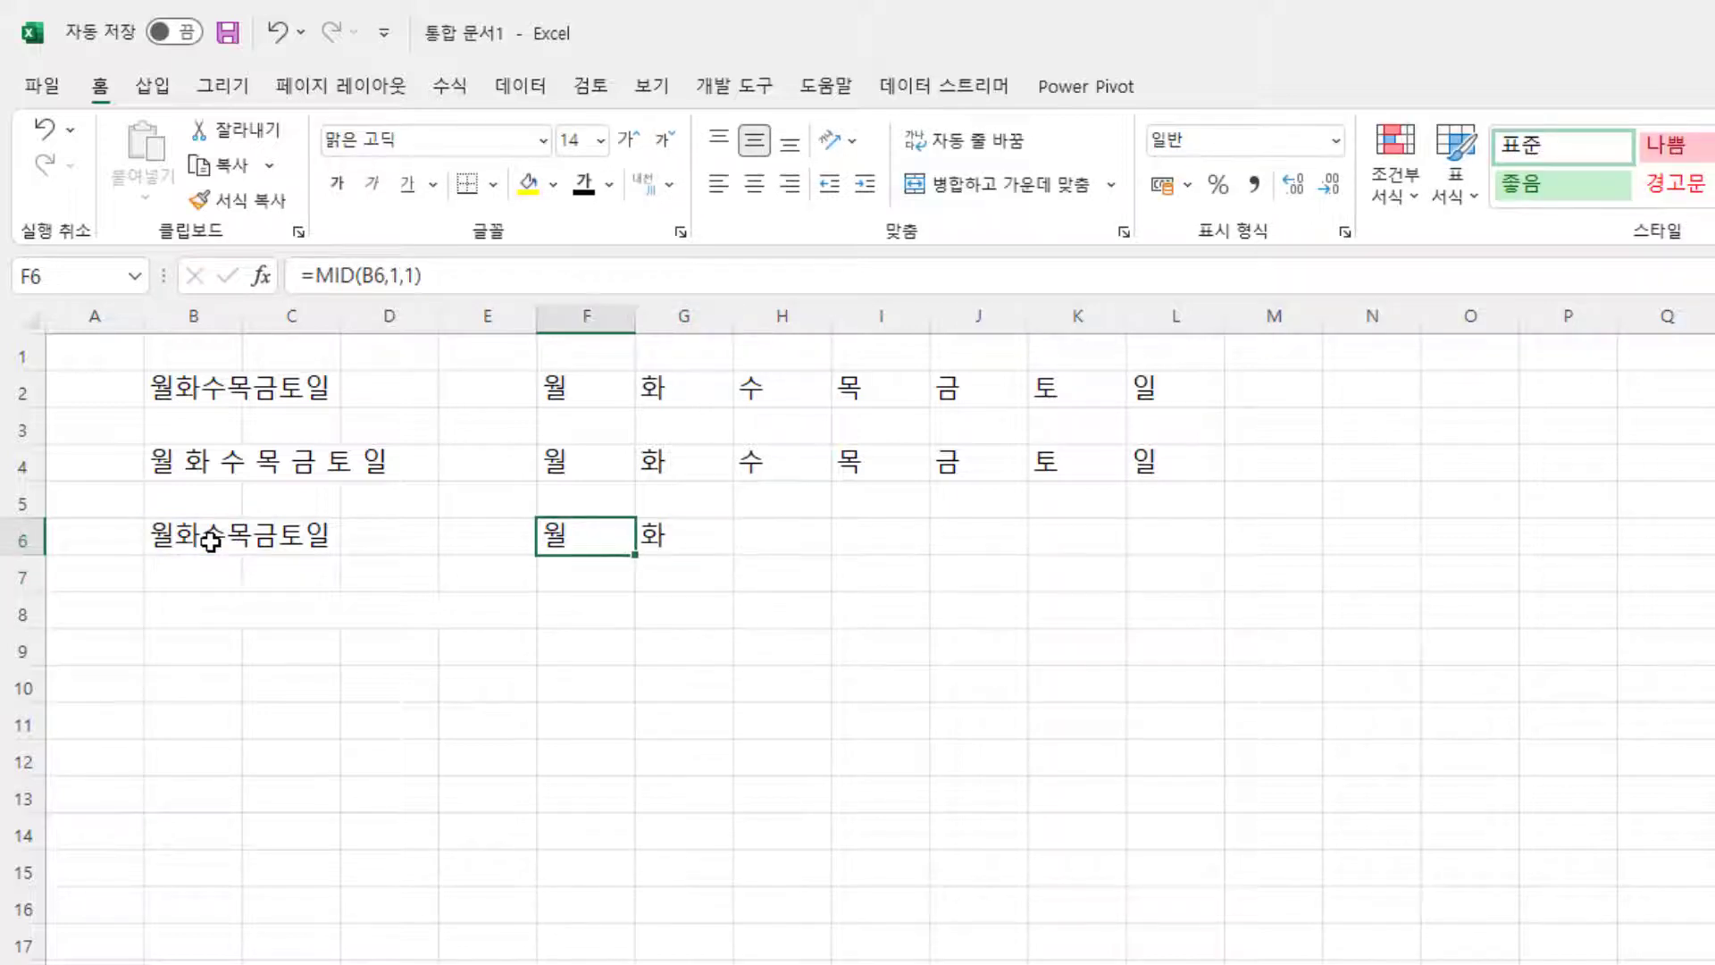
key(Right)
key(Right)
key(Right)
key(Right)
key(Right)
key(Right)
key(Right)
key(Right)
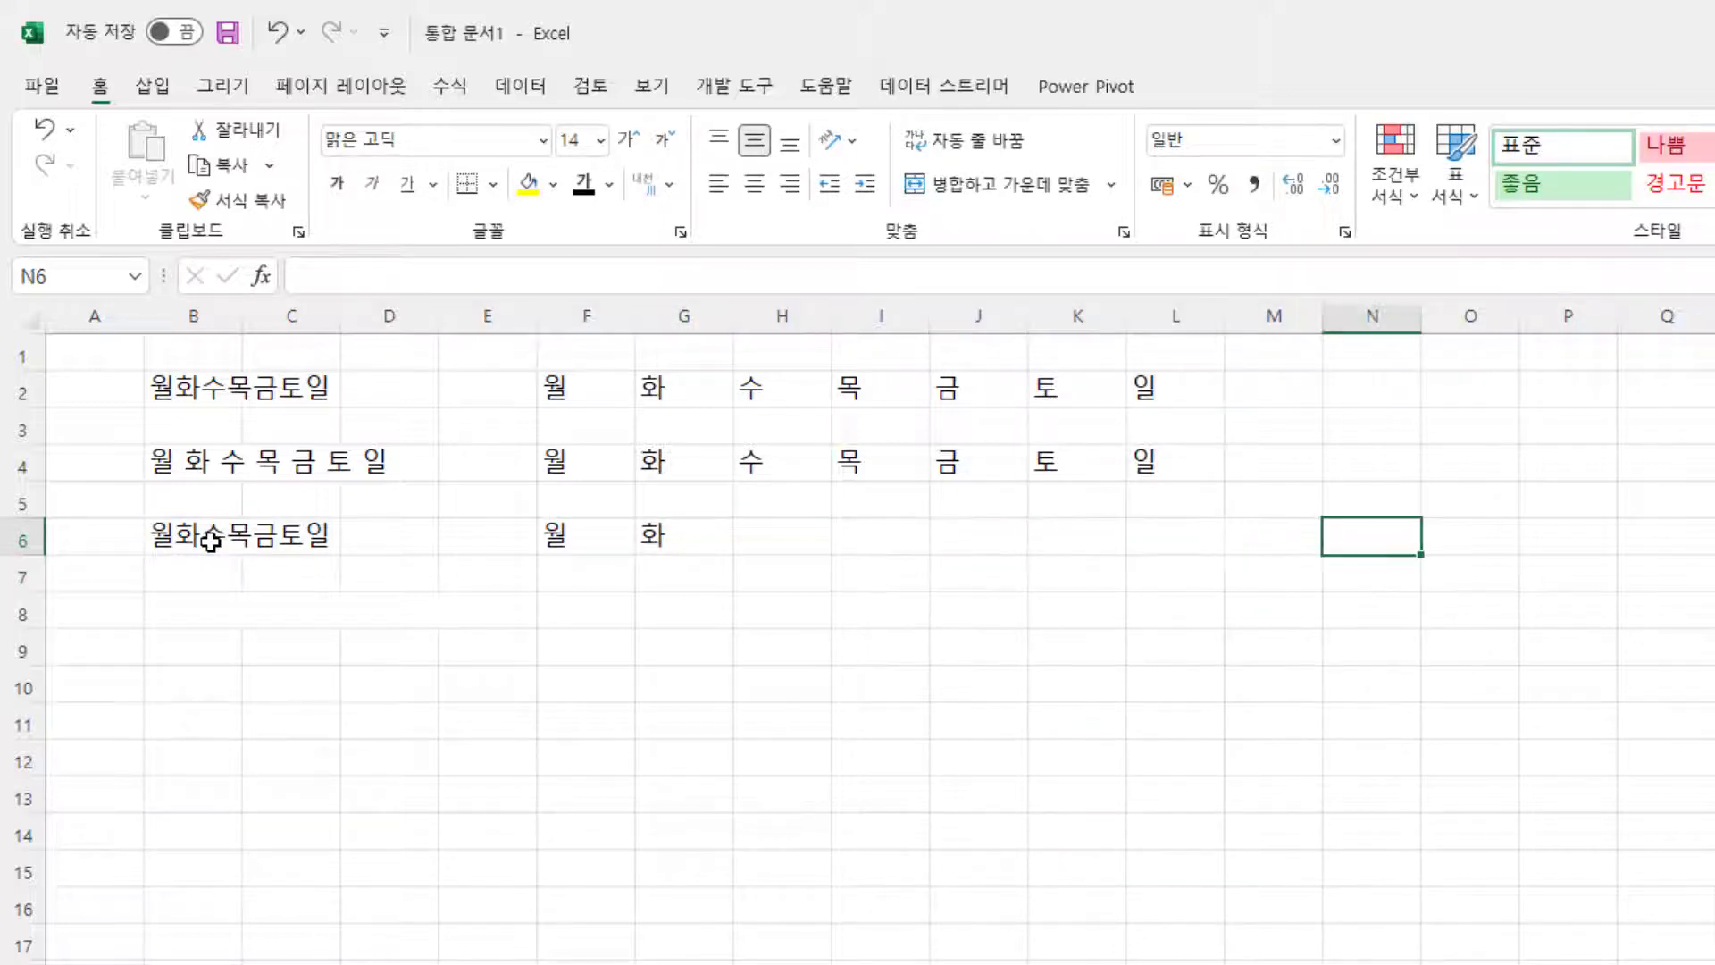
key(Left)
key(Left)
key(Left)
key(Left)
key(Left)
key(Left)
key(Left)
key(Left)
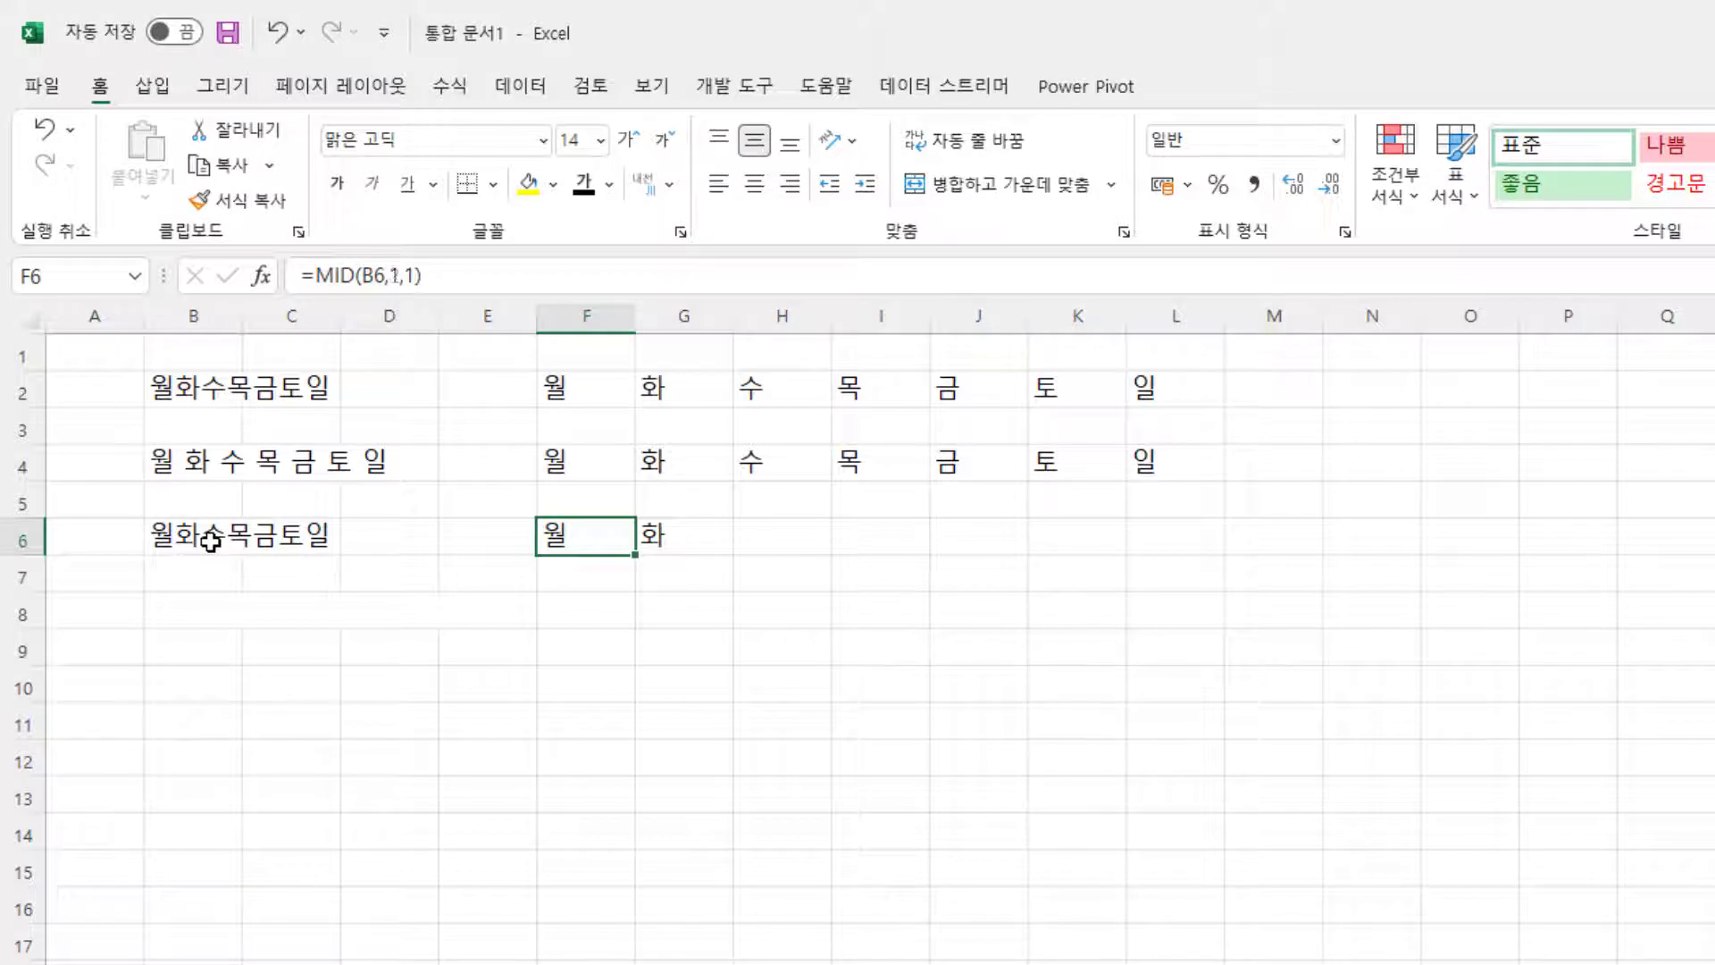
- Clear the contents of cells F6 through L6
key(shift+Right)
key(shift+Right)
key(shift+Right)
key(shift+Right)
key(shift+Right)
key(shift+Right)
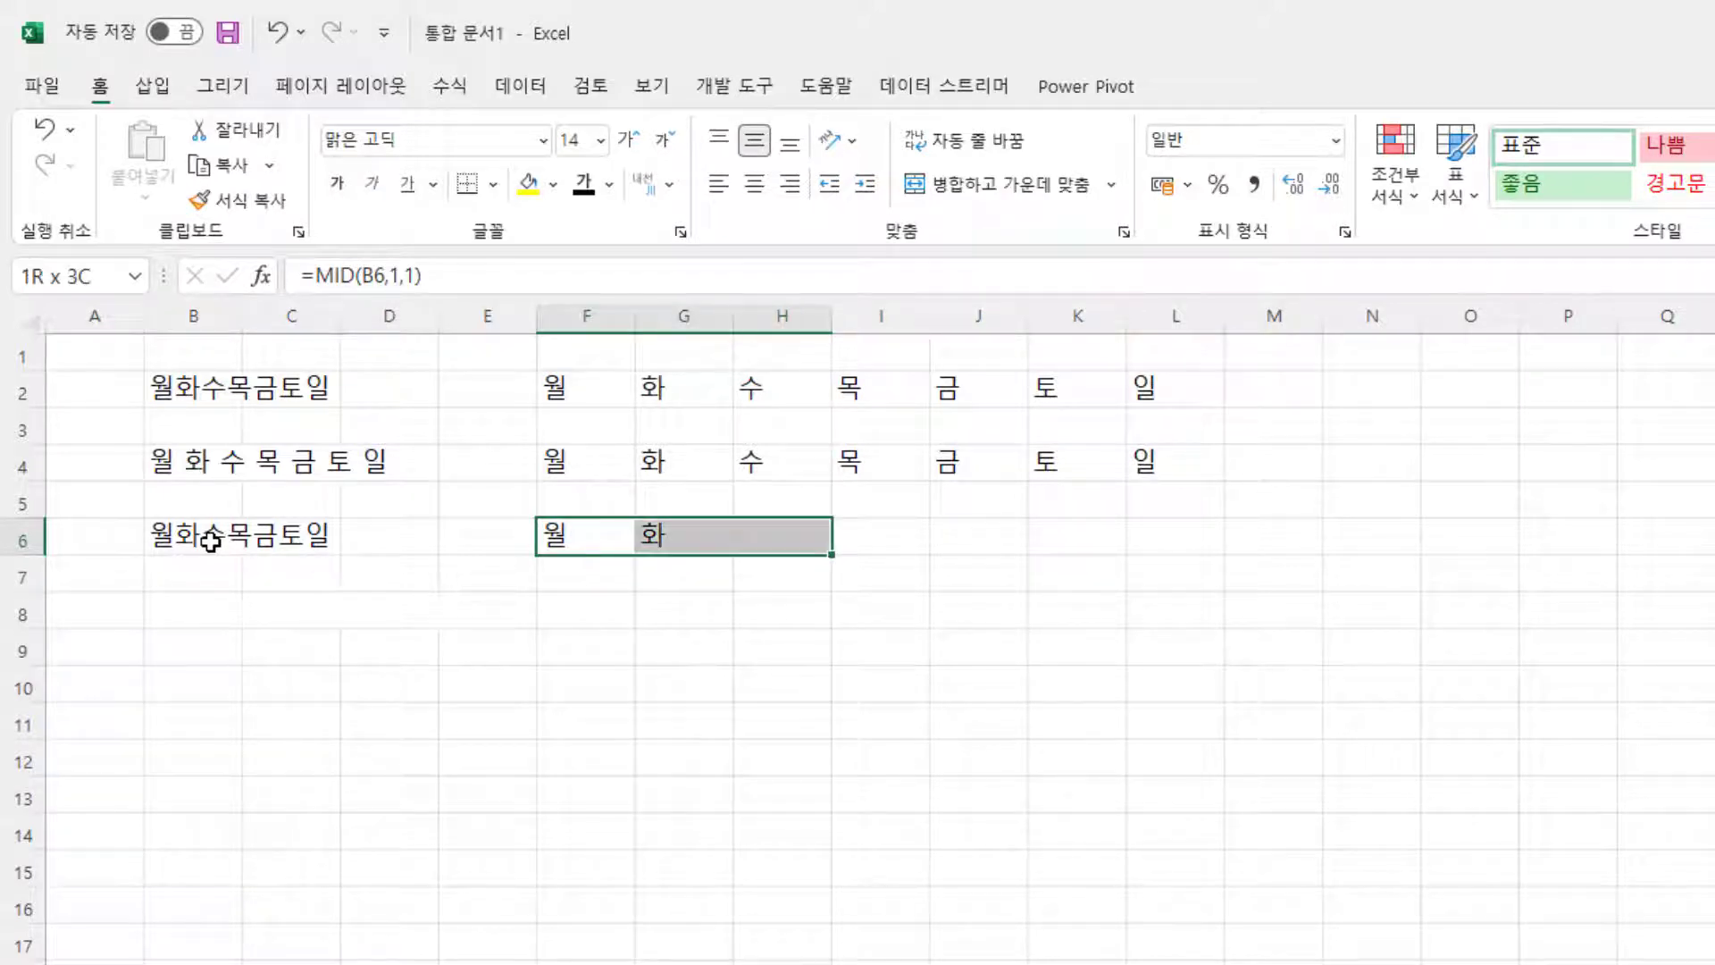
key(Delete)
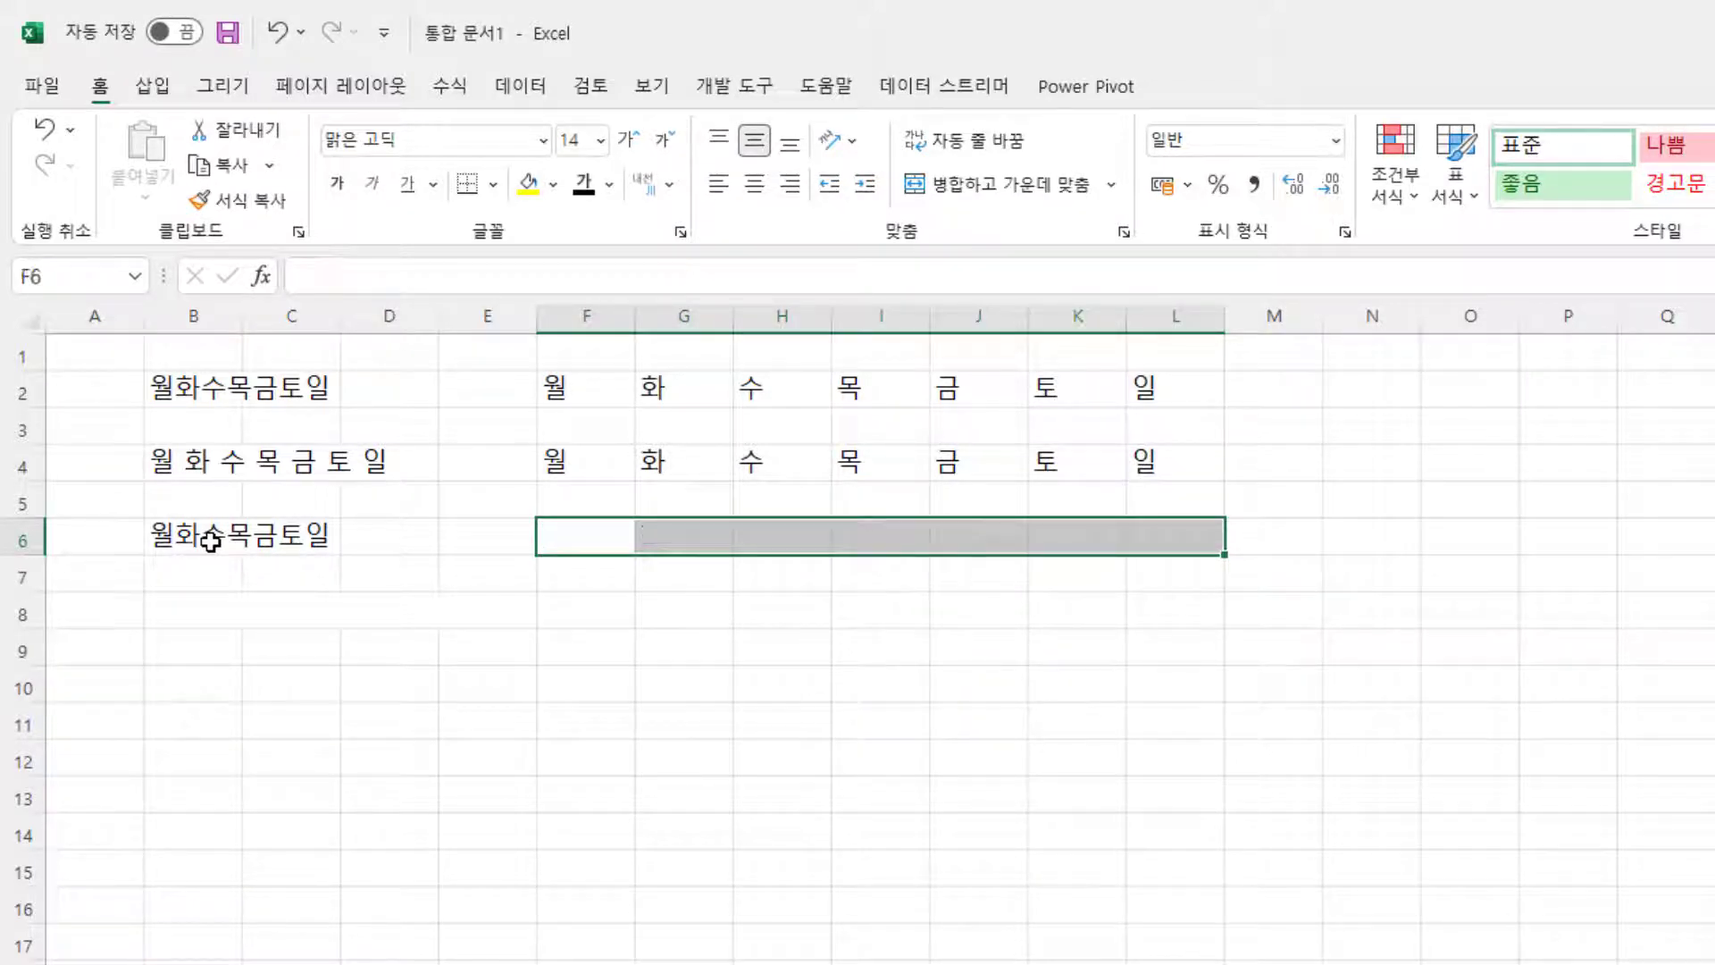
- Enter the formula =MID(B6,1,1) in F6 again to return the first character of B6
key(shift+BackSpace)
text(=mi)
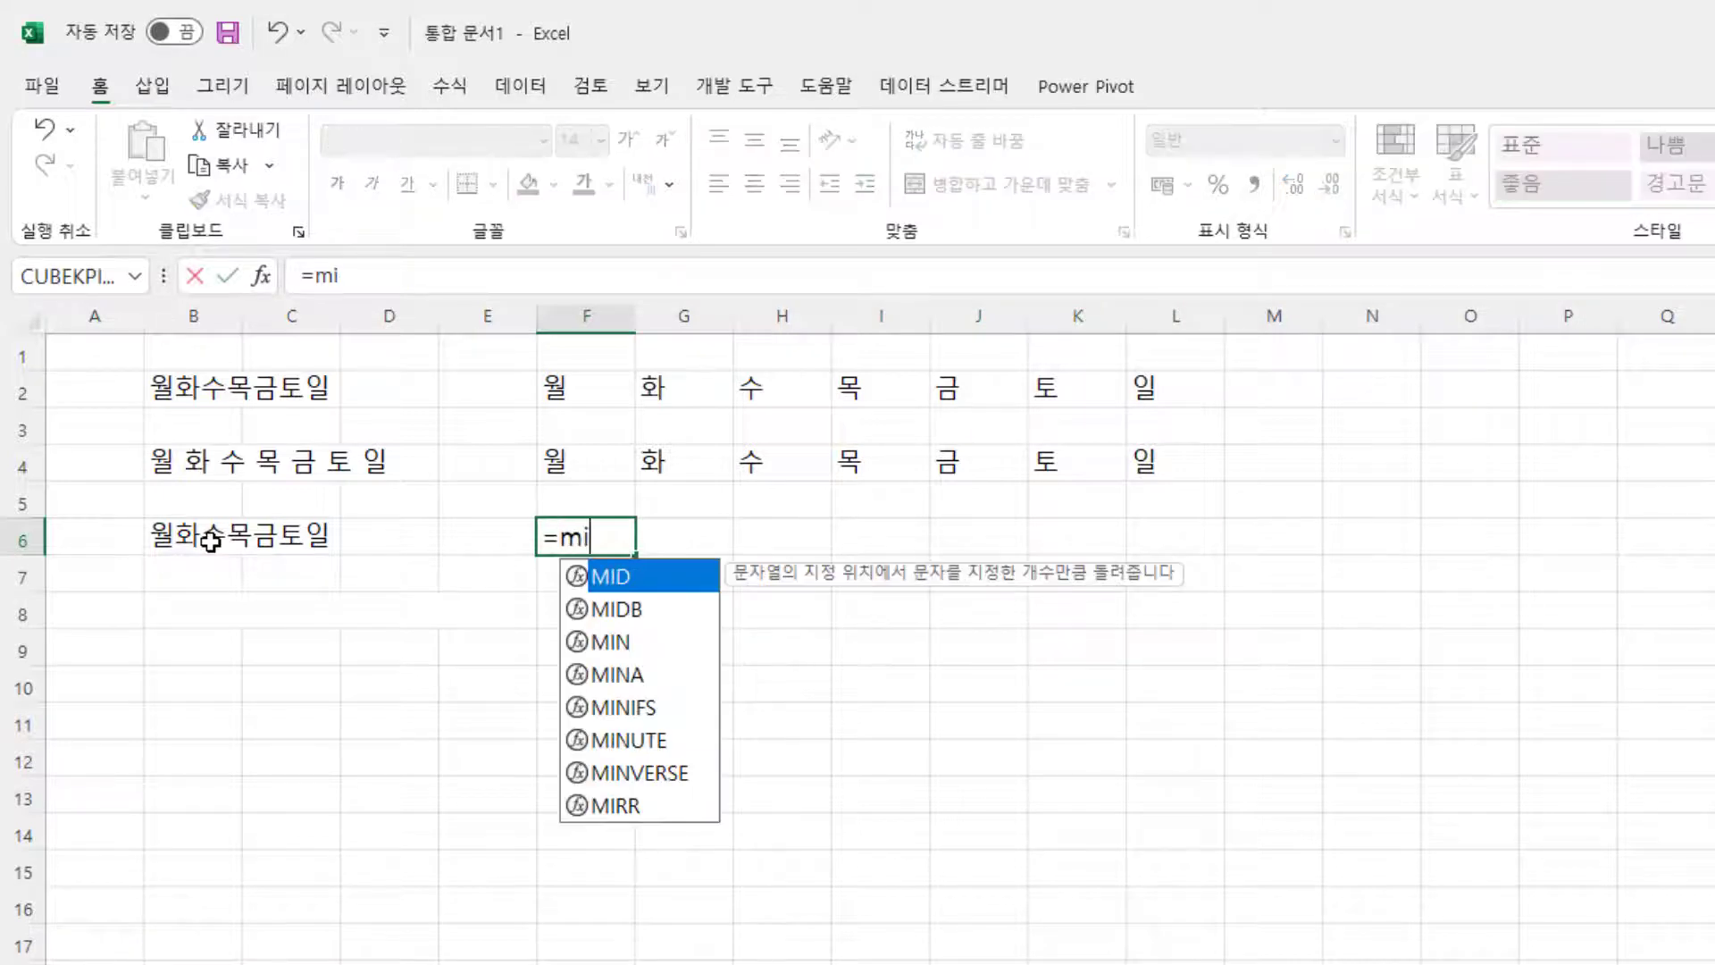
text(d()
key(Left)
key(Left)
key(Left)
key(Left)
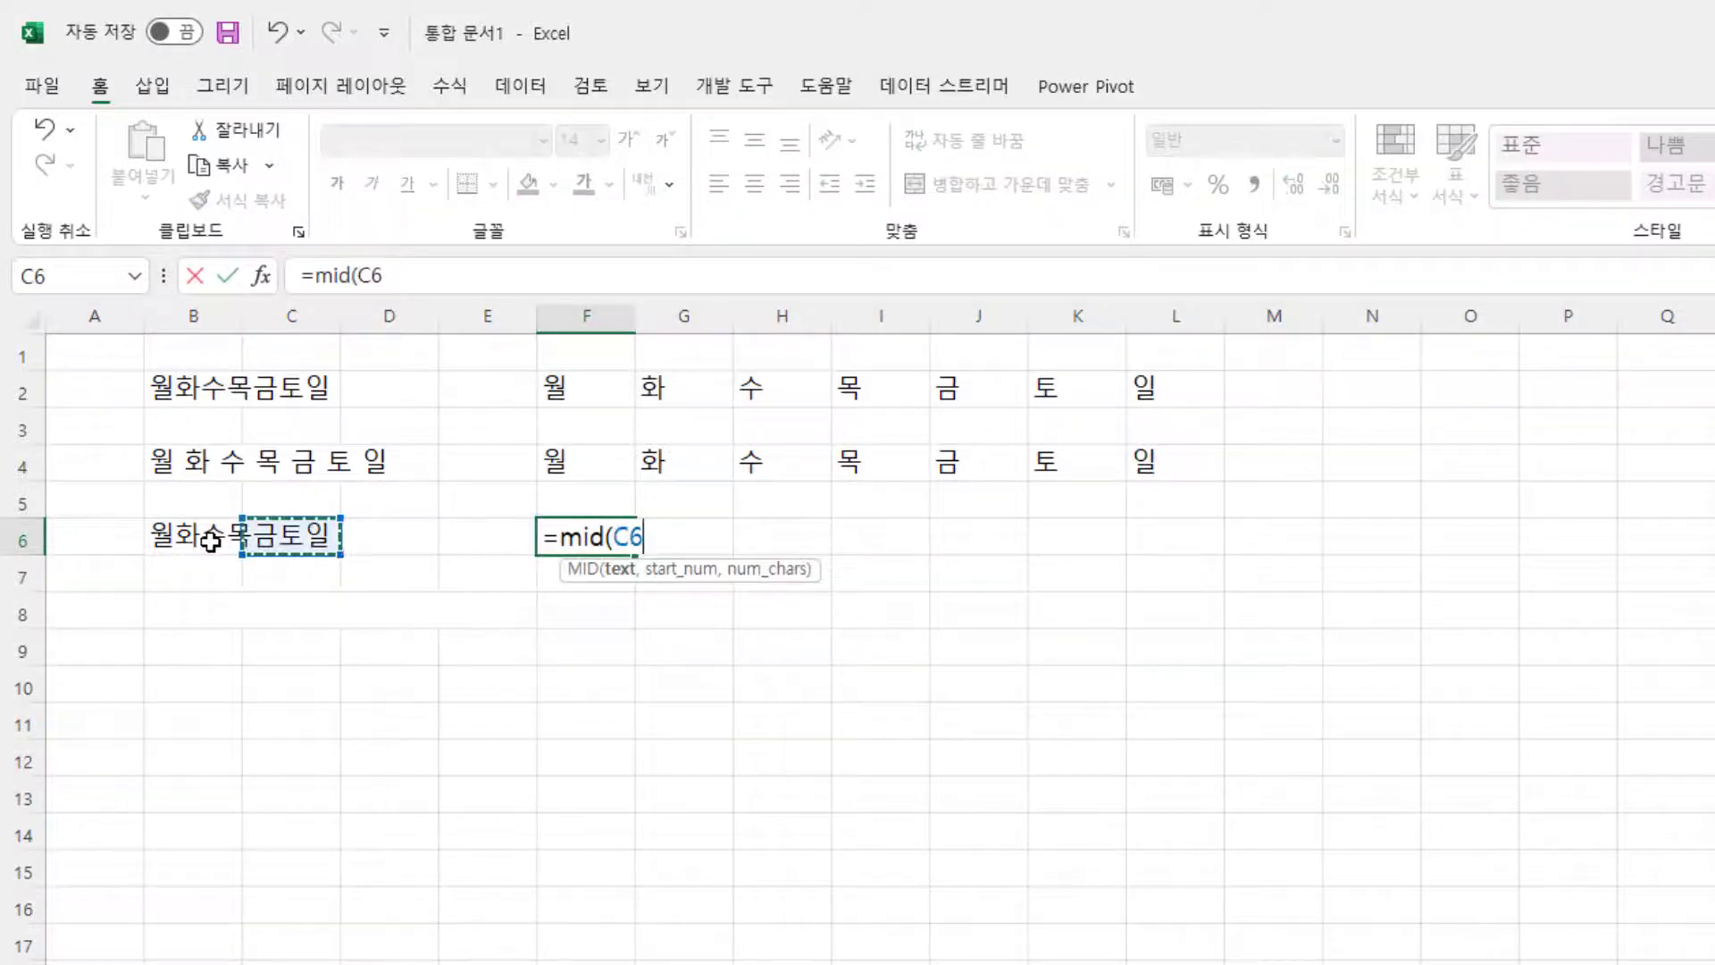
text(,1,)
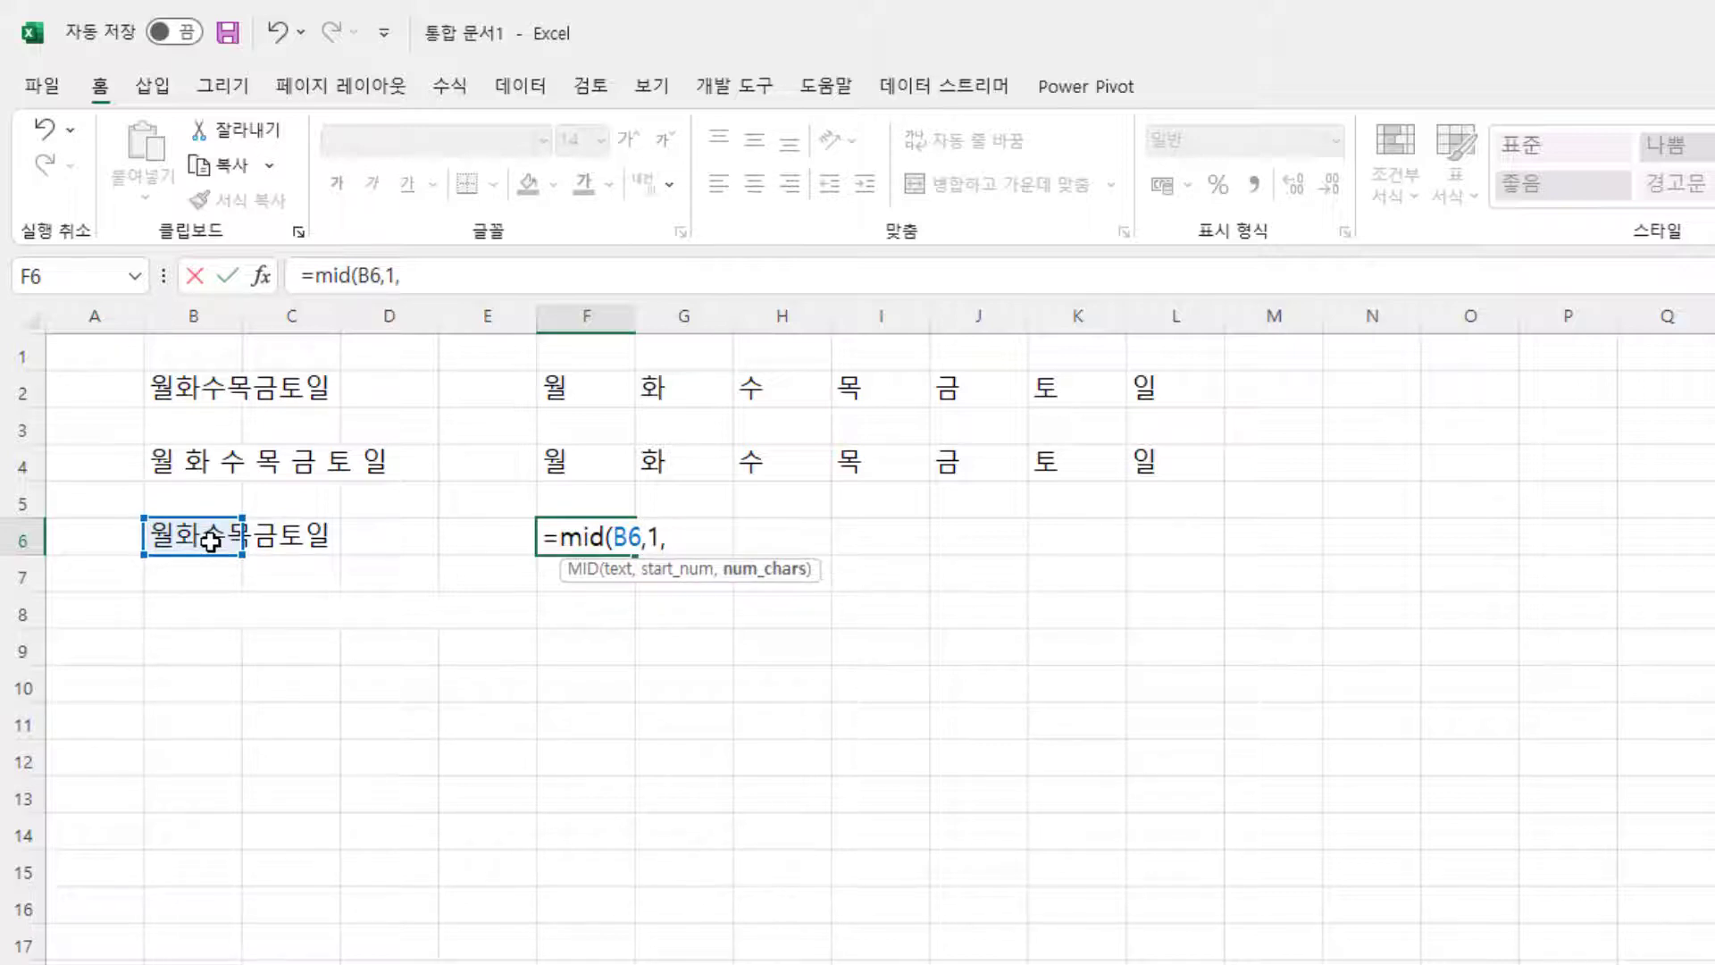
text(1))
key(Return)
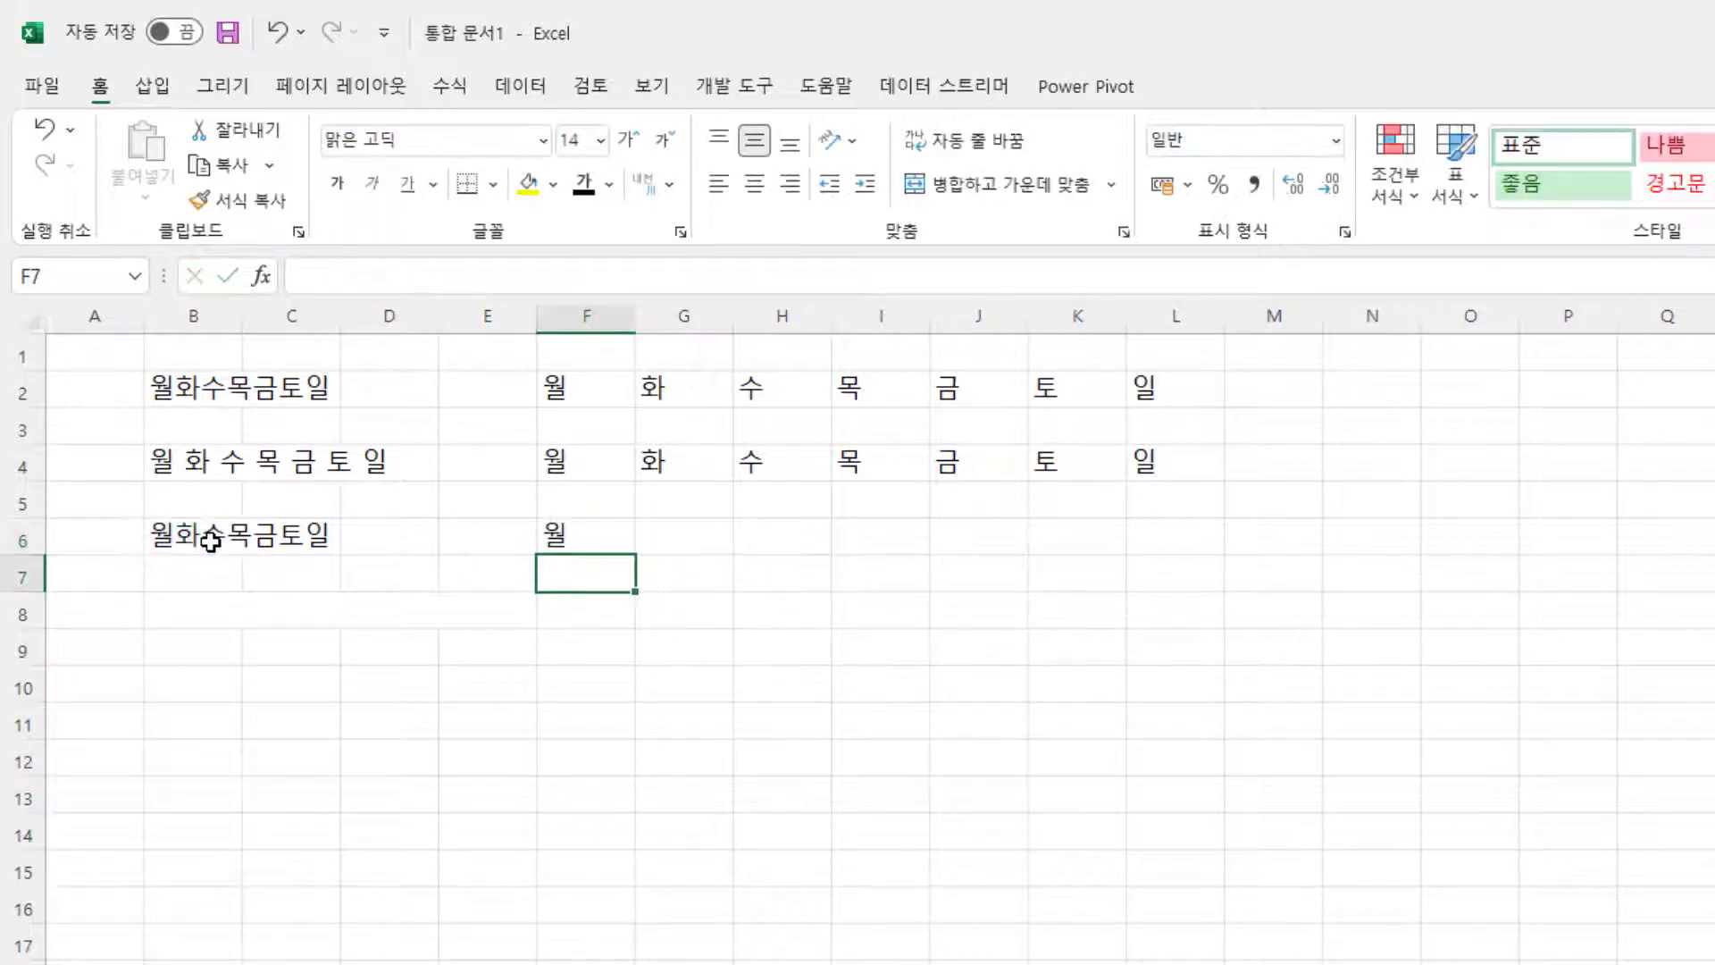
- Change the MID formula in F6 to =MID(B6,{1,2,3,4,5,6,7},1), using an array constant for the start position
key(Up)
key(F2)
key(Left)
key(Left)
key(Left)
key(Left)
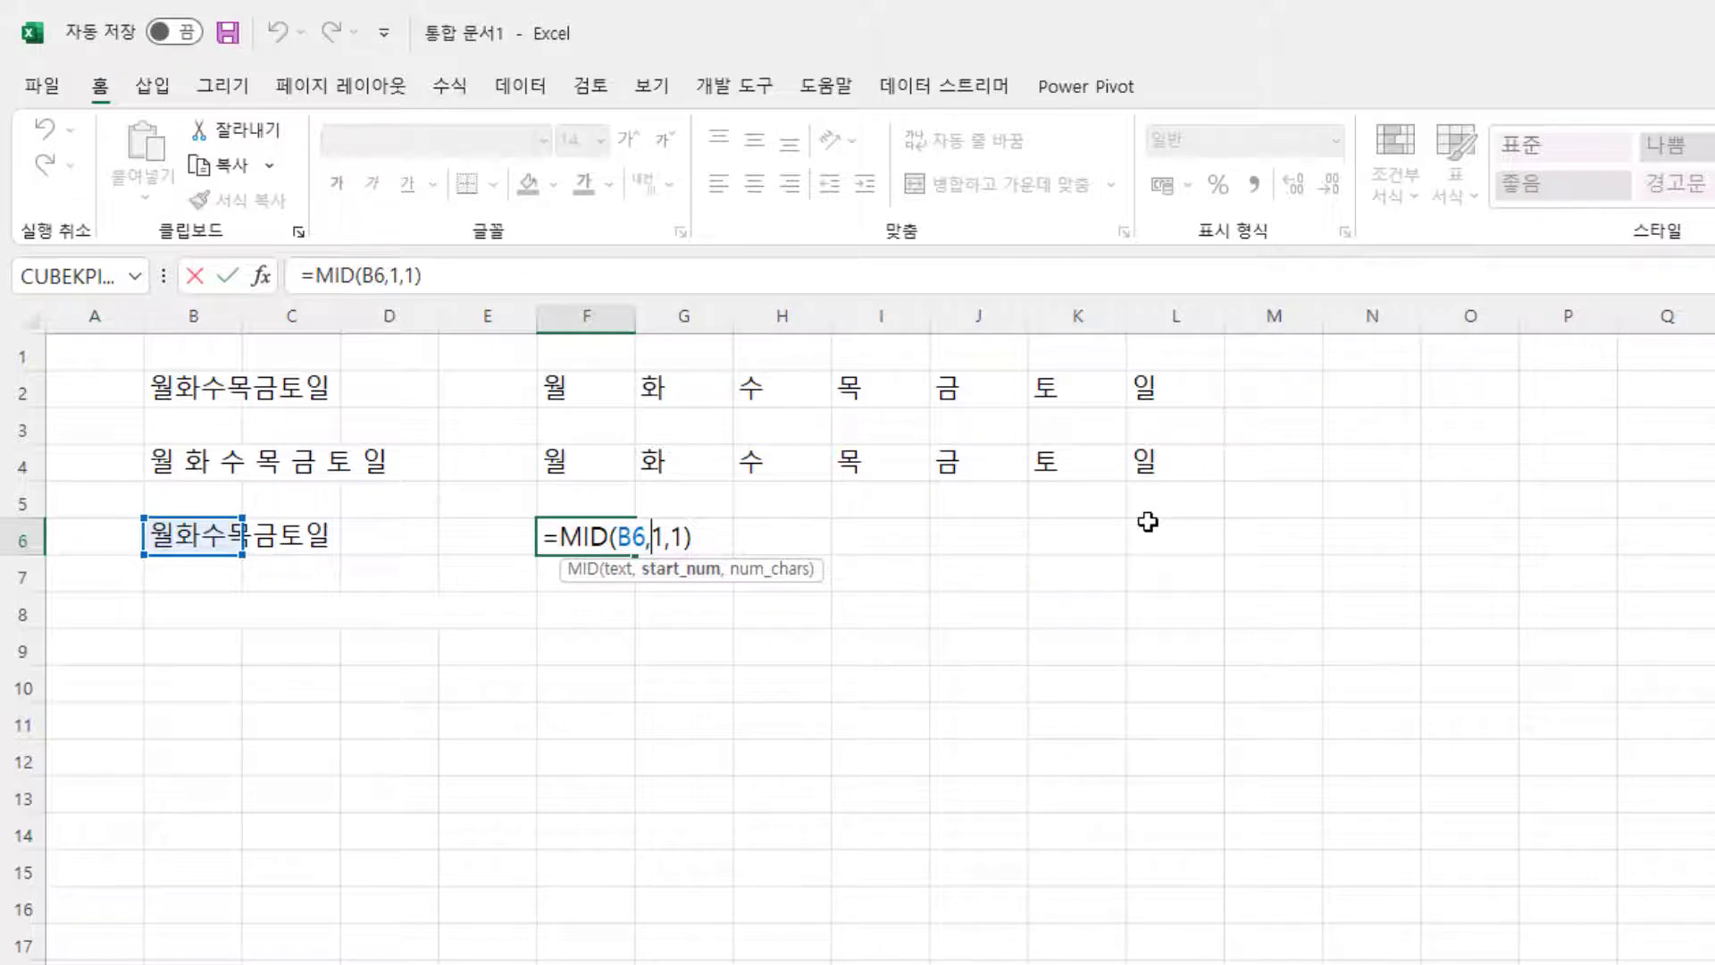
text({)
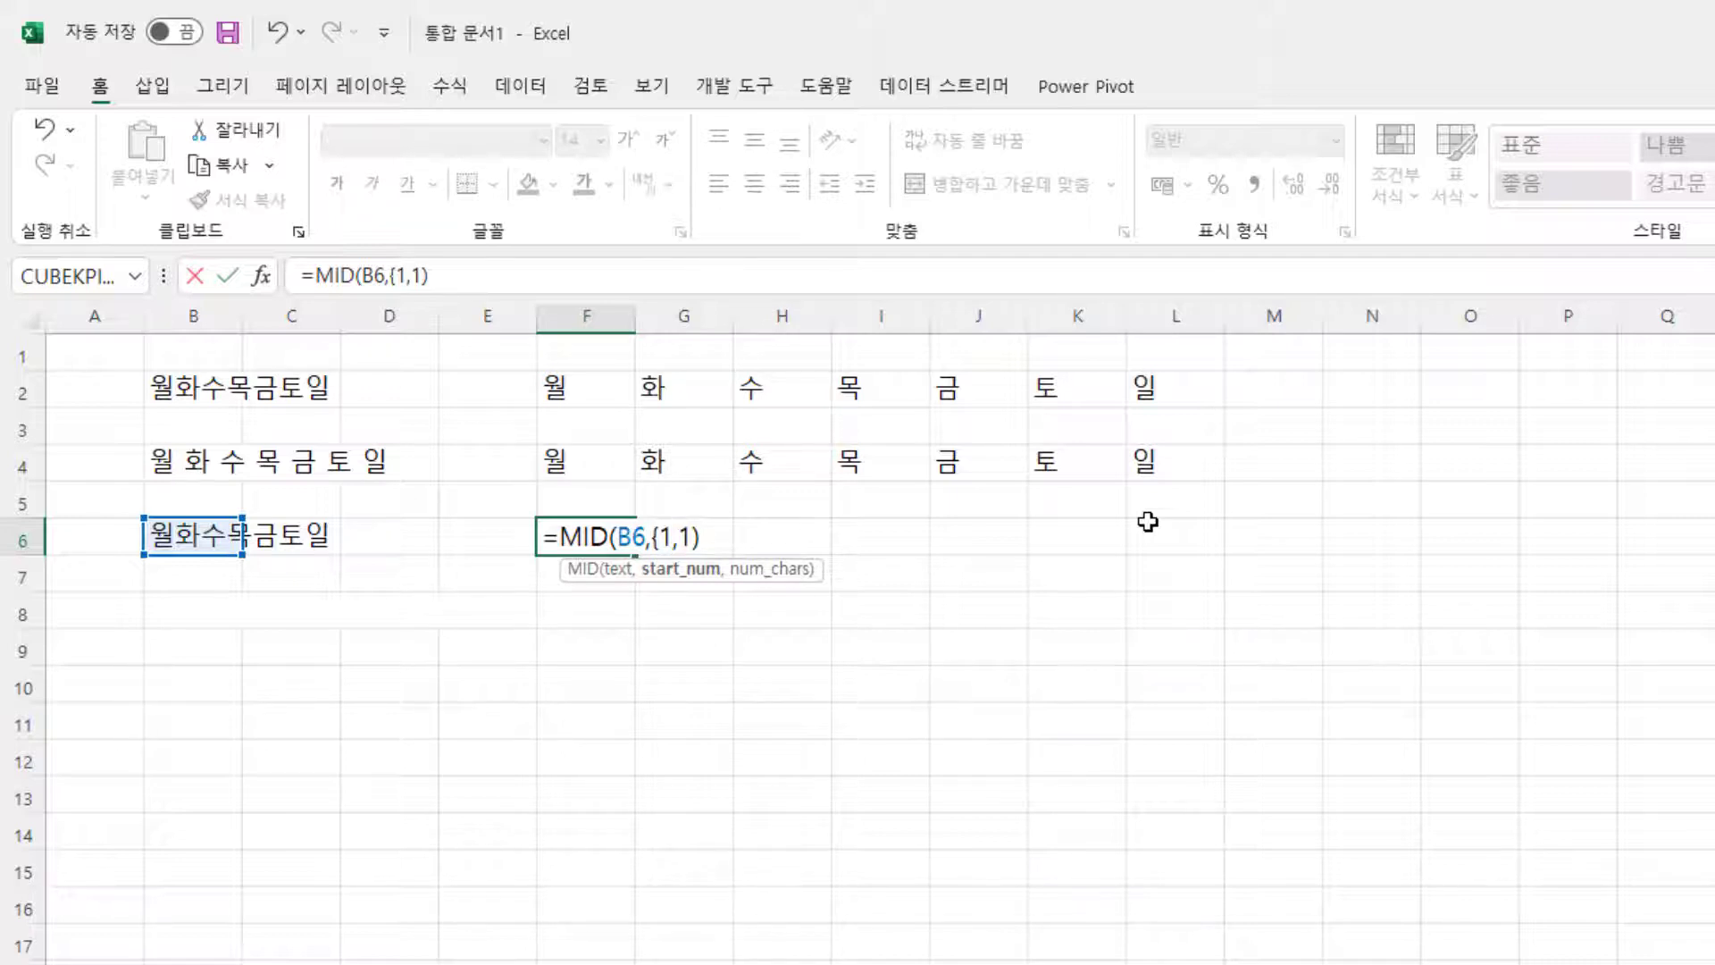
text(,2,3,4,5,6,)
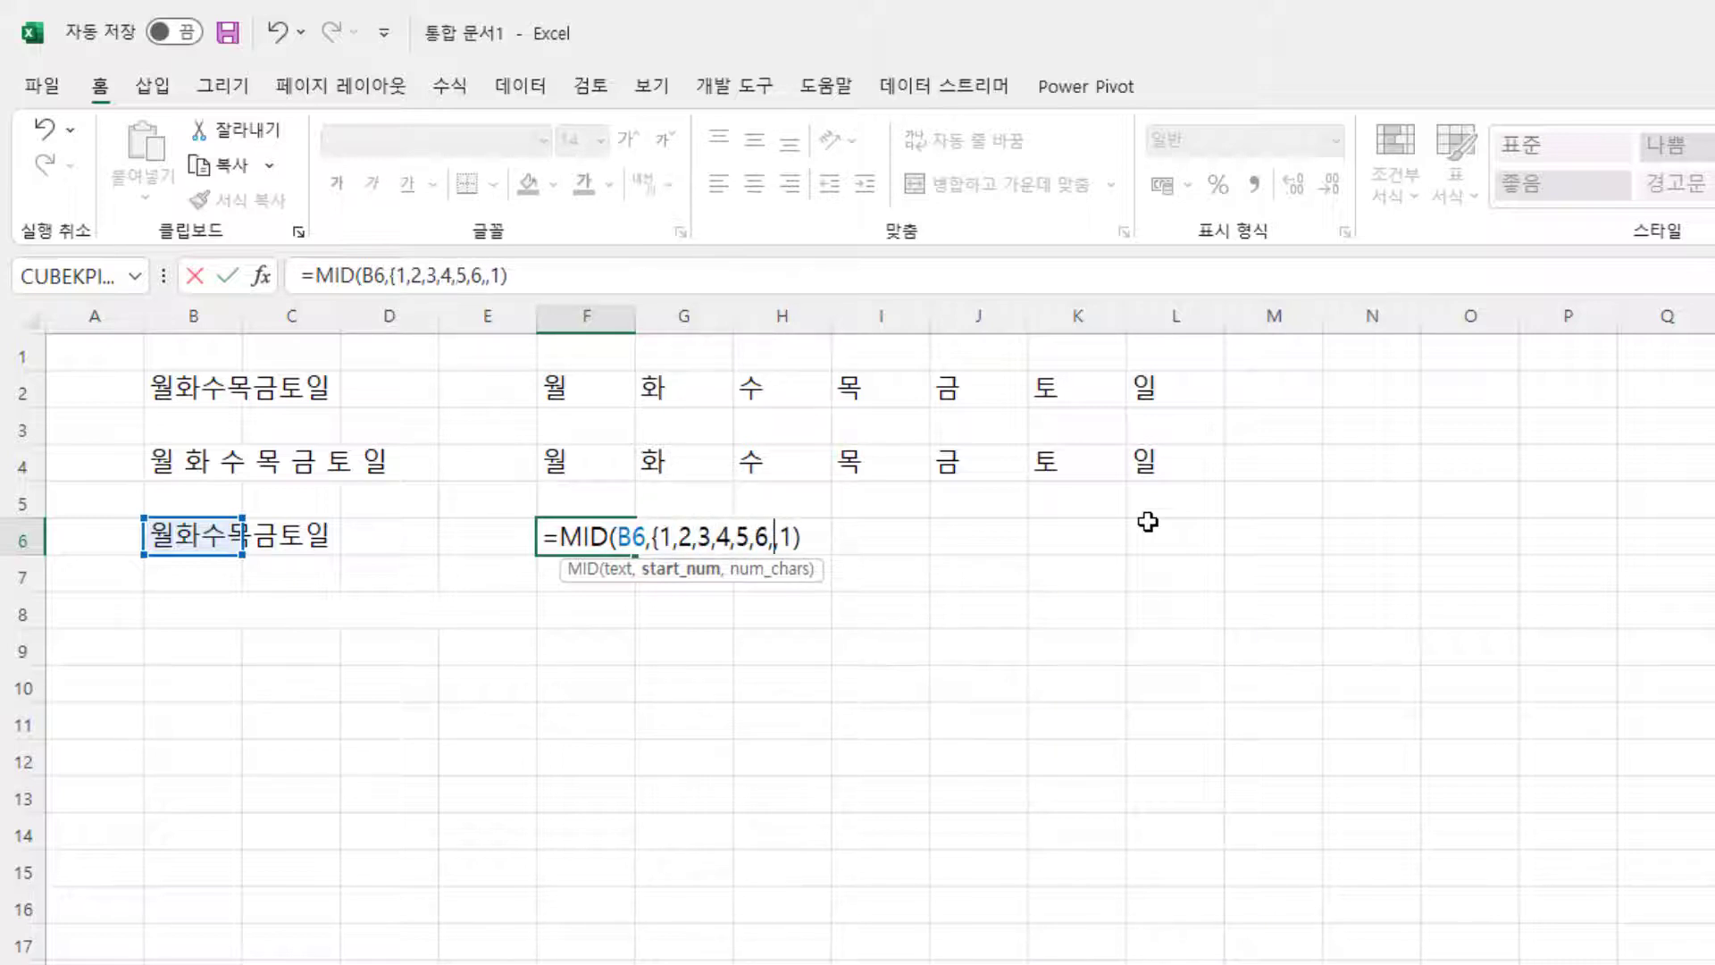
text(7})
key(Return)
key(Up)
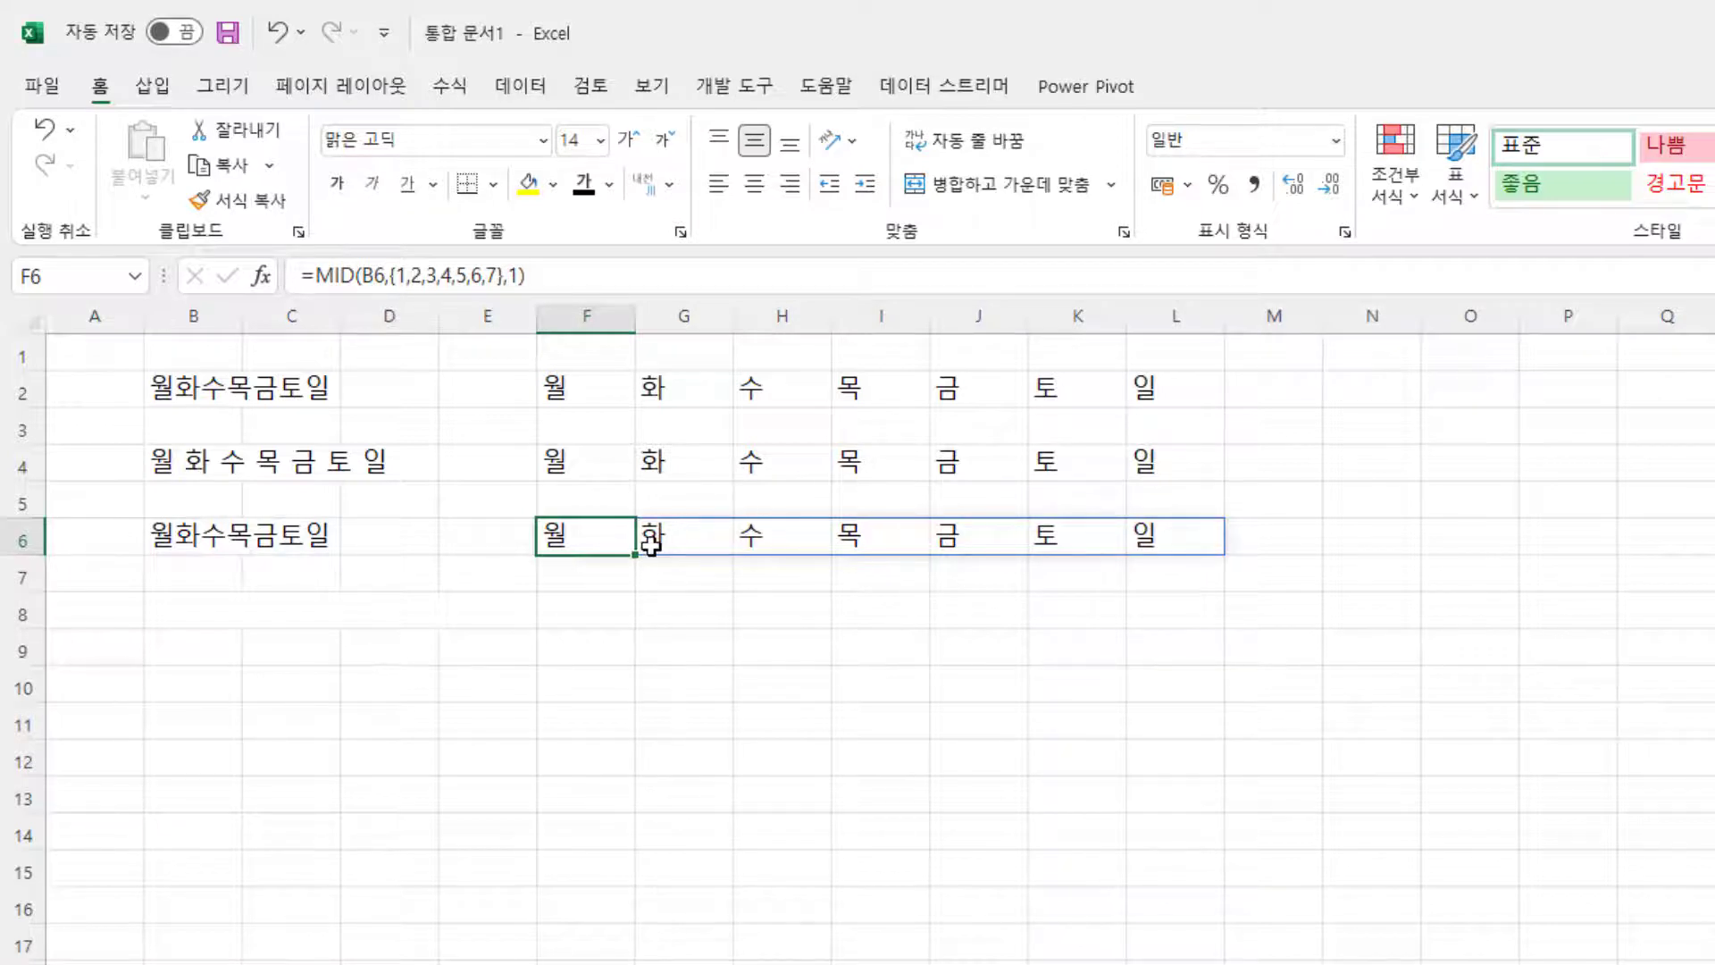
- Replace the array constant {1,2,3,4,5,6,7} in the F6 formula with the SEQUENCE function
double_click(604, 546)
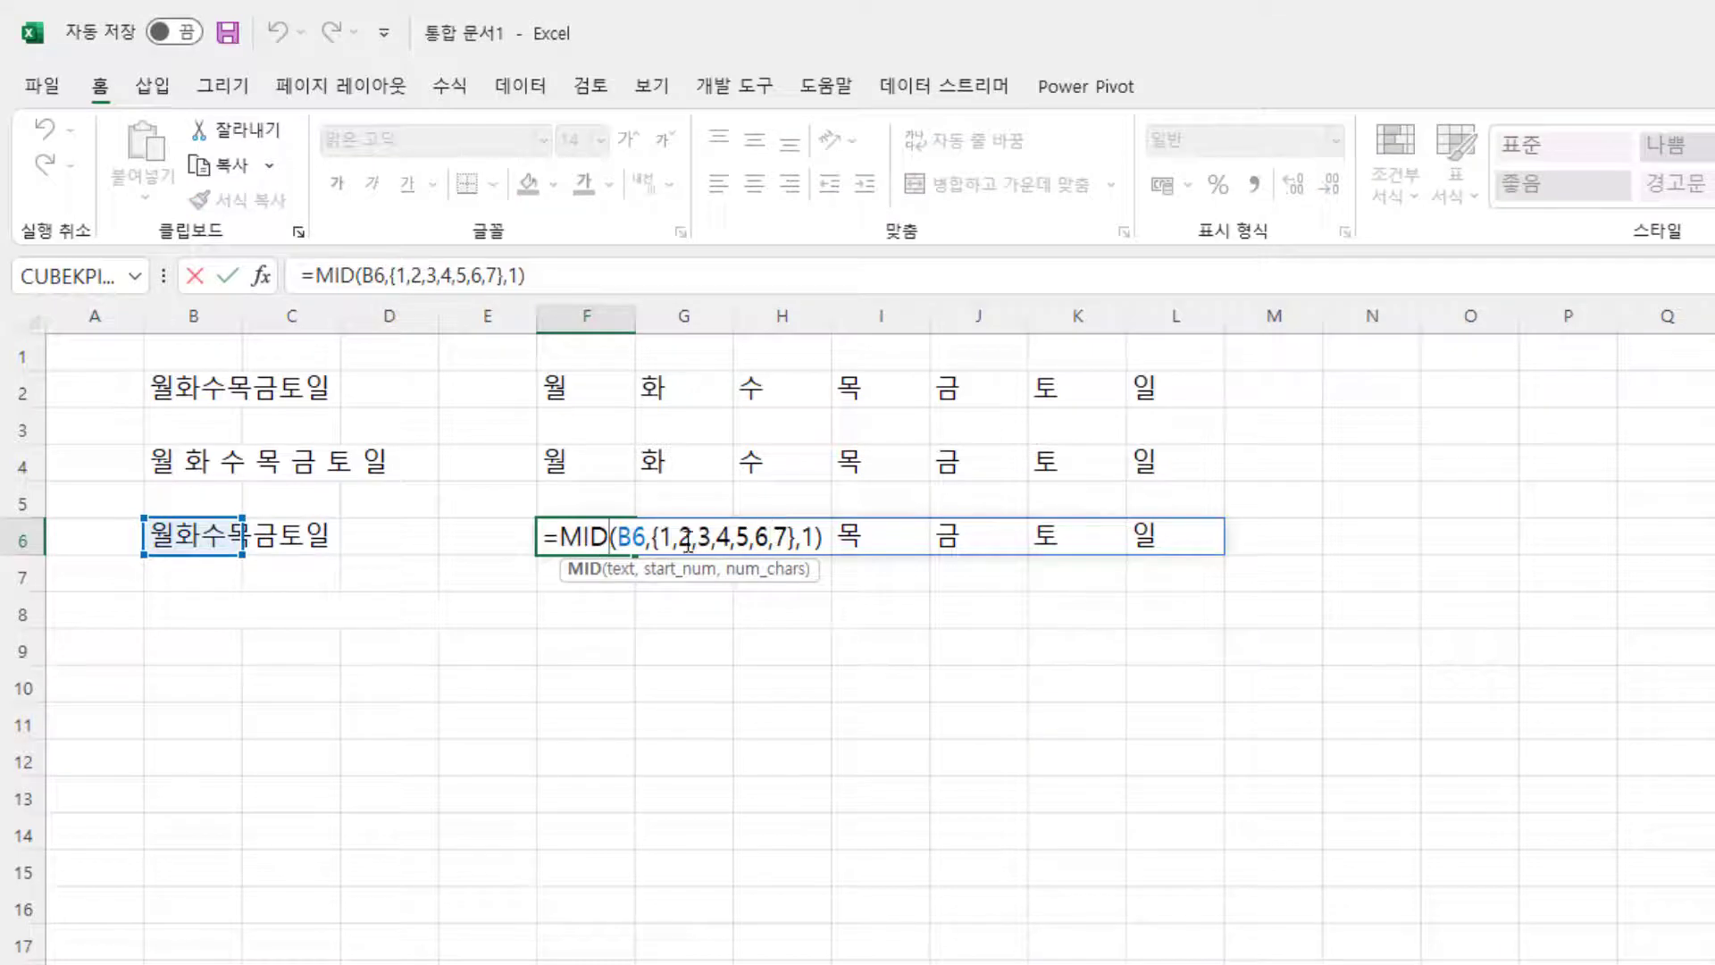
click(662, 540)
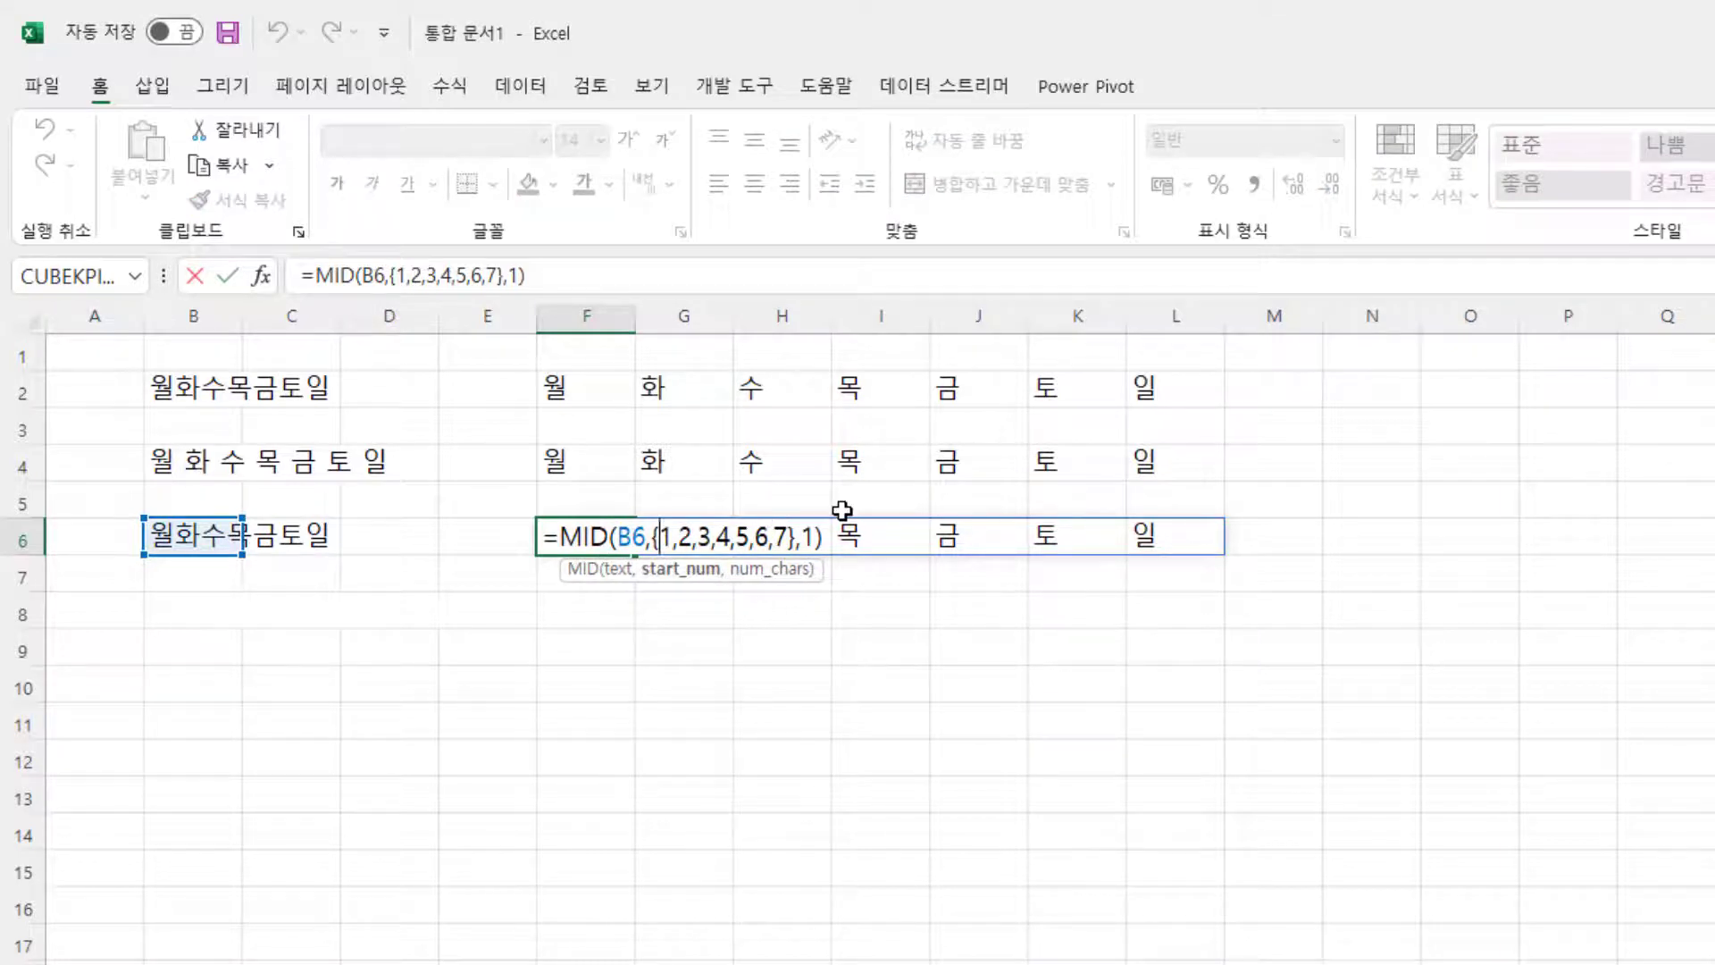
key(shift+Right)
key(shift+Right)
key(shift+Right)
key(shift+Right)
key(shift+Right)
key(shift+Right)
key(shift+Right)
key(shift+Right)
key(shift+Right)
key(shift+Right)
key(shift+Right)
key(shift+Right)
key(shift+Right)
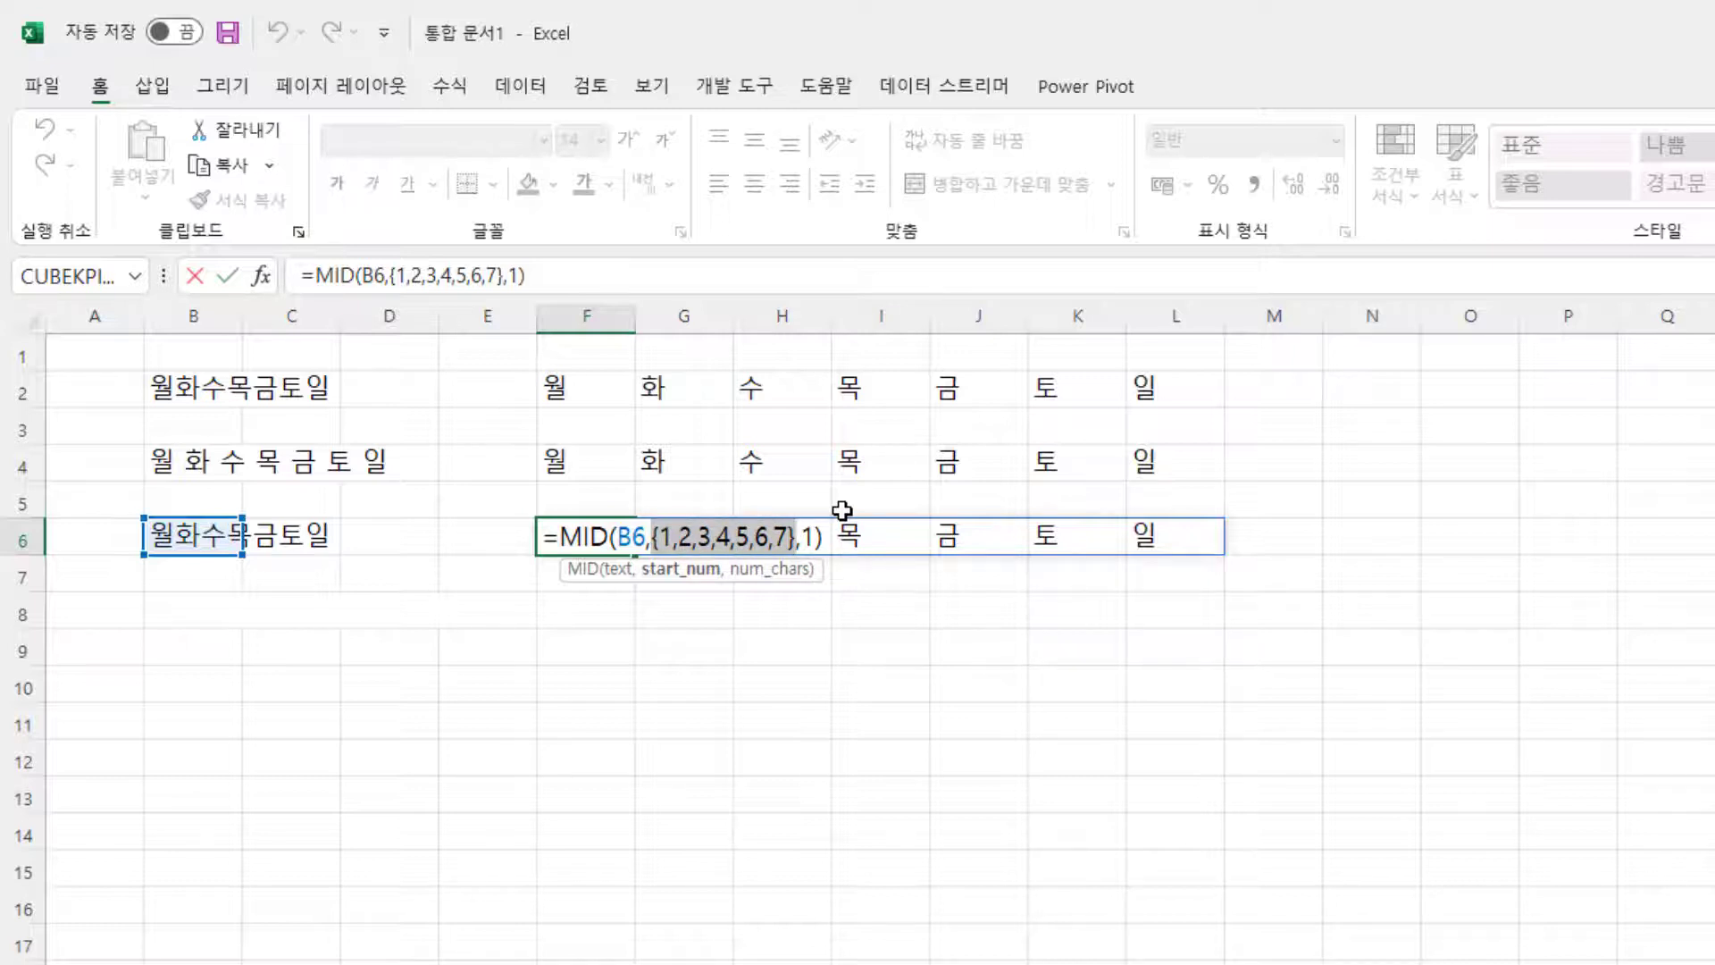
text(seq)
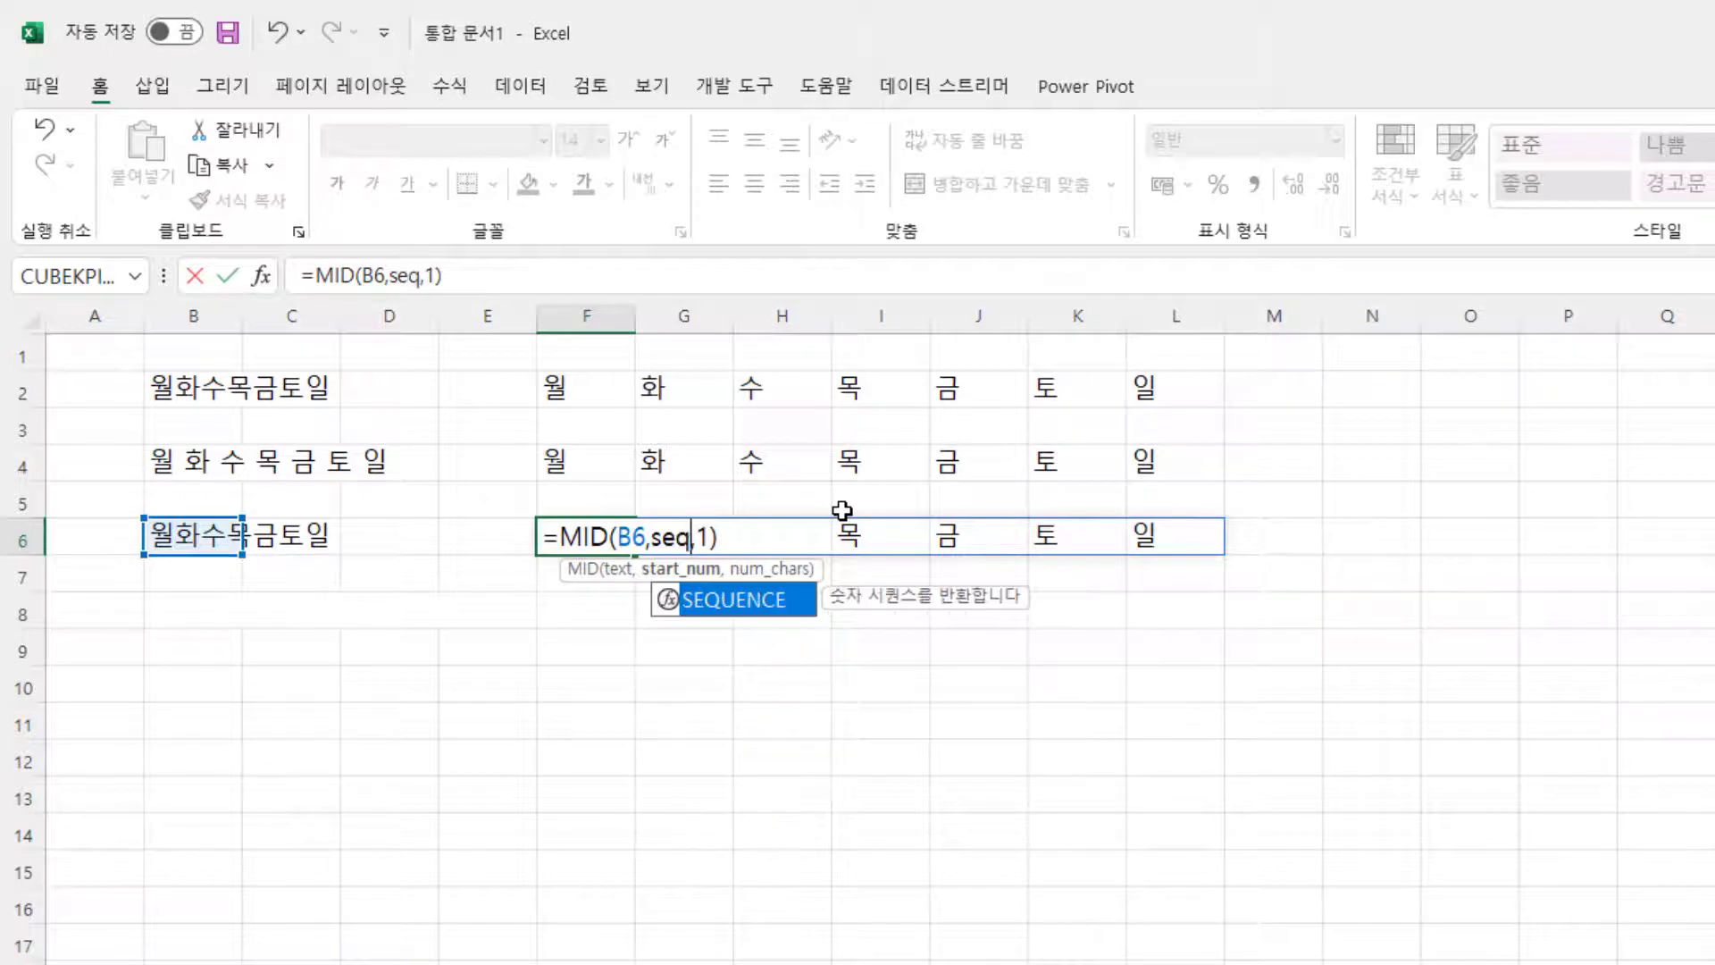
key(Tab)
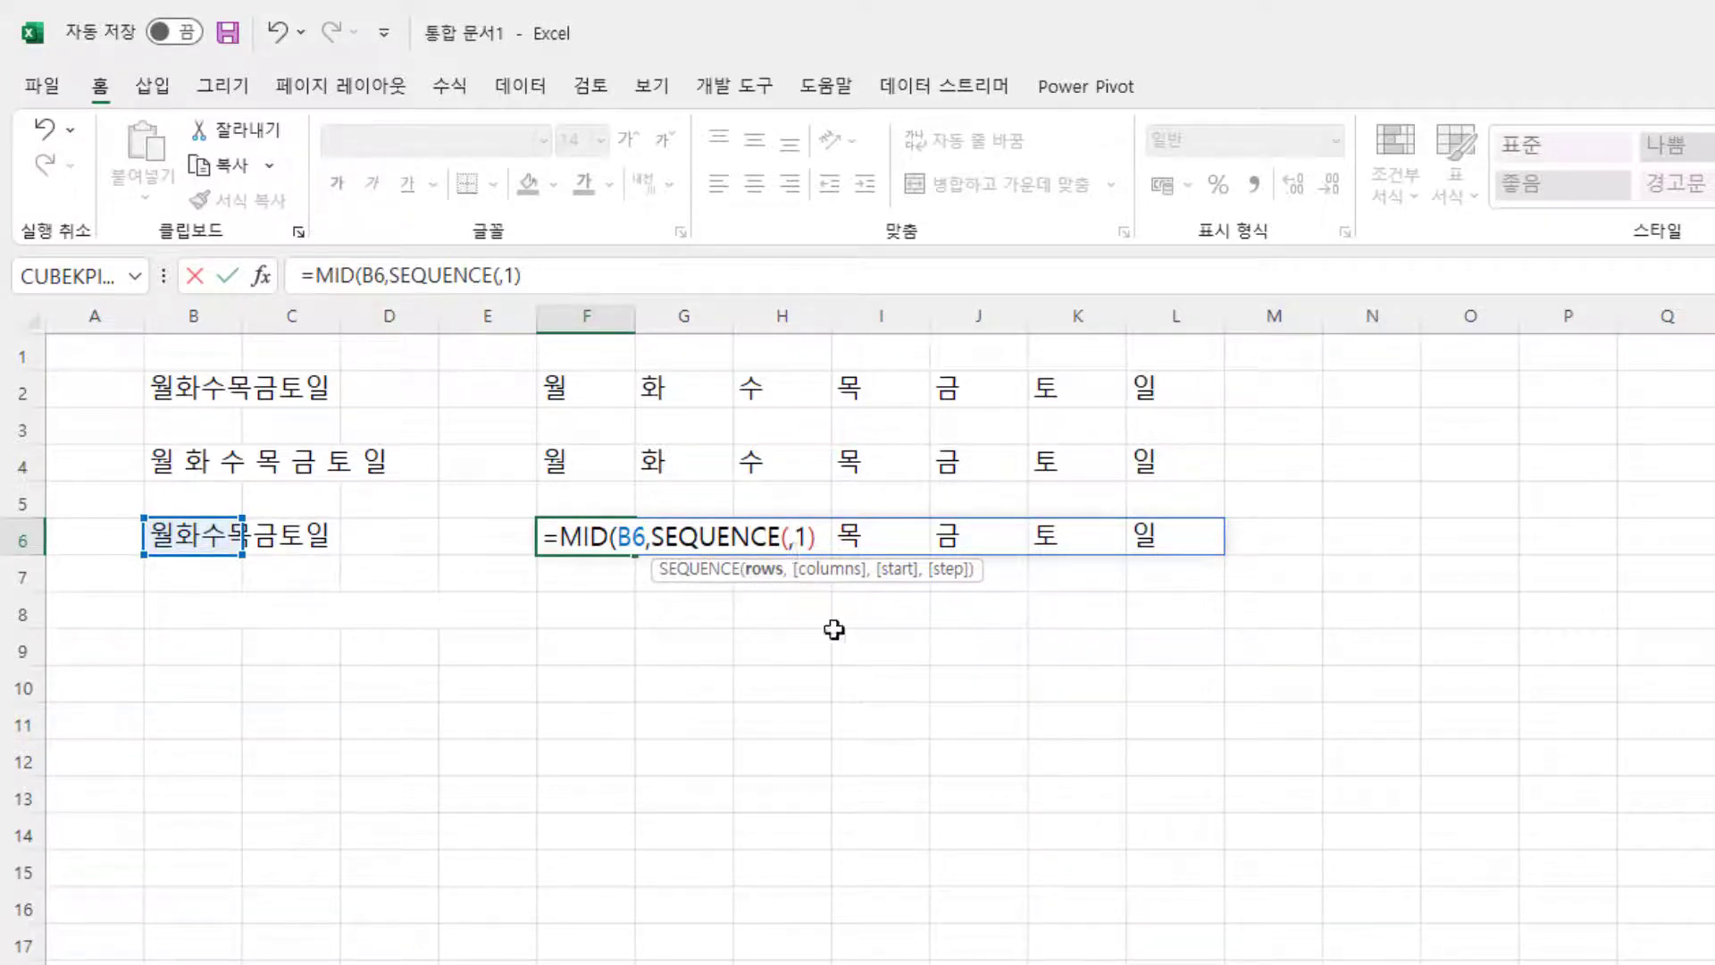
- Complete SEQUENCE with an empty rows argument, LEN(B6) columns, start 1 and step 1, entering =MID(B6,SEQUENCE(,LEN(B6),1,1),1) in F6
text(1,)
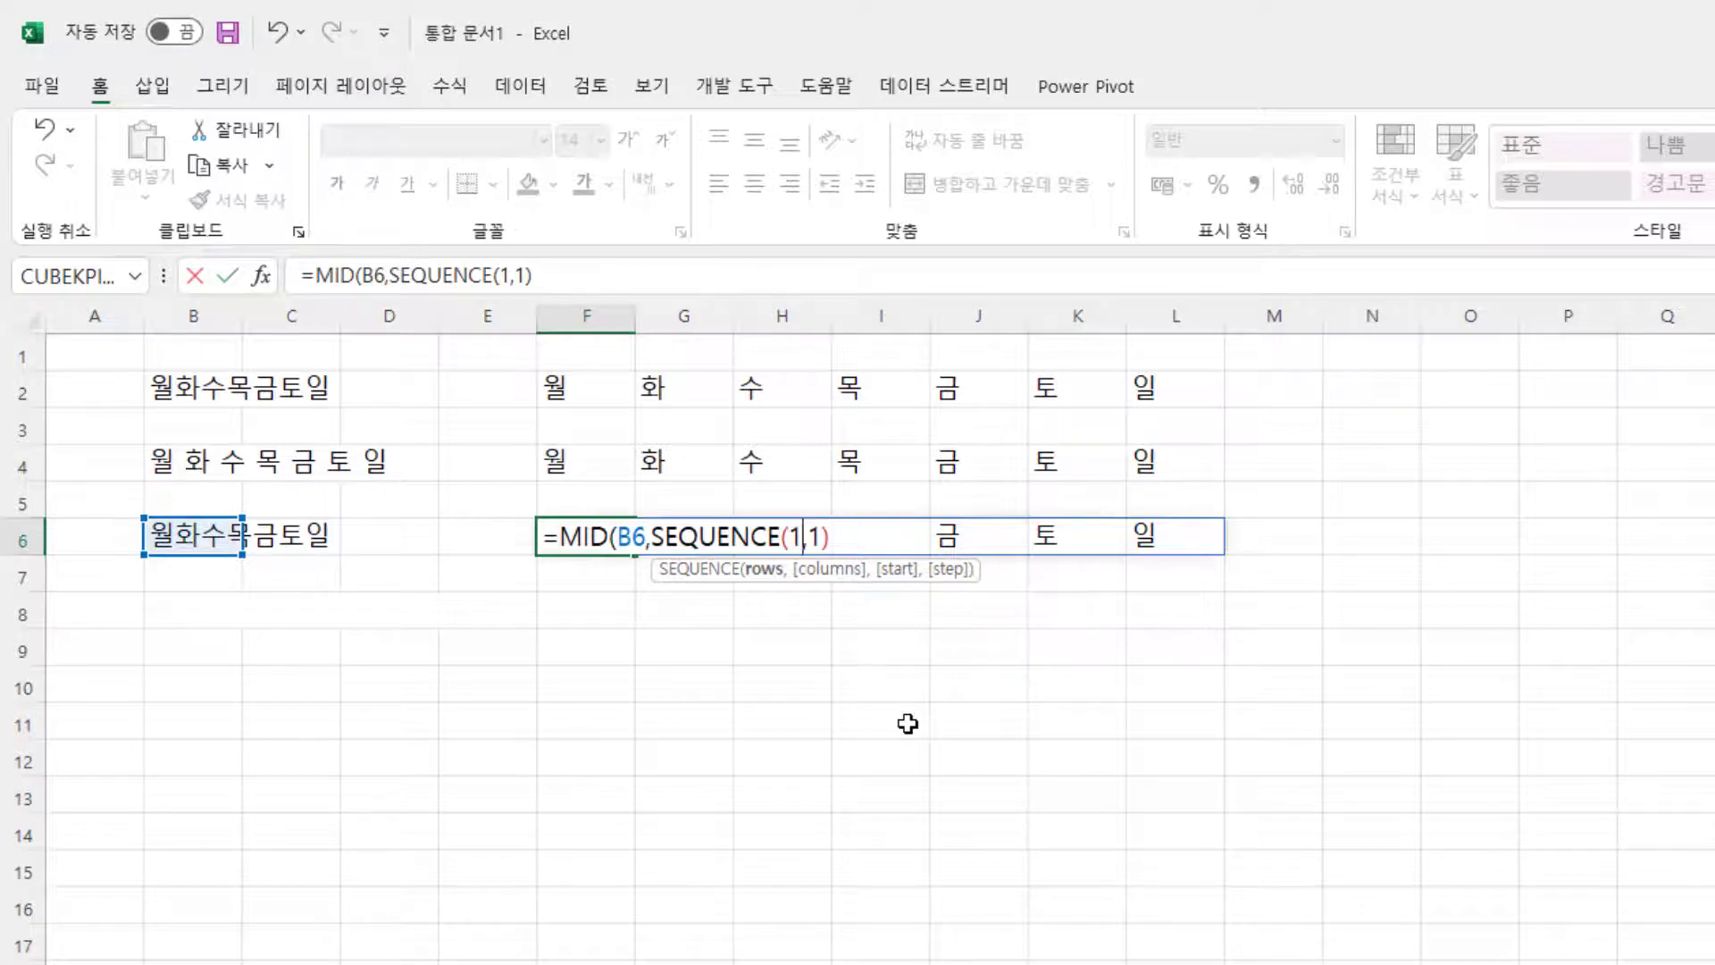
key(Left)
key(Delete)
key(Right)
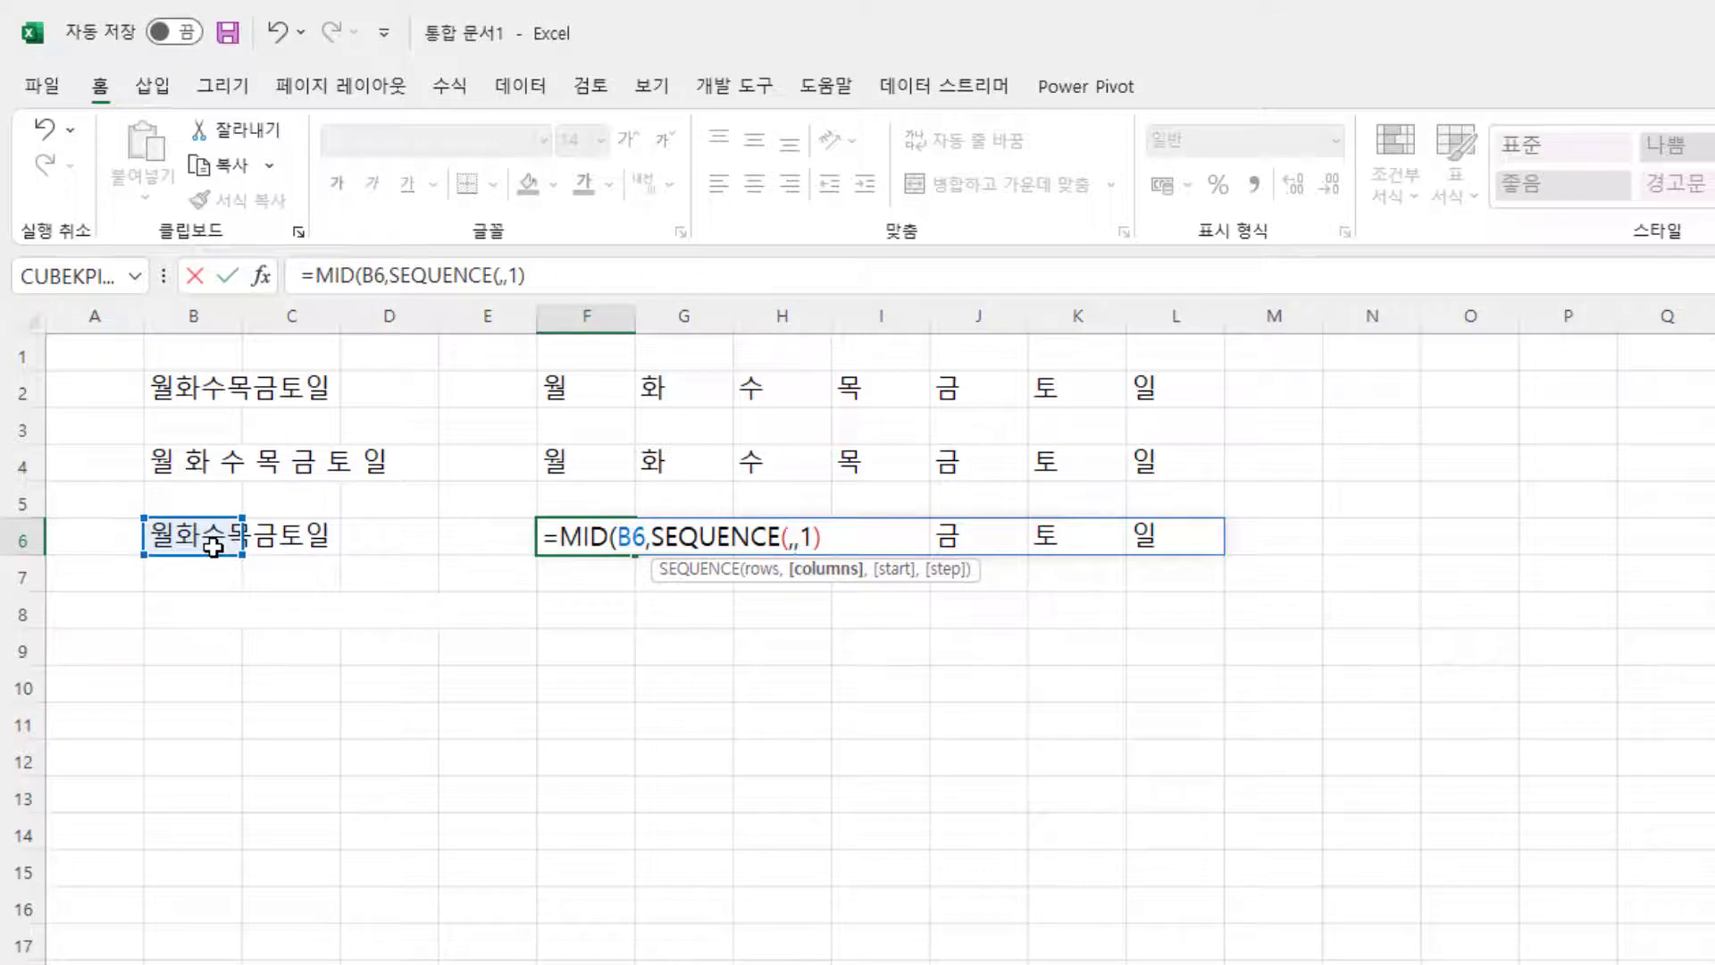
text(len()
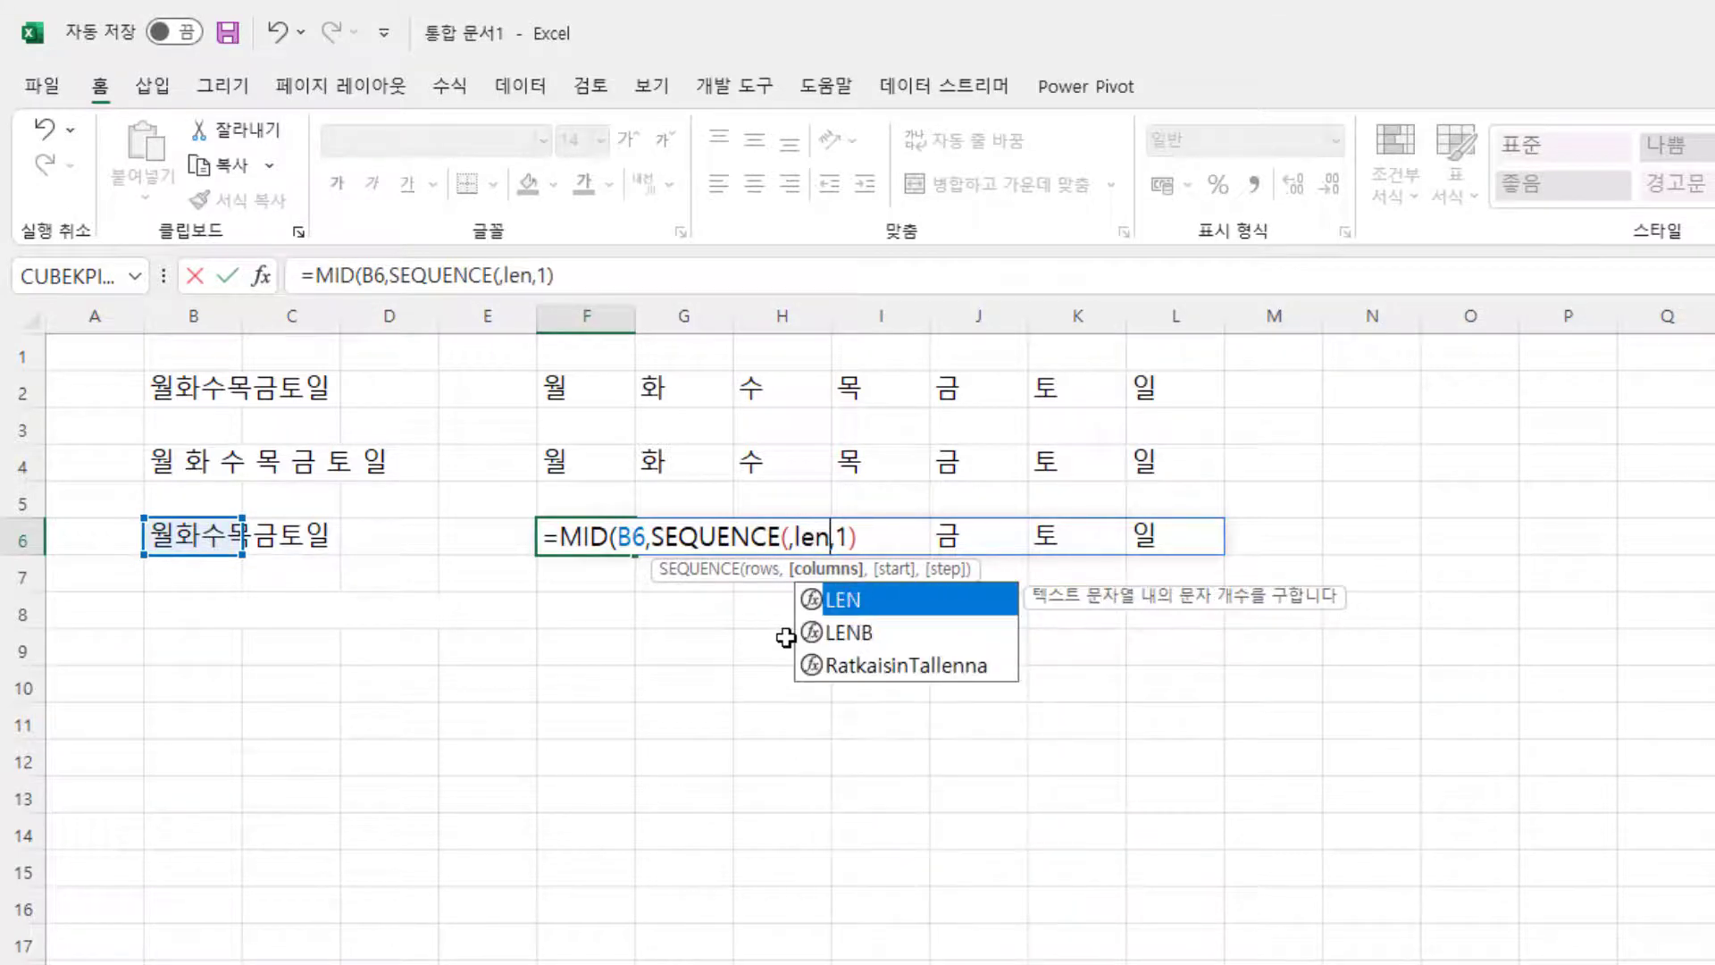
click(176, 541)
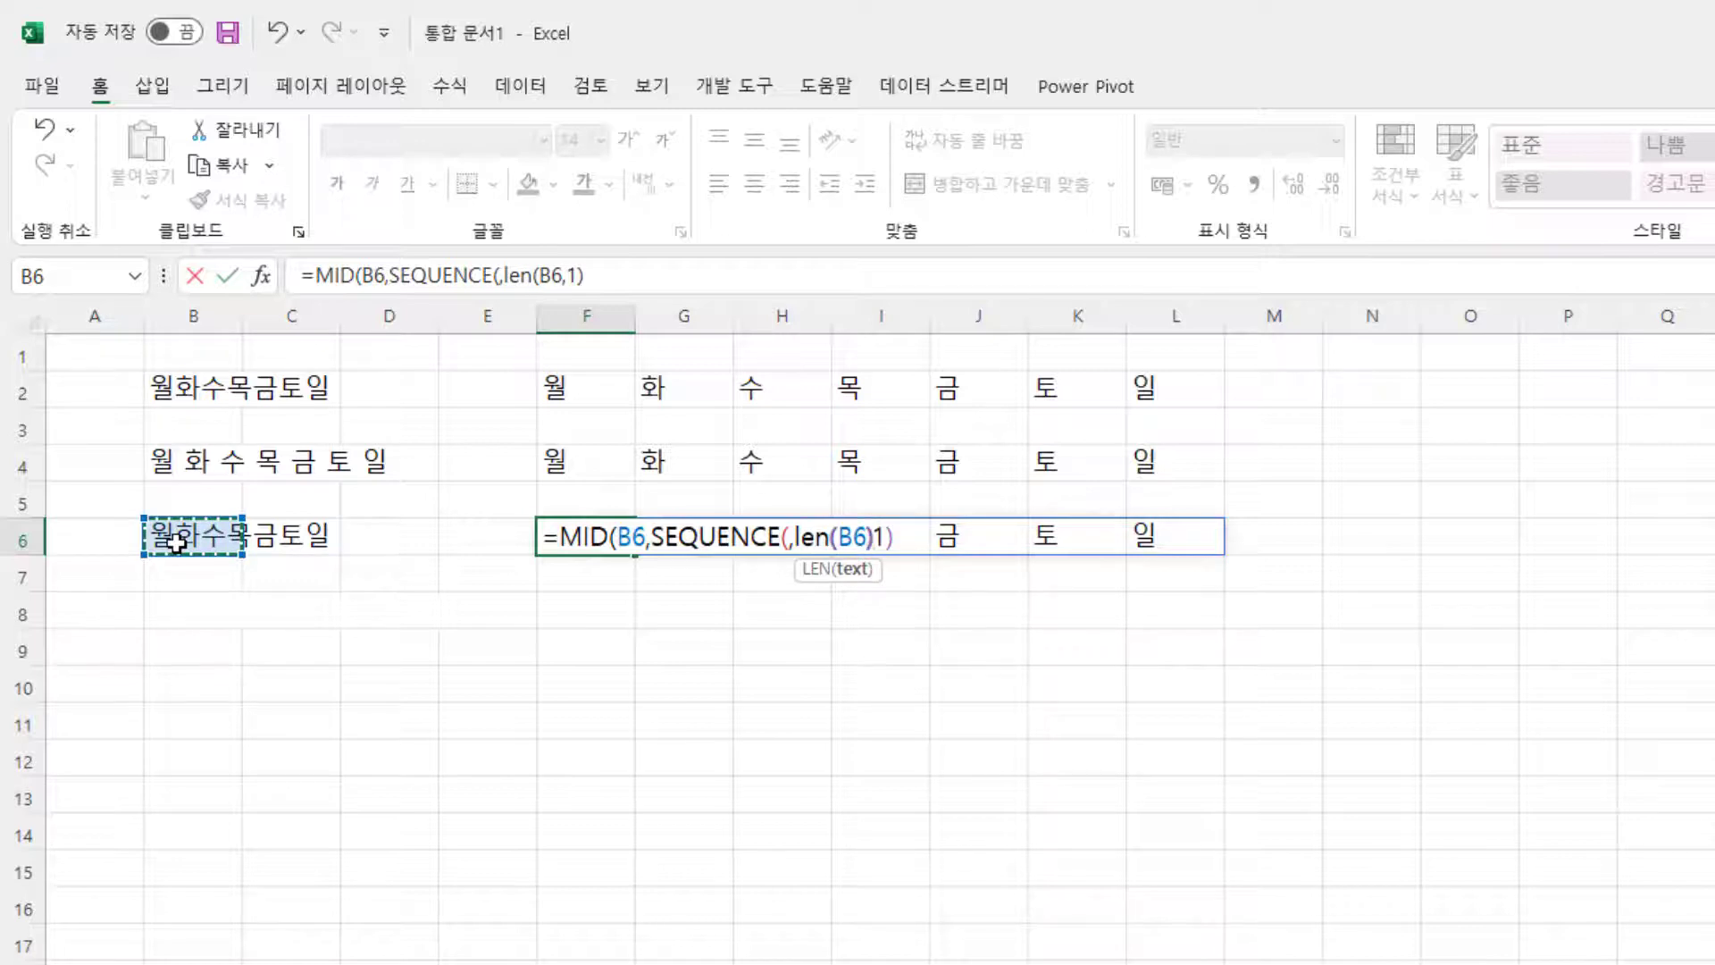
text(),)
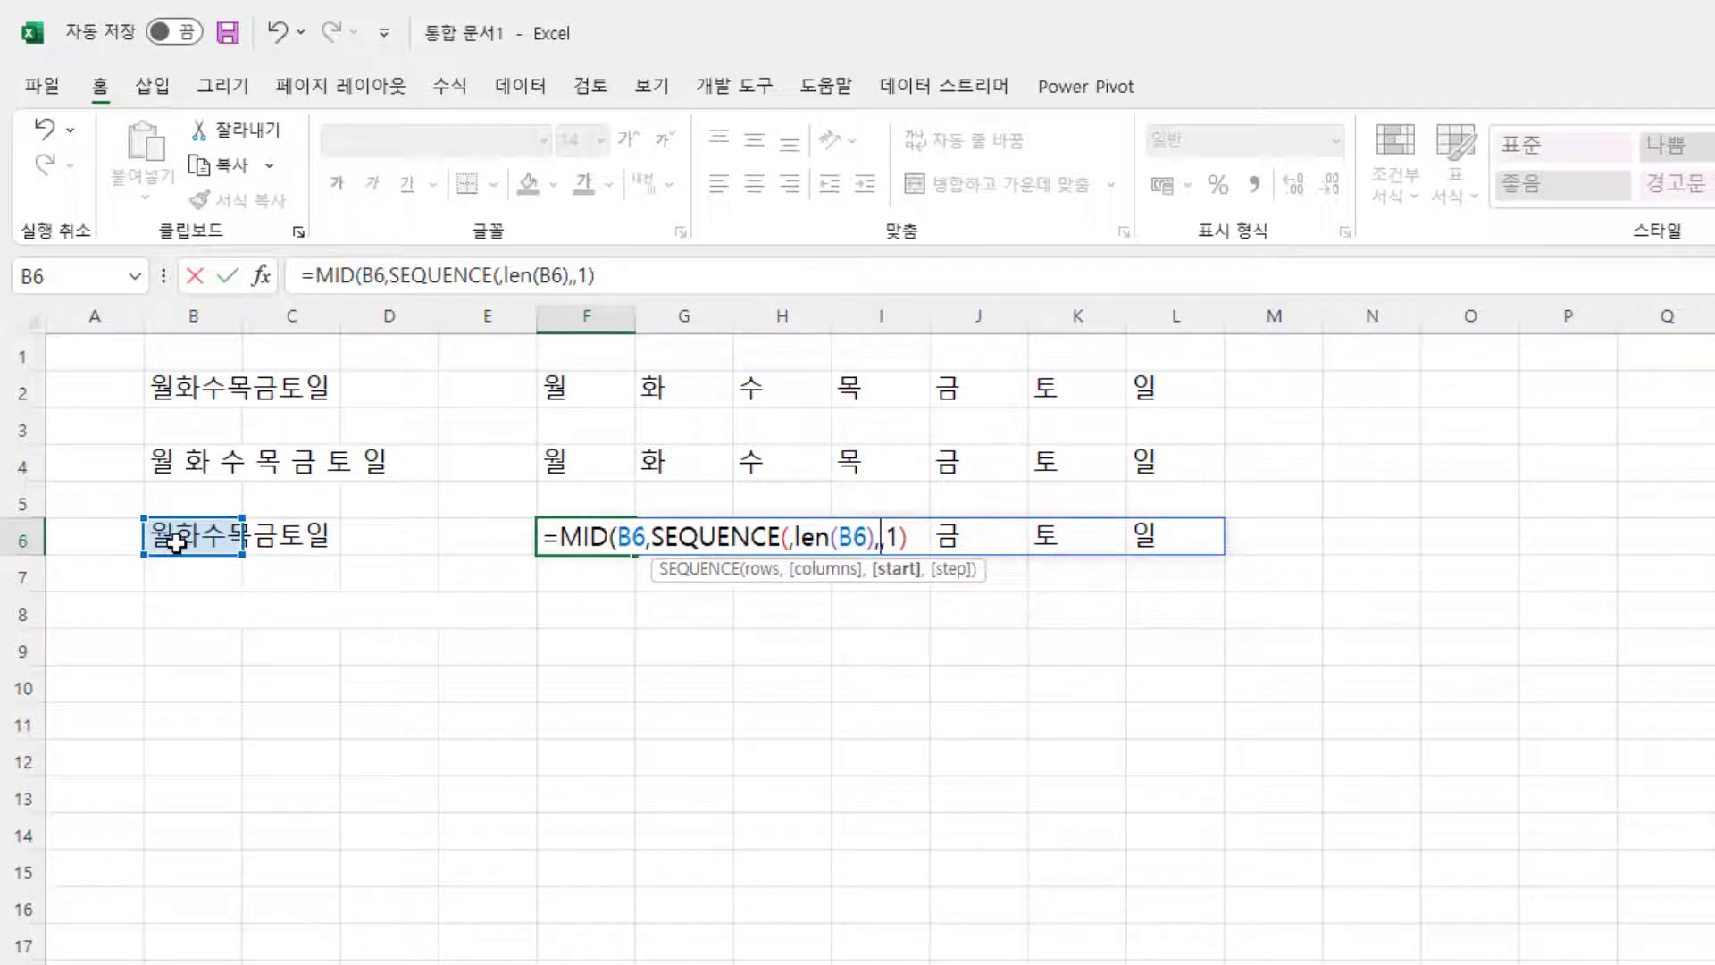
text(1,)
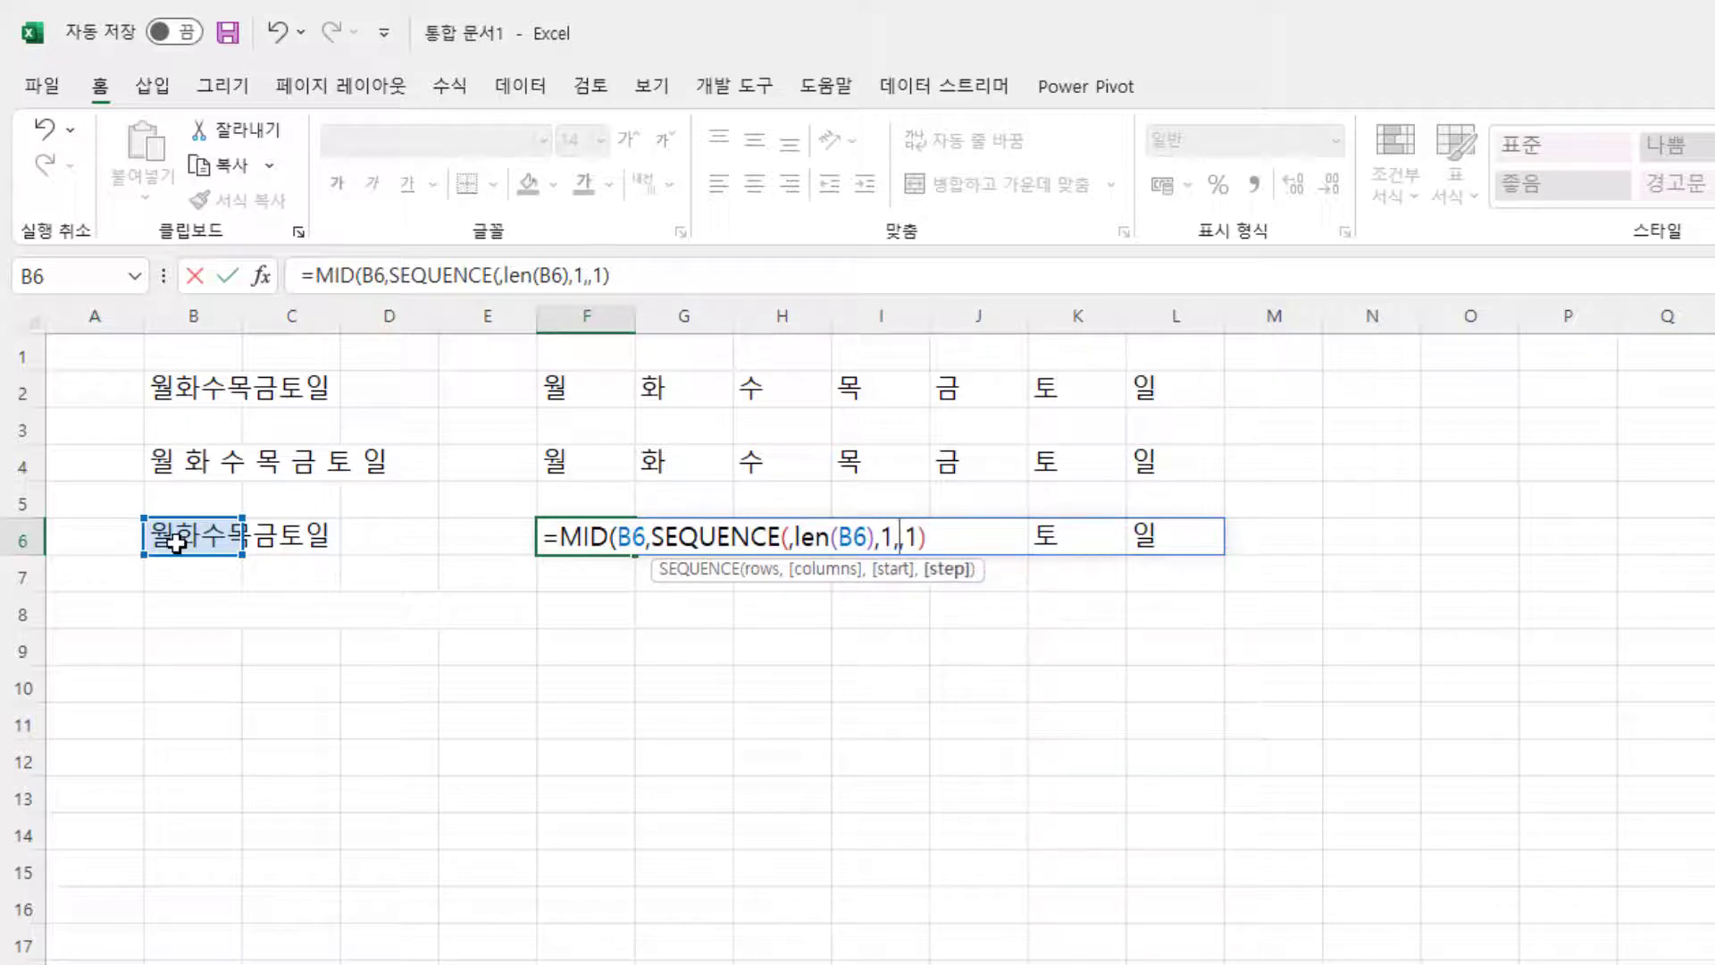
text(1)
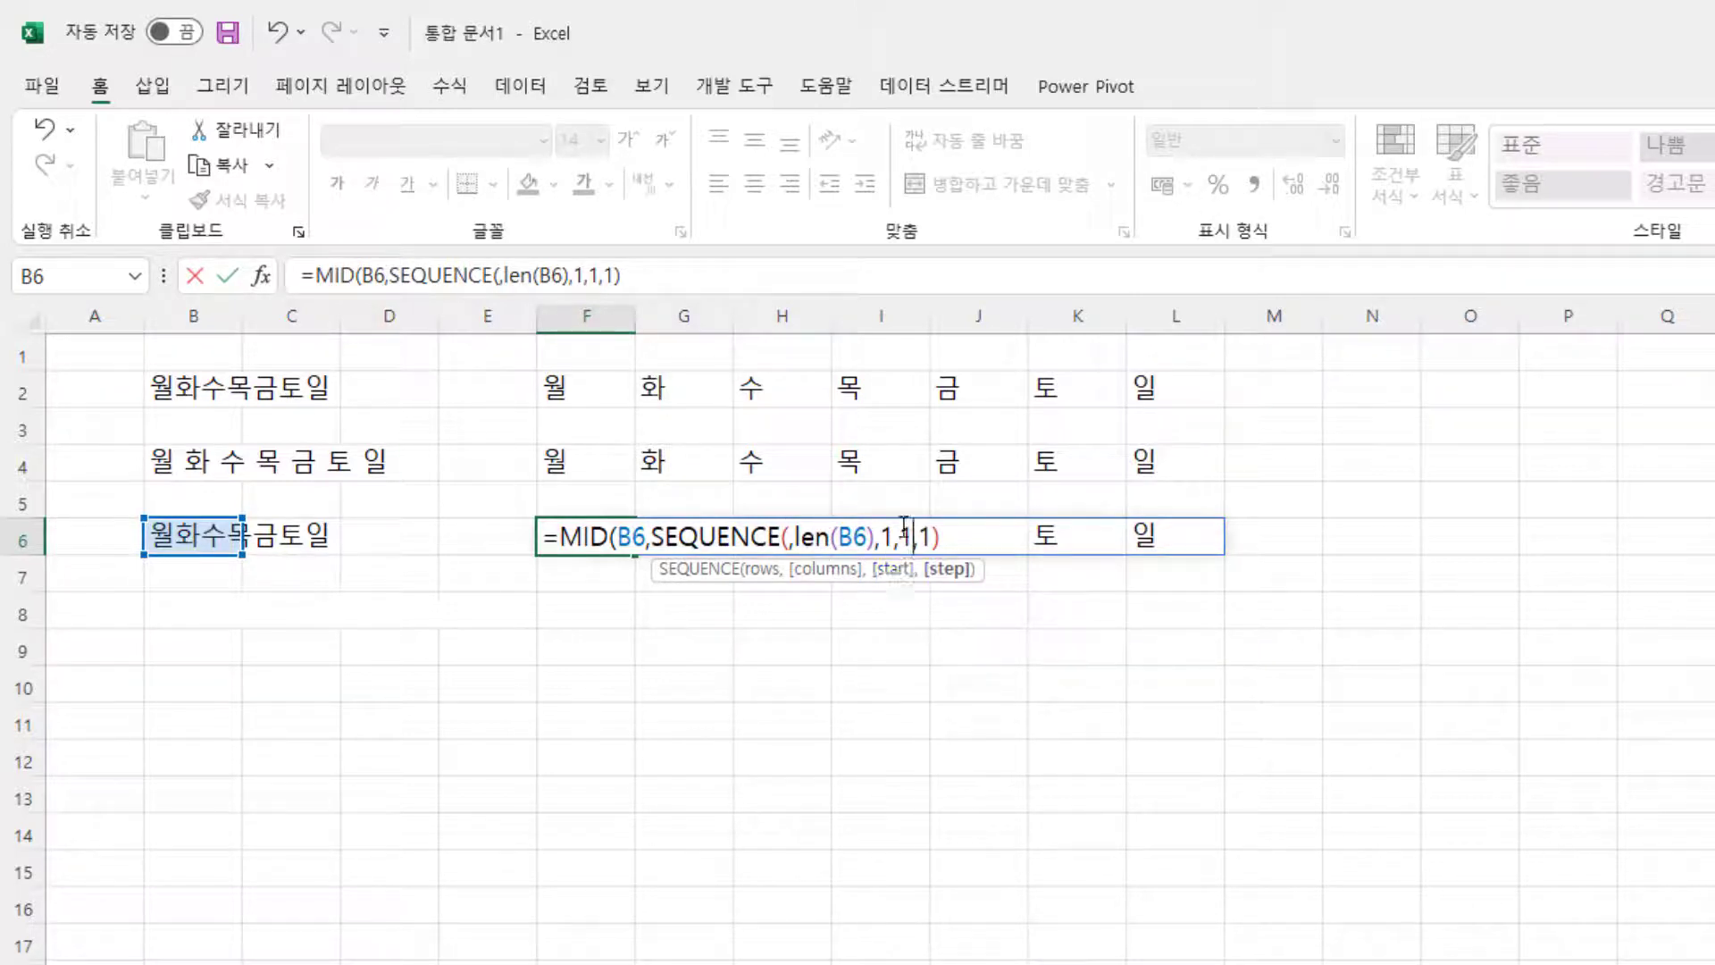
text())
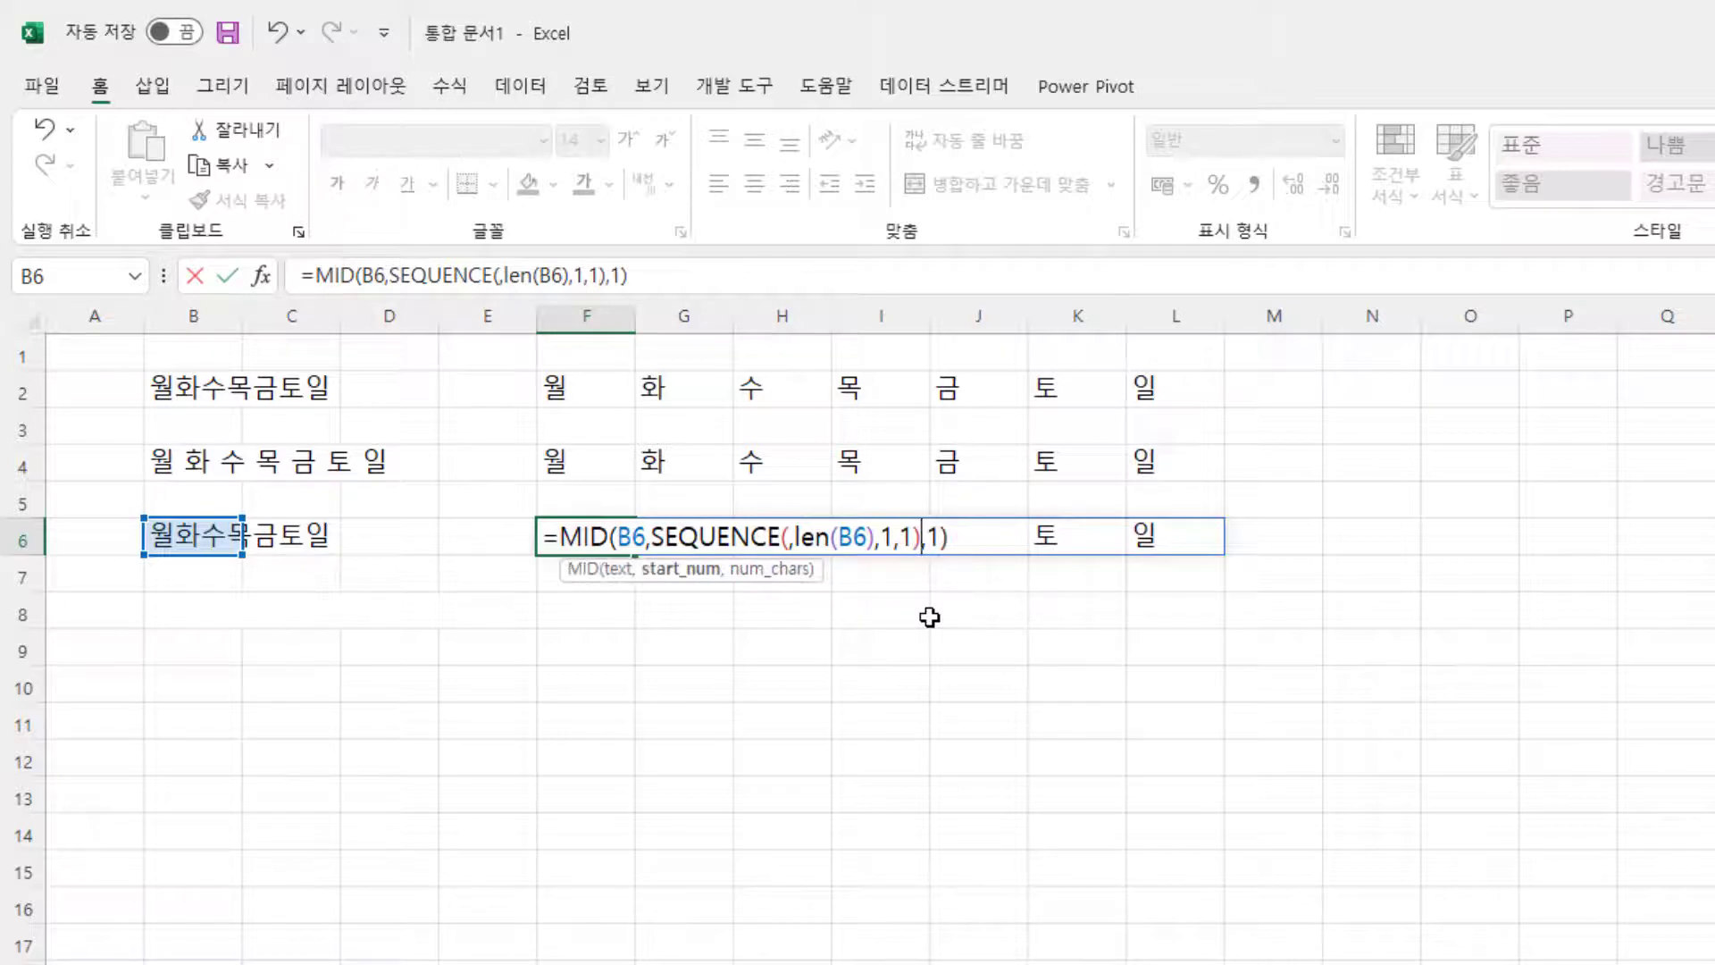
key(Return)
key(Up)
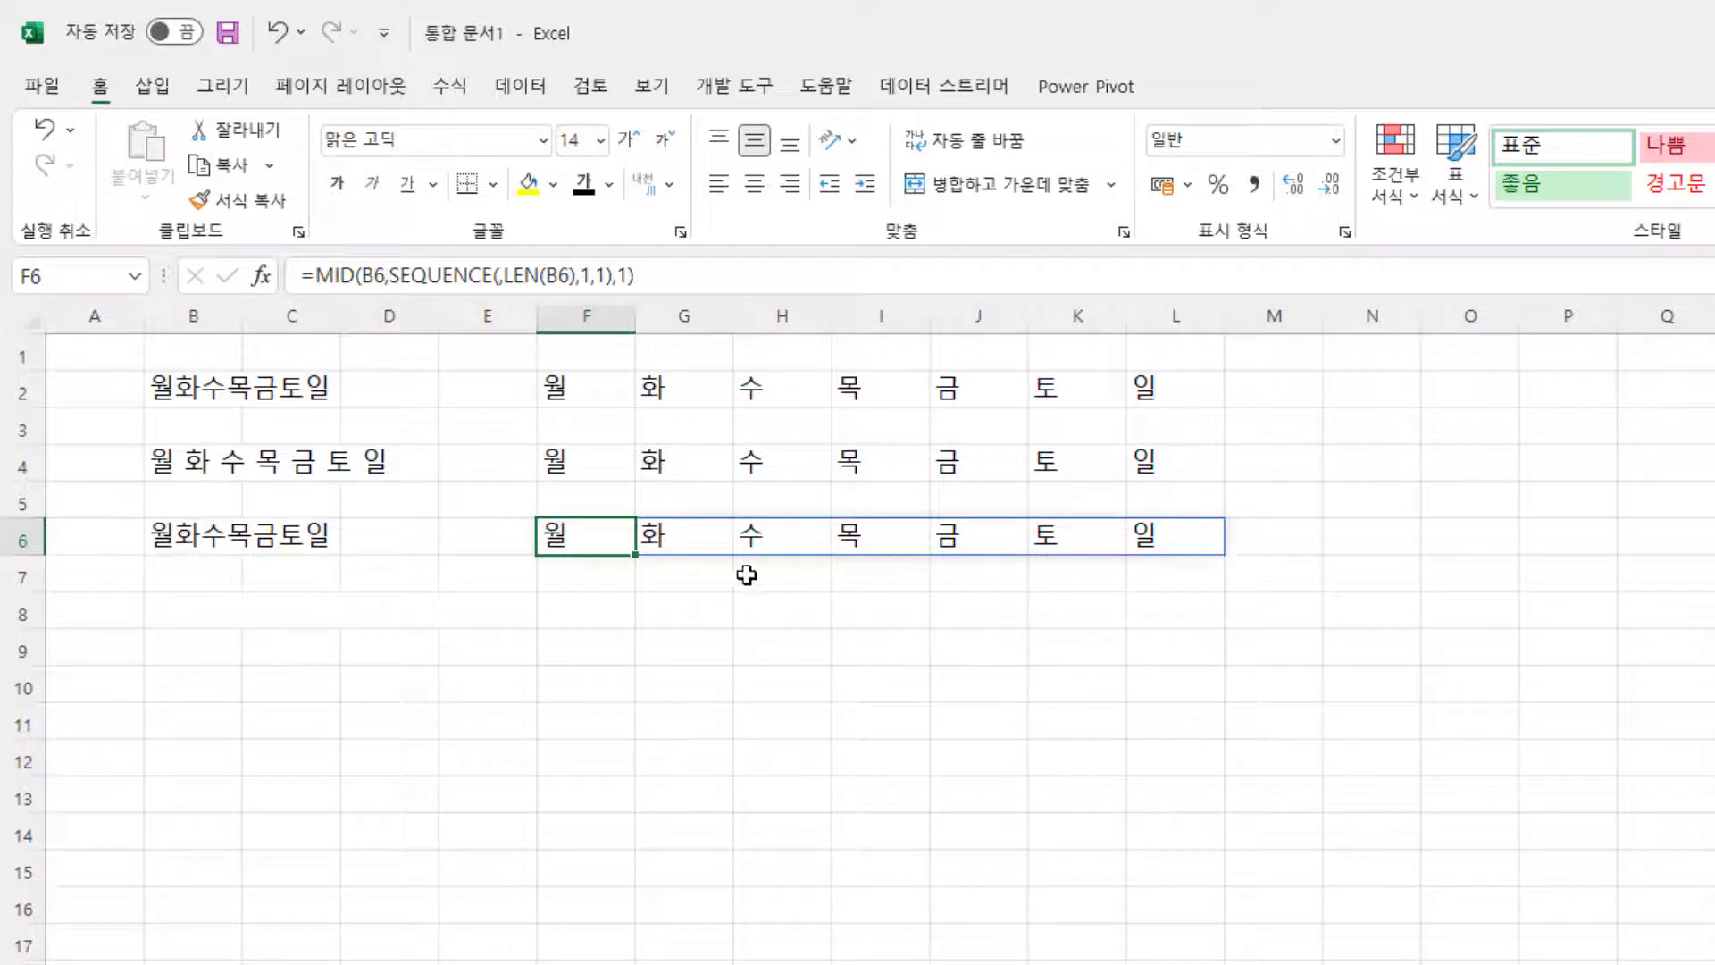
- Examine the spilled formula across cells F6 through L6 and review the arguments of the source formula in F6
click(1158, 537)
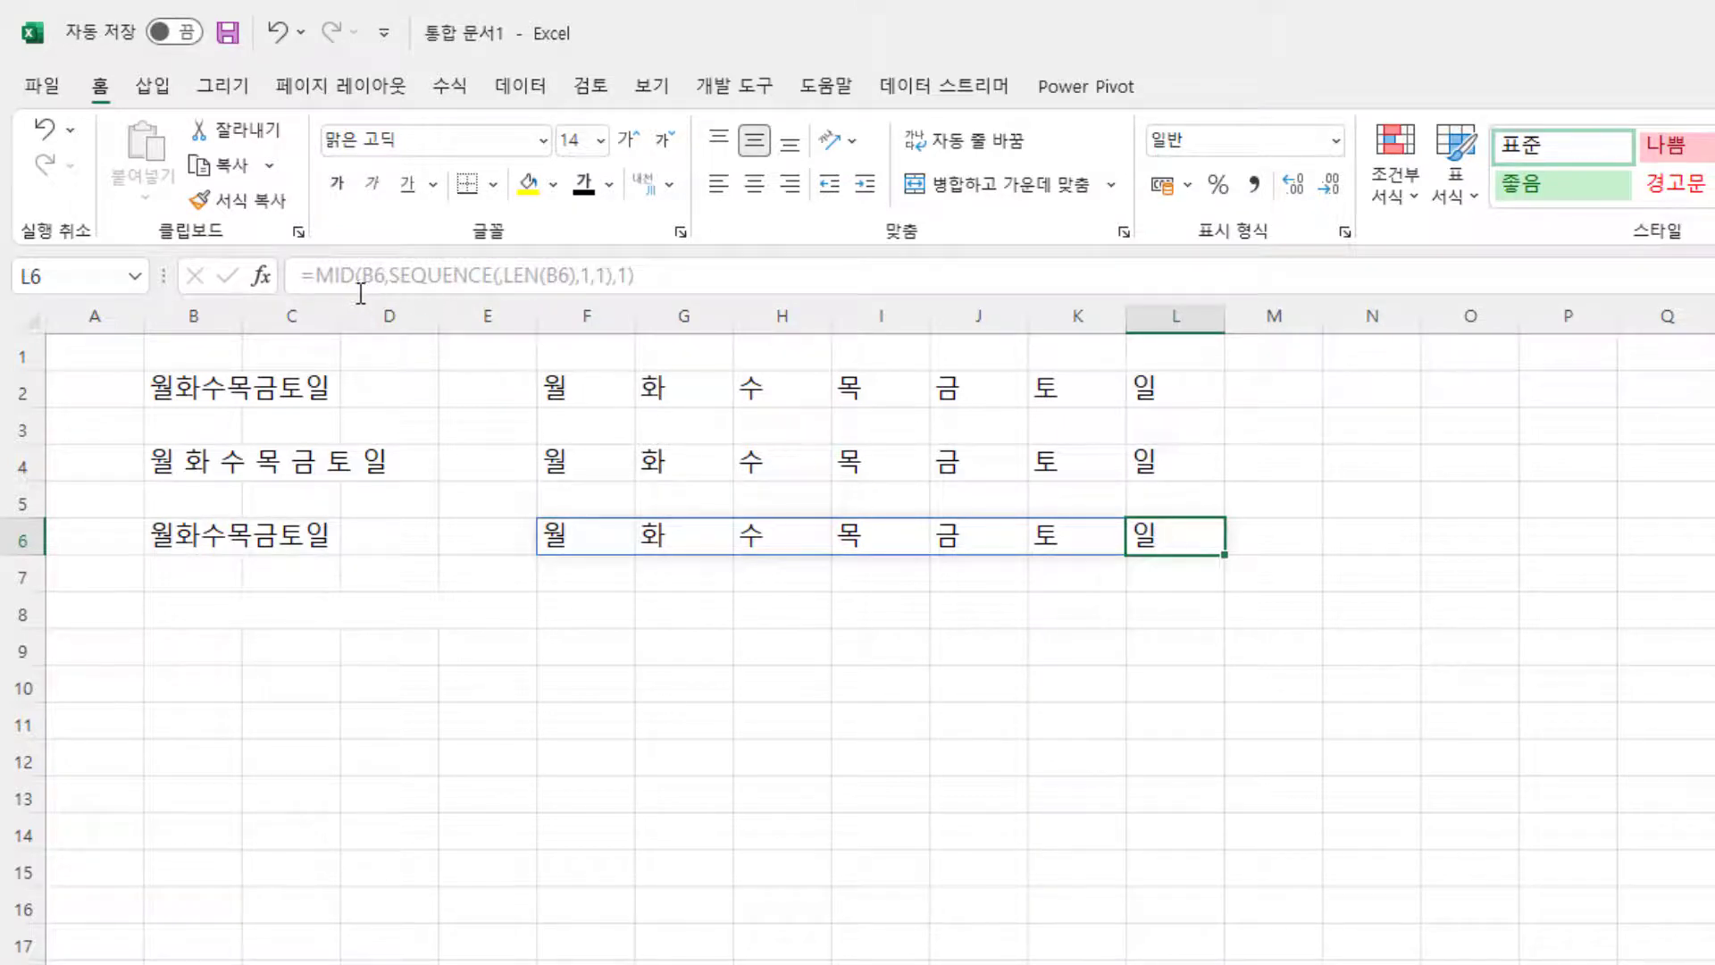
click(920, 532)
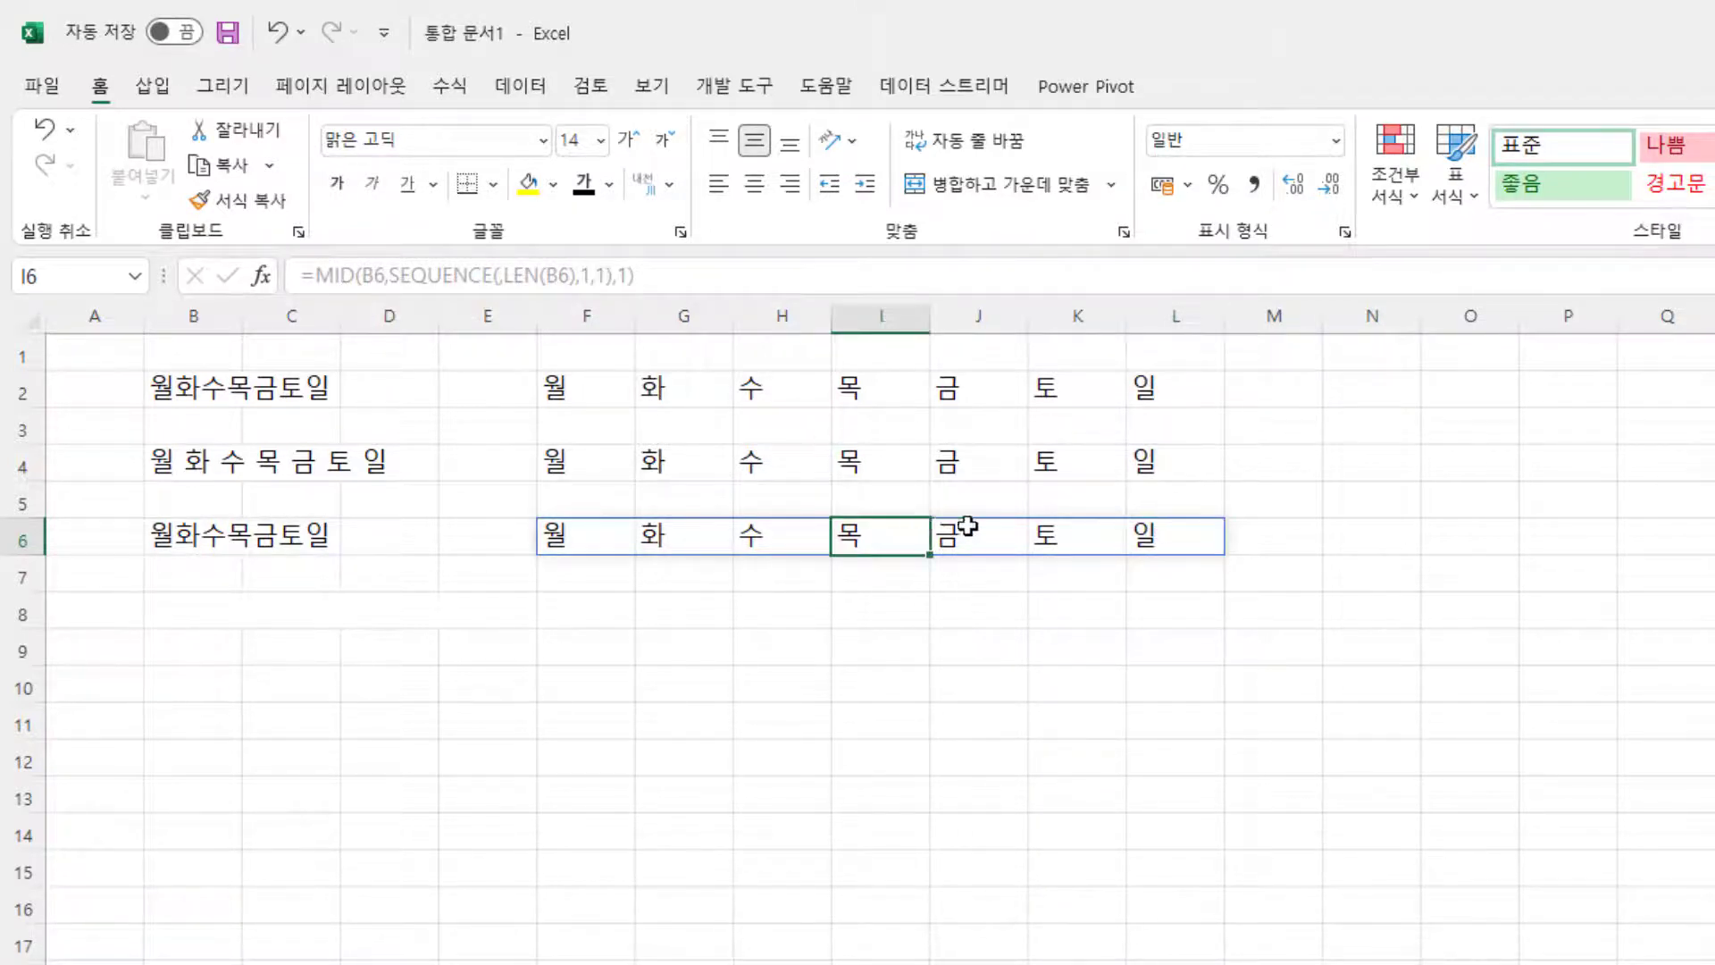
click(973, 532)
click(1050, 536)
click(1149, 536)
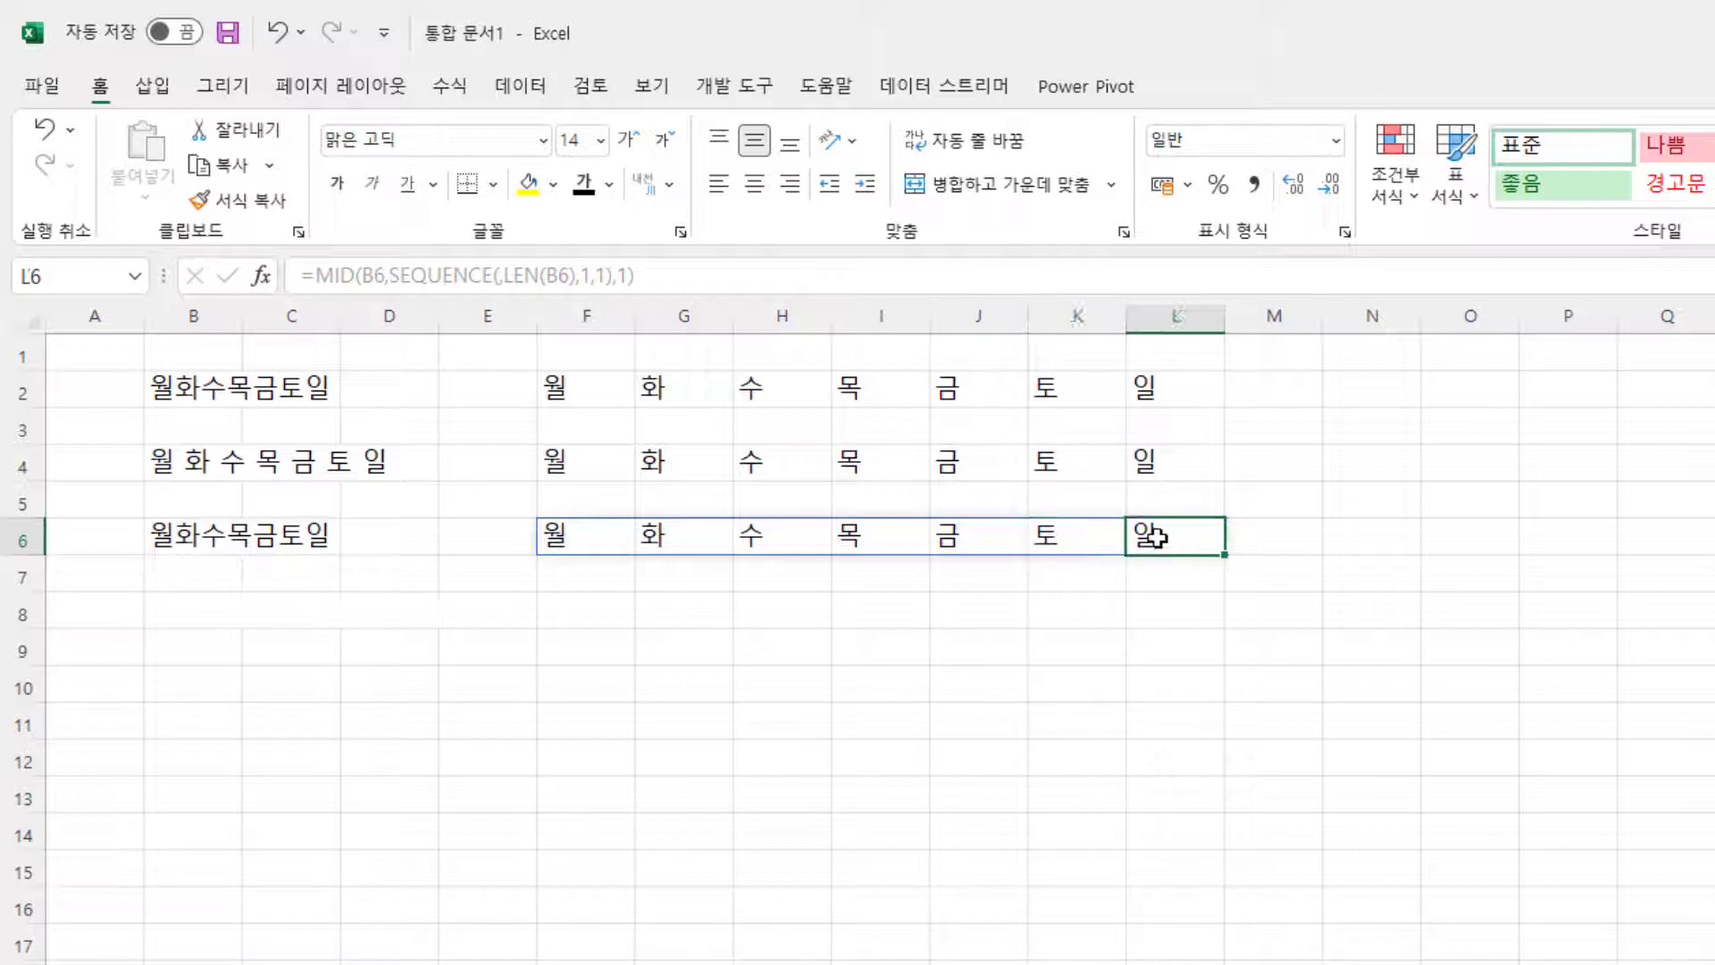
click(586, 538)
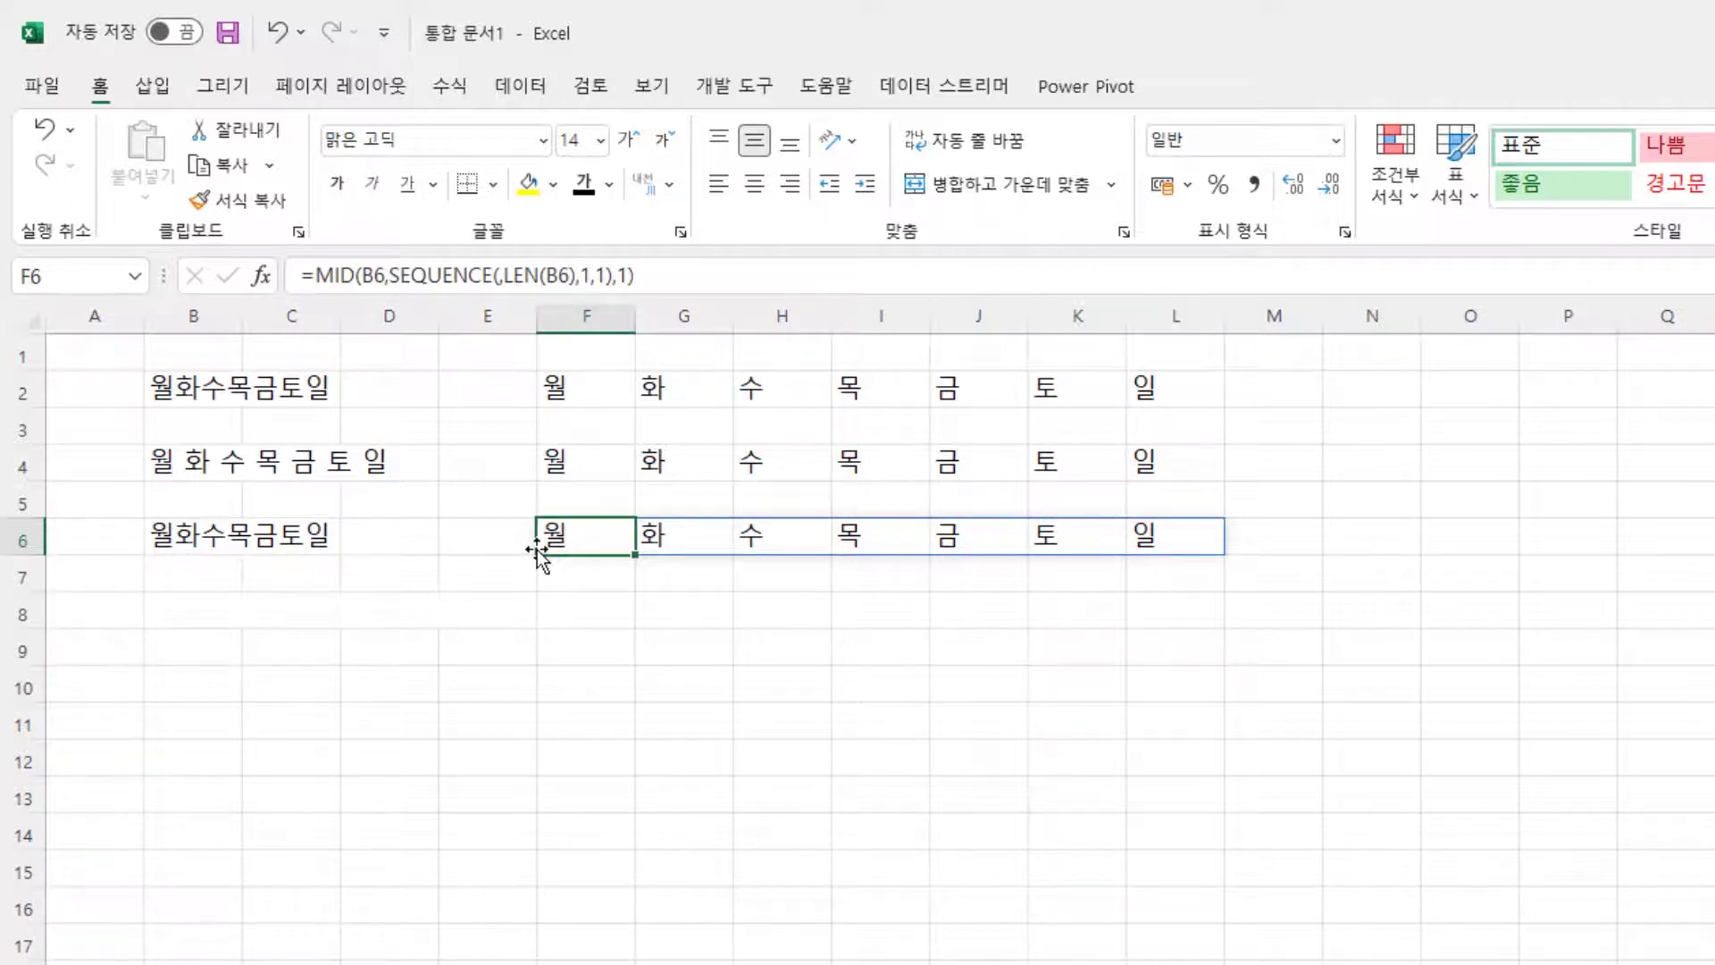
double_click(590, 538)
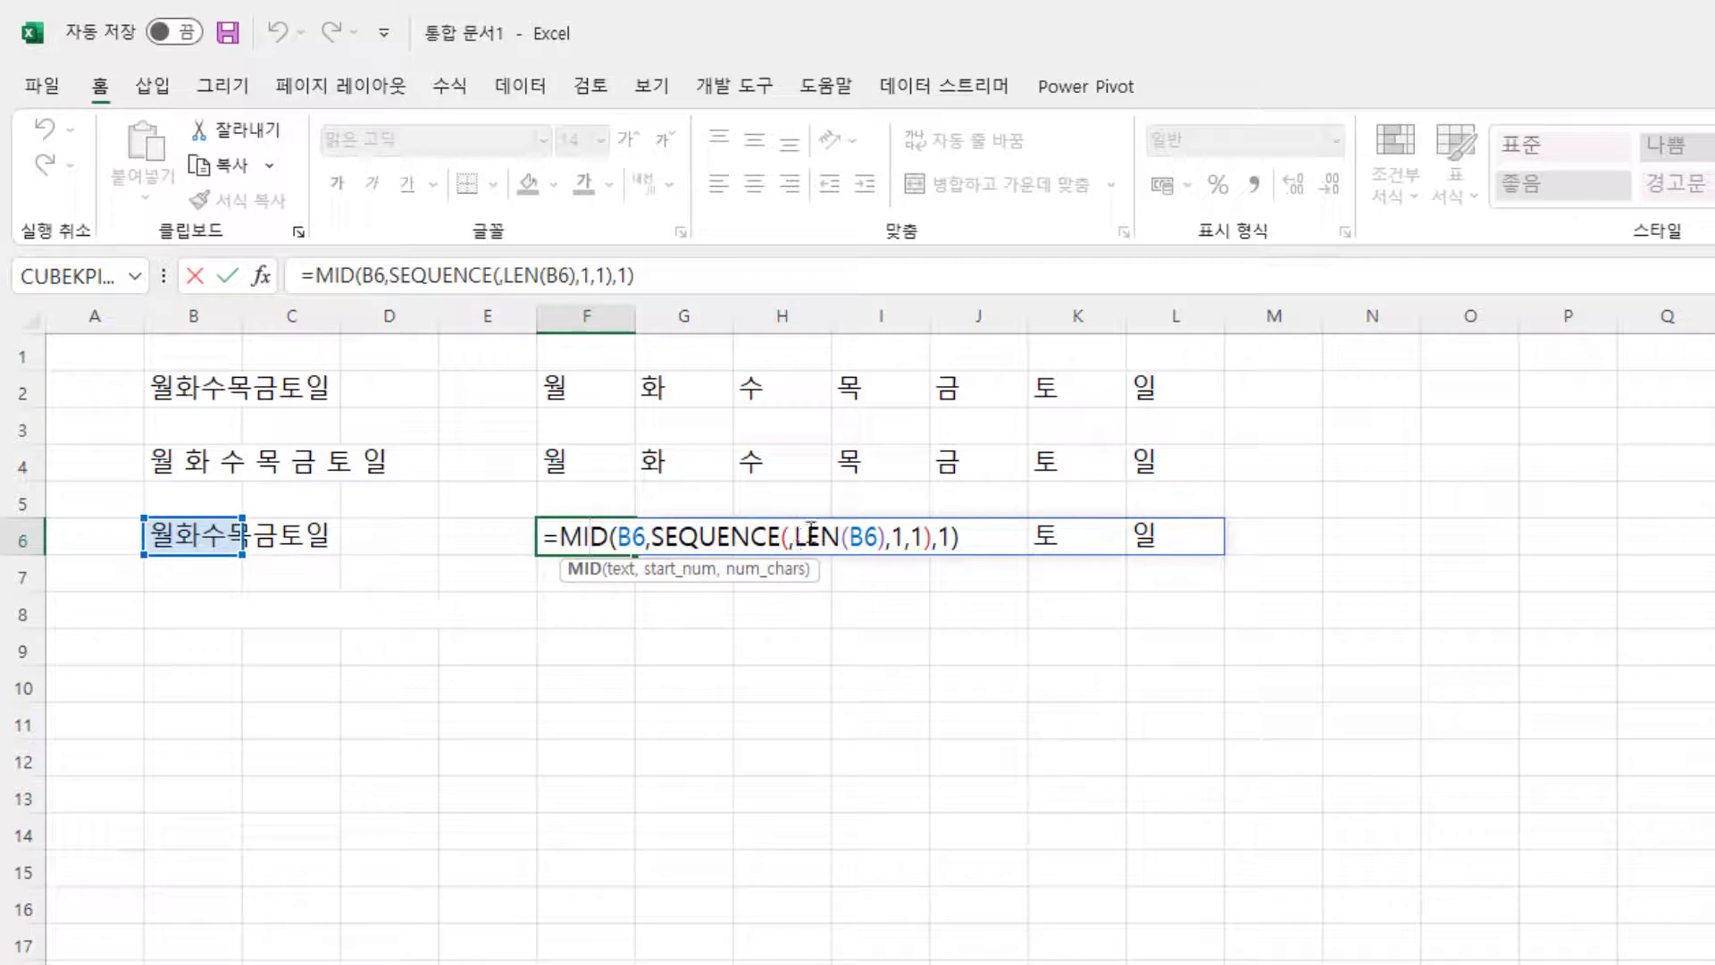
- Begin a MID formula in N6 with B6 as the text and SEQUENCE as the start position
click(1366, 528)
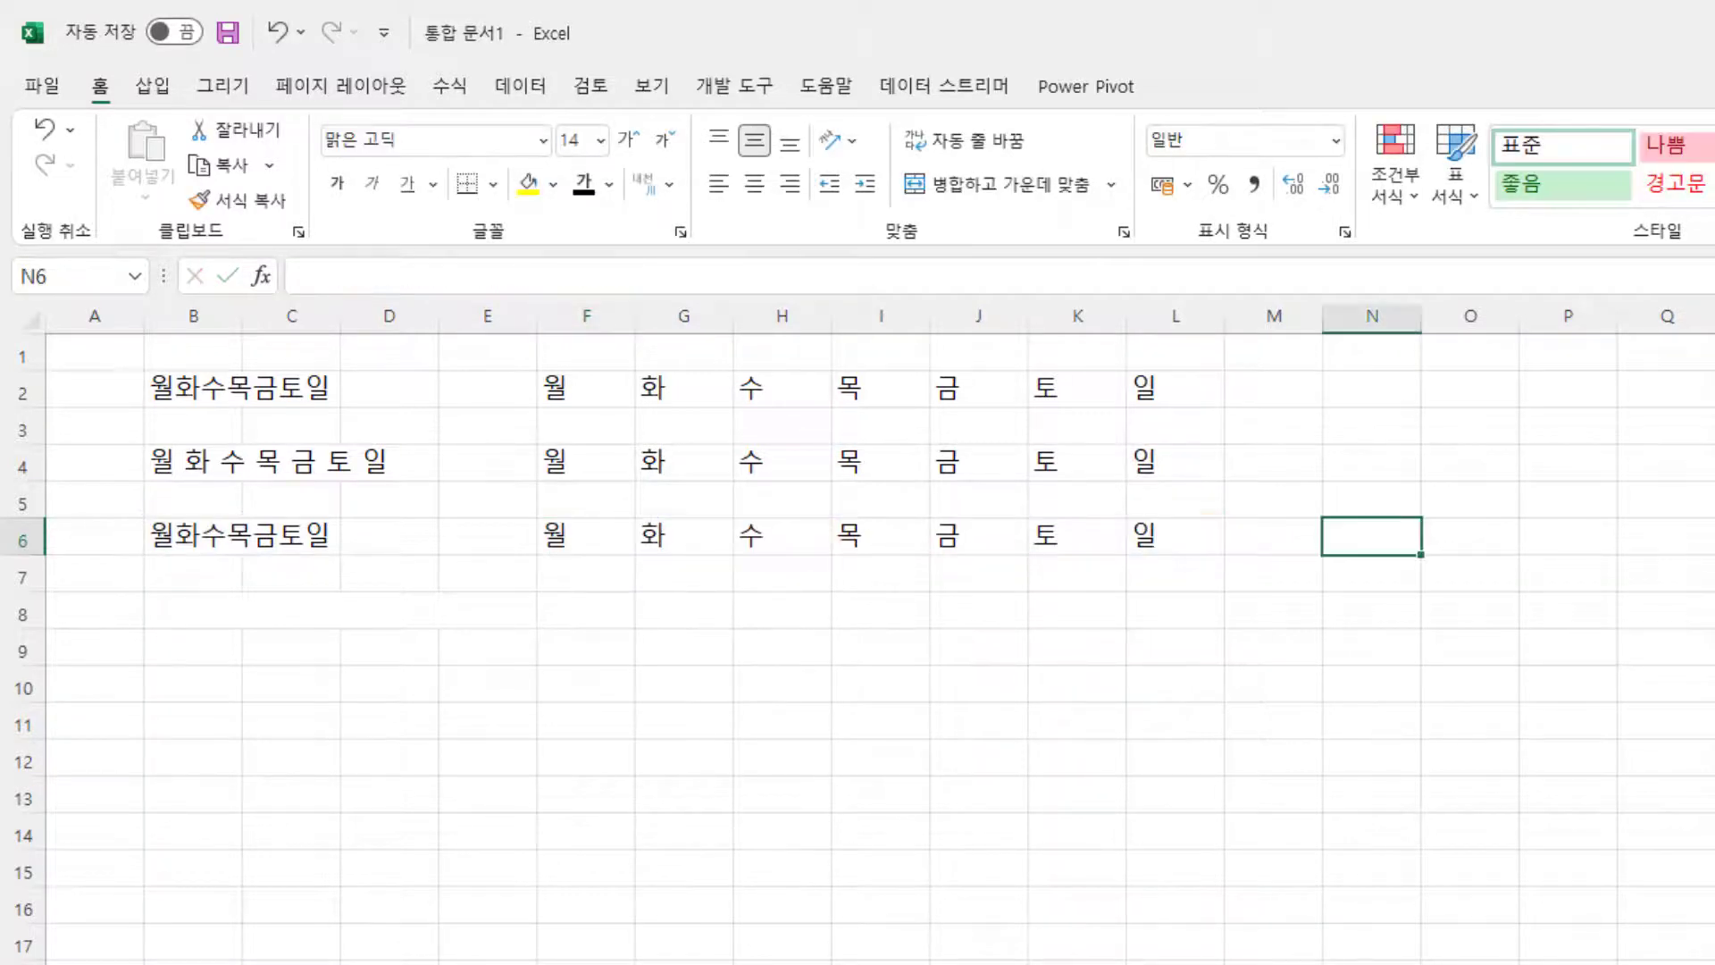
text(=mid()
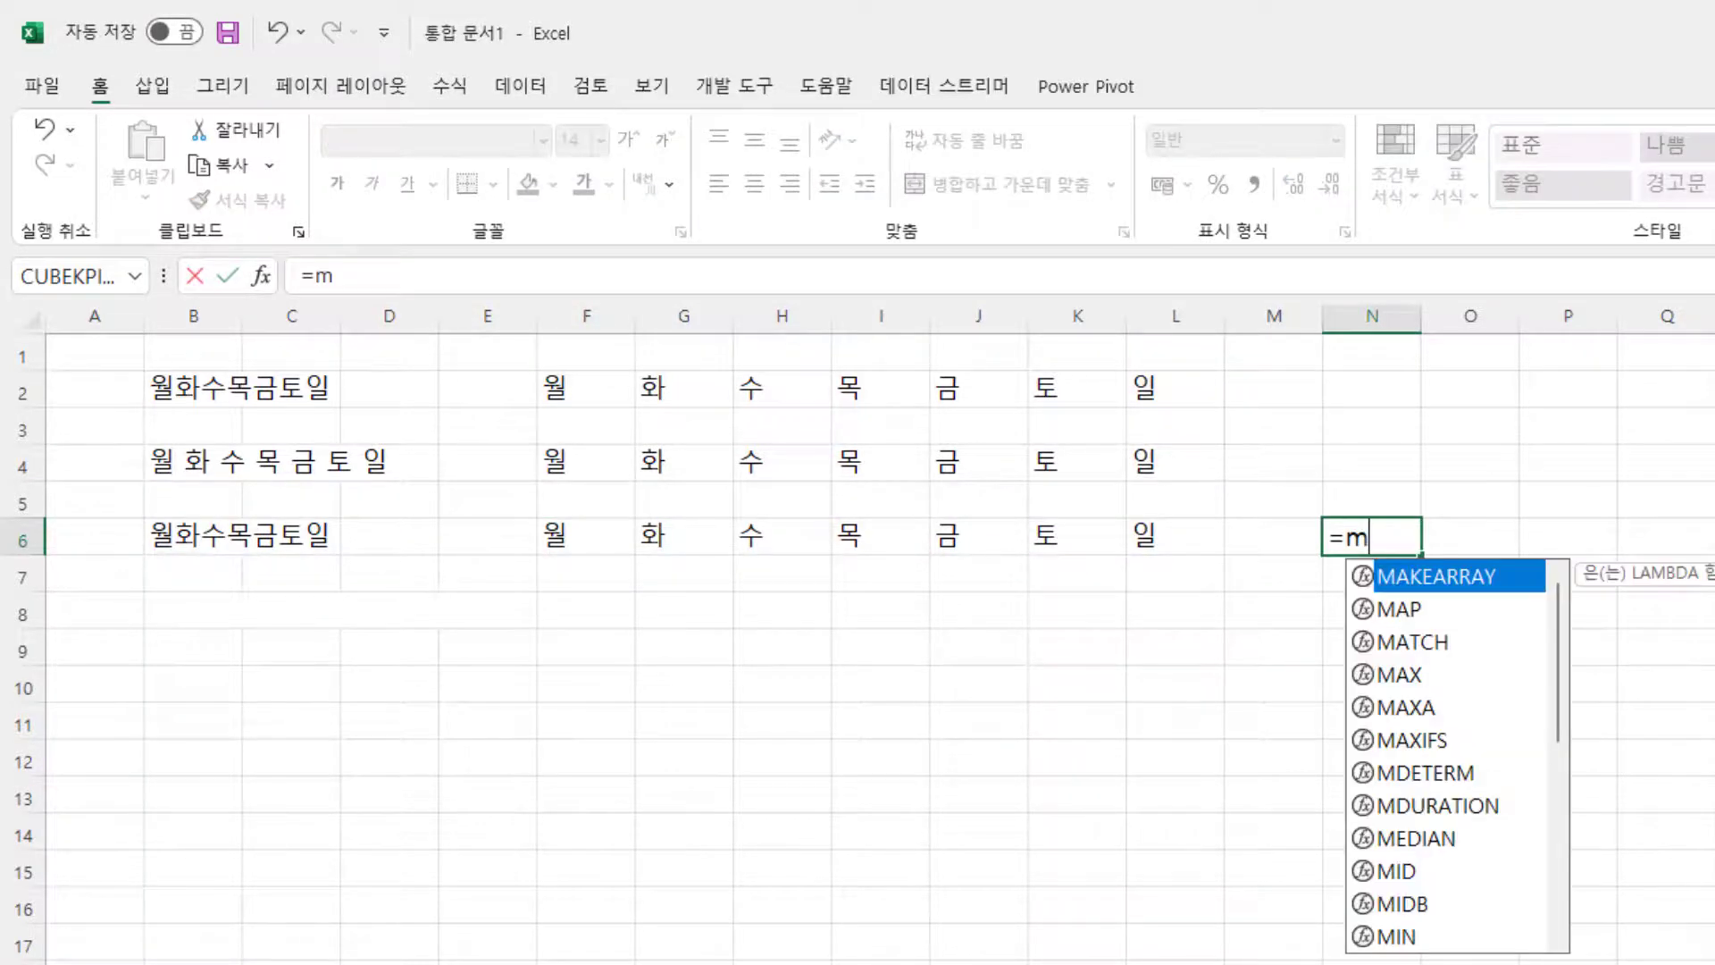
click(221, 535)
text(,)
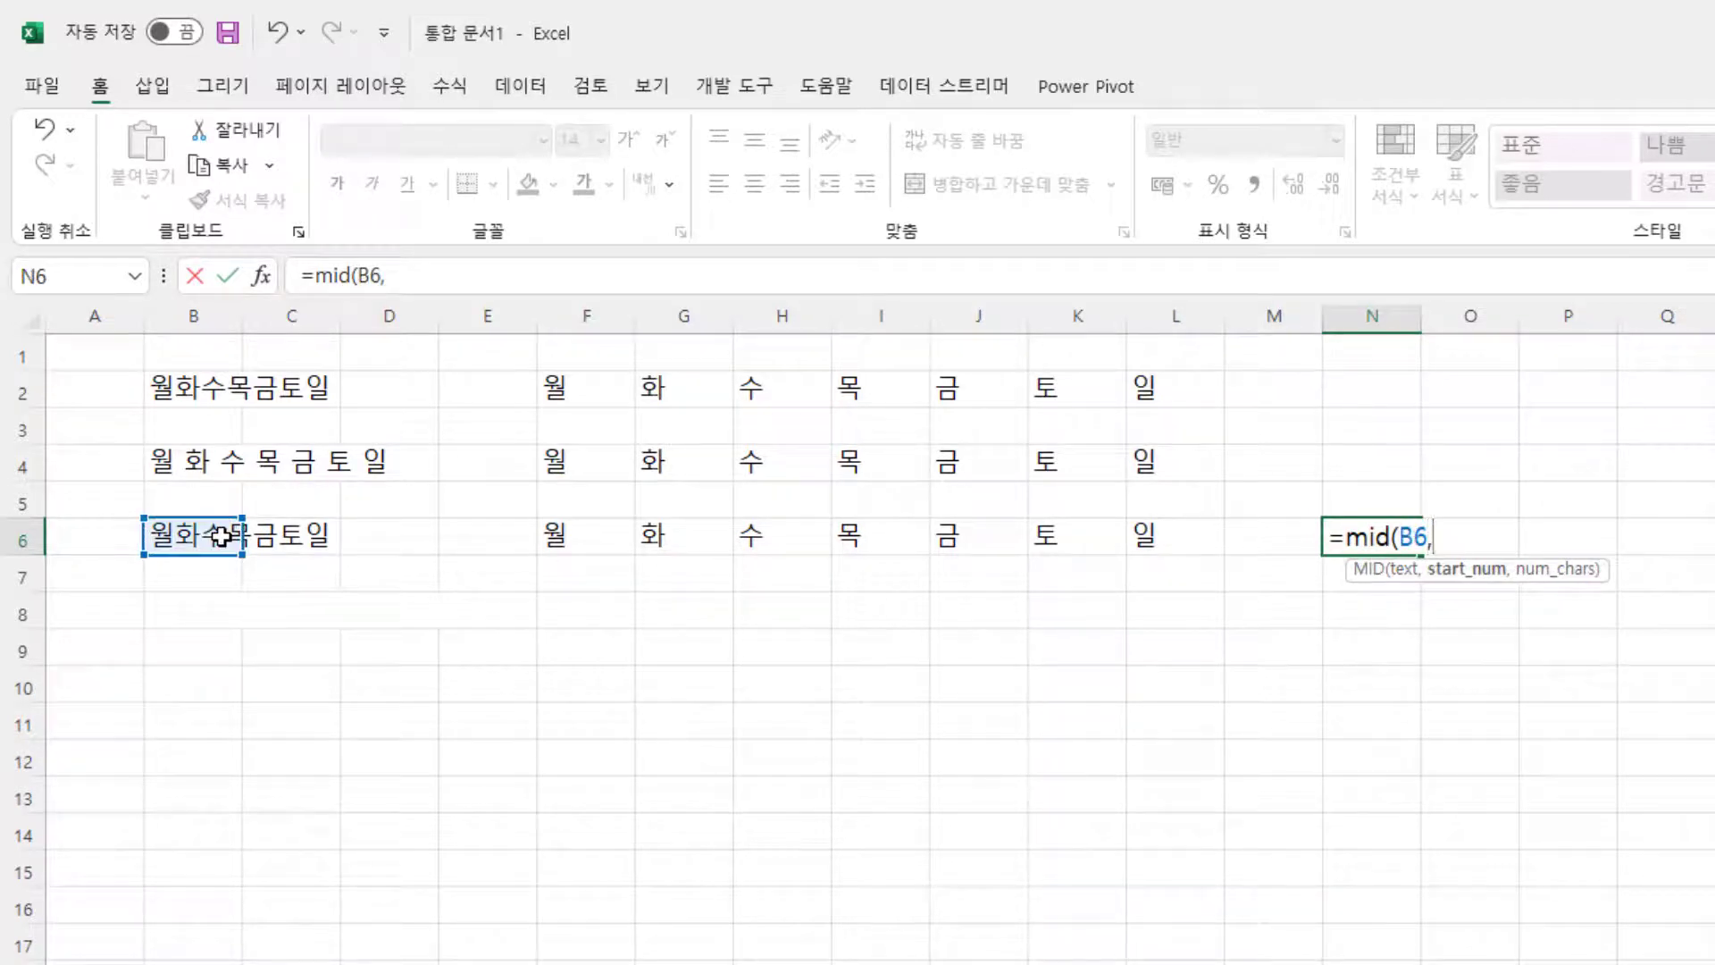
text(seq)
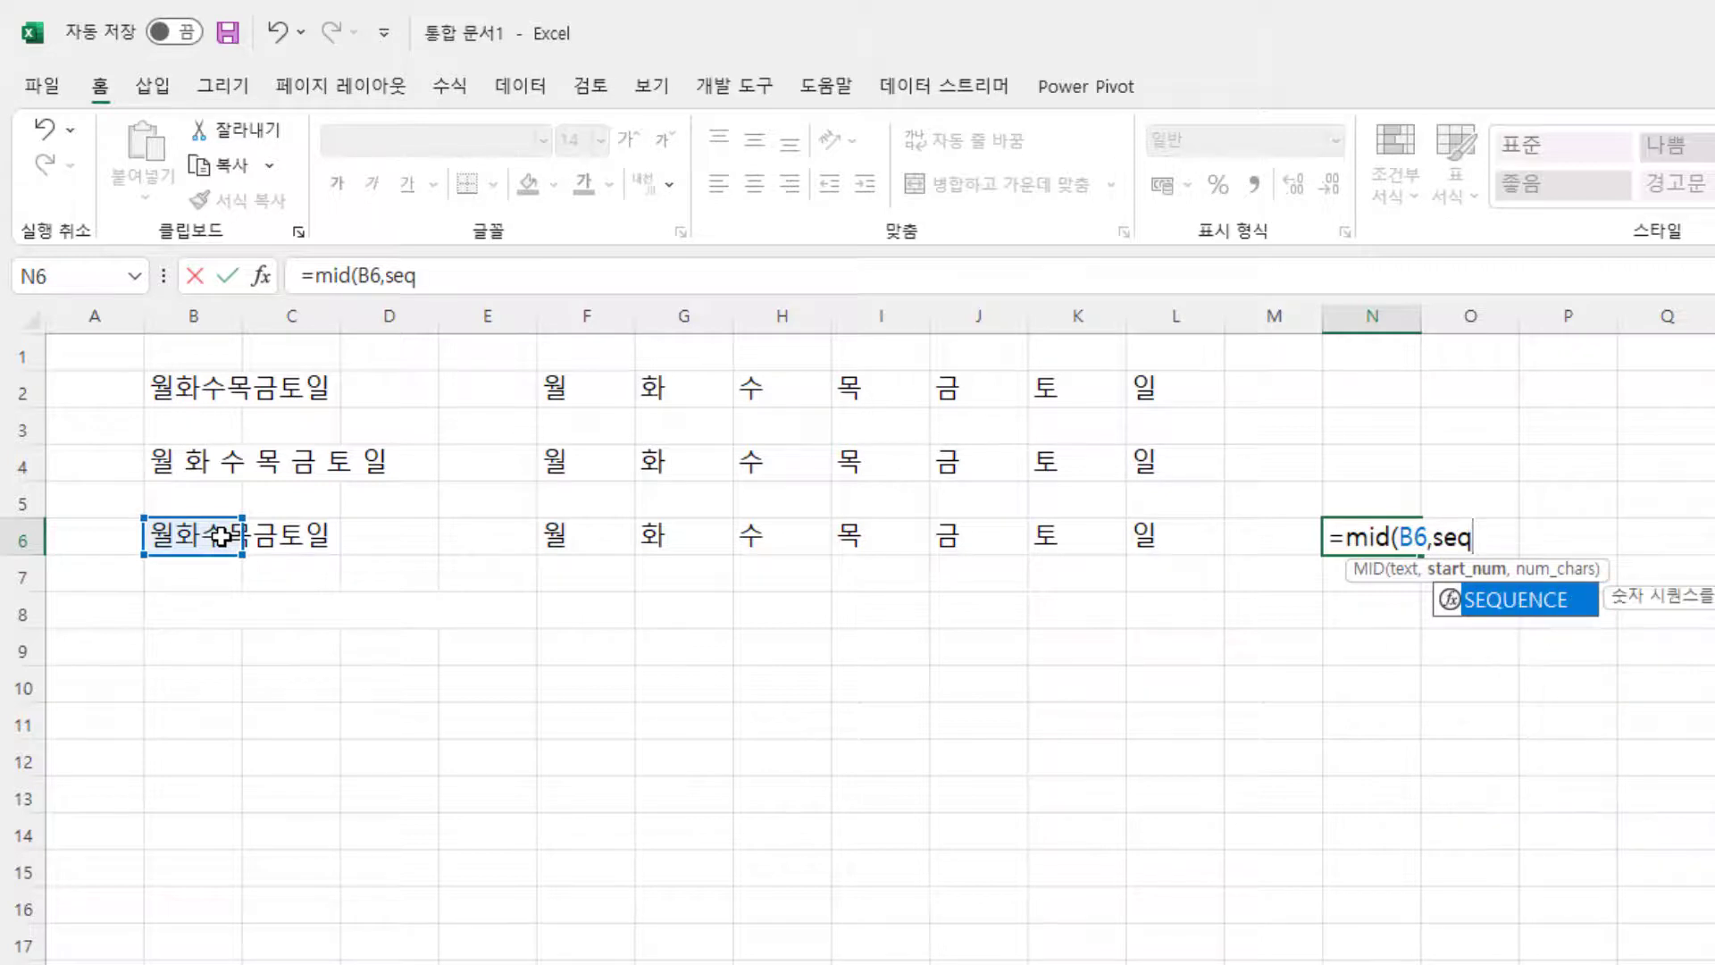
key(Tab)
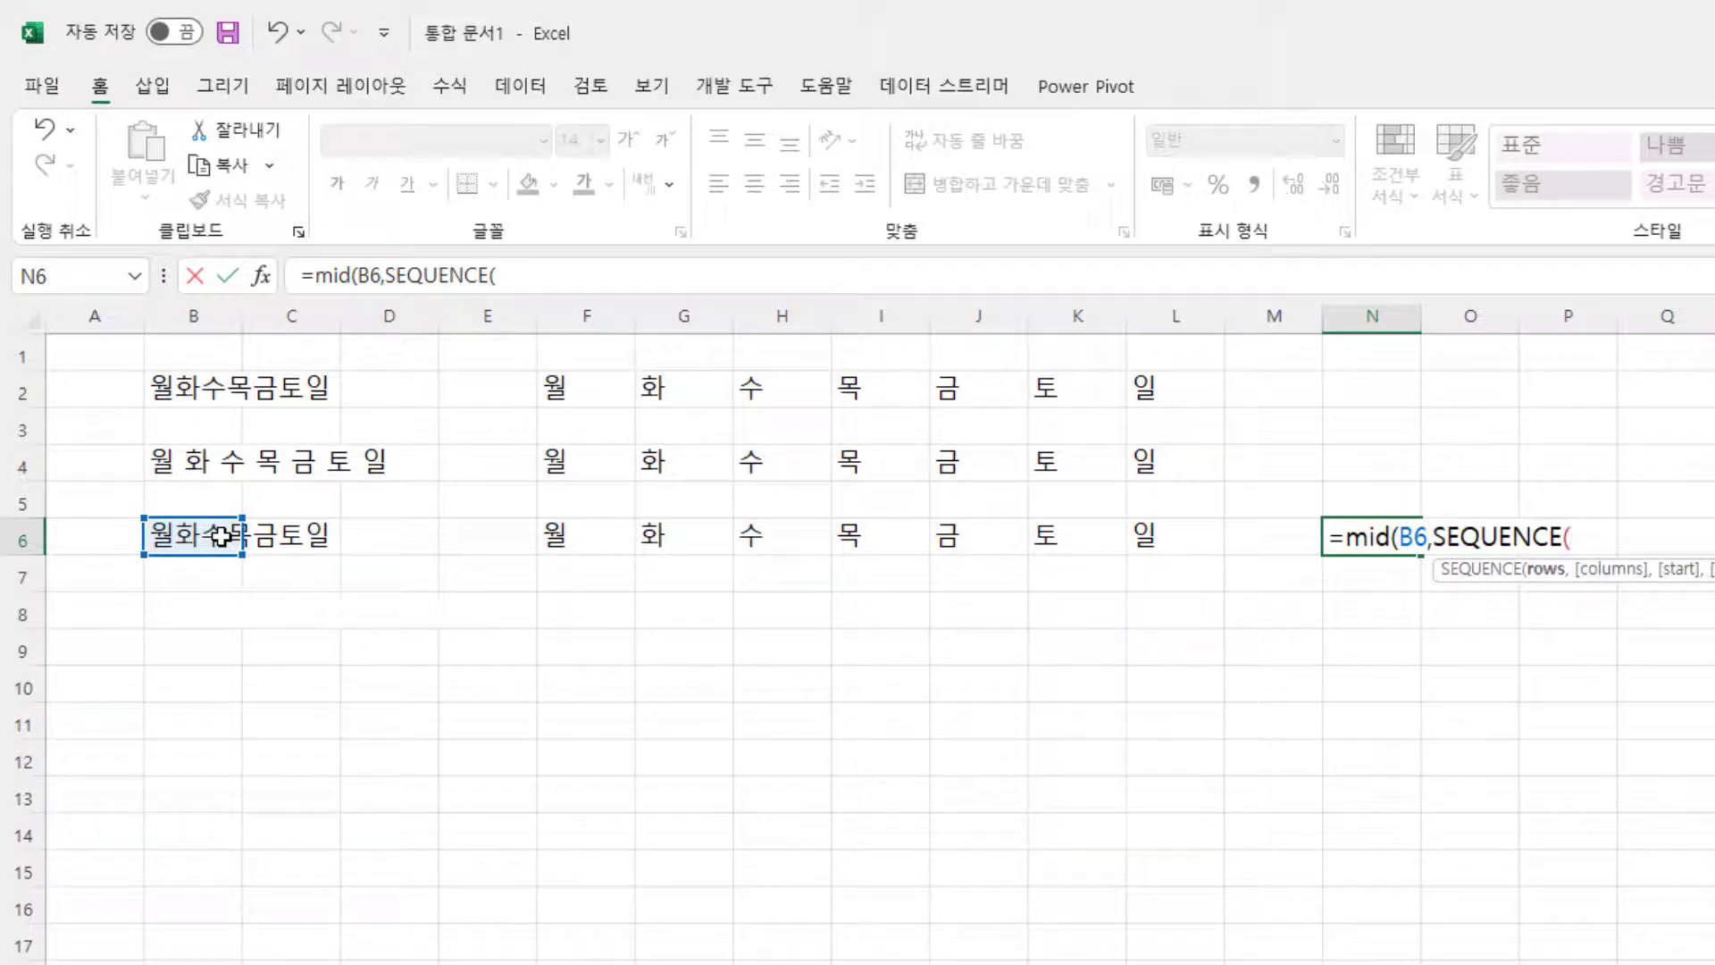
- Set the rows argument of SEQUENCE in the N6 formula to LEN(B6)
text(1,)
key(BackSpace)
key(BackSpace)
text(,)
key(BackSpace)
text(l)
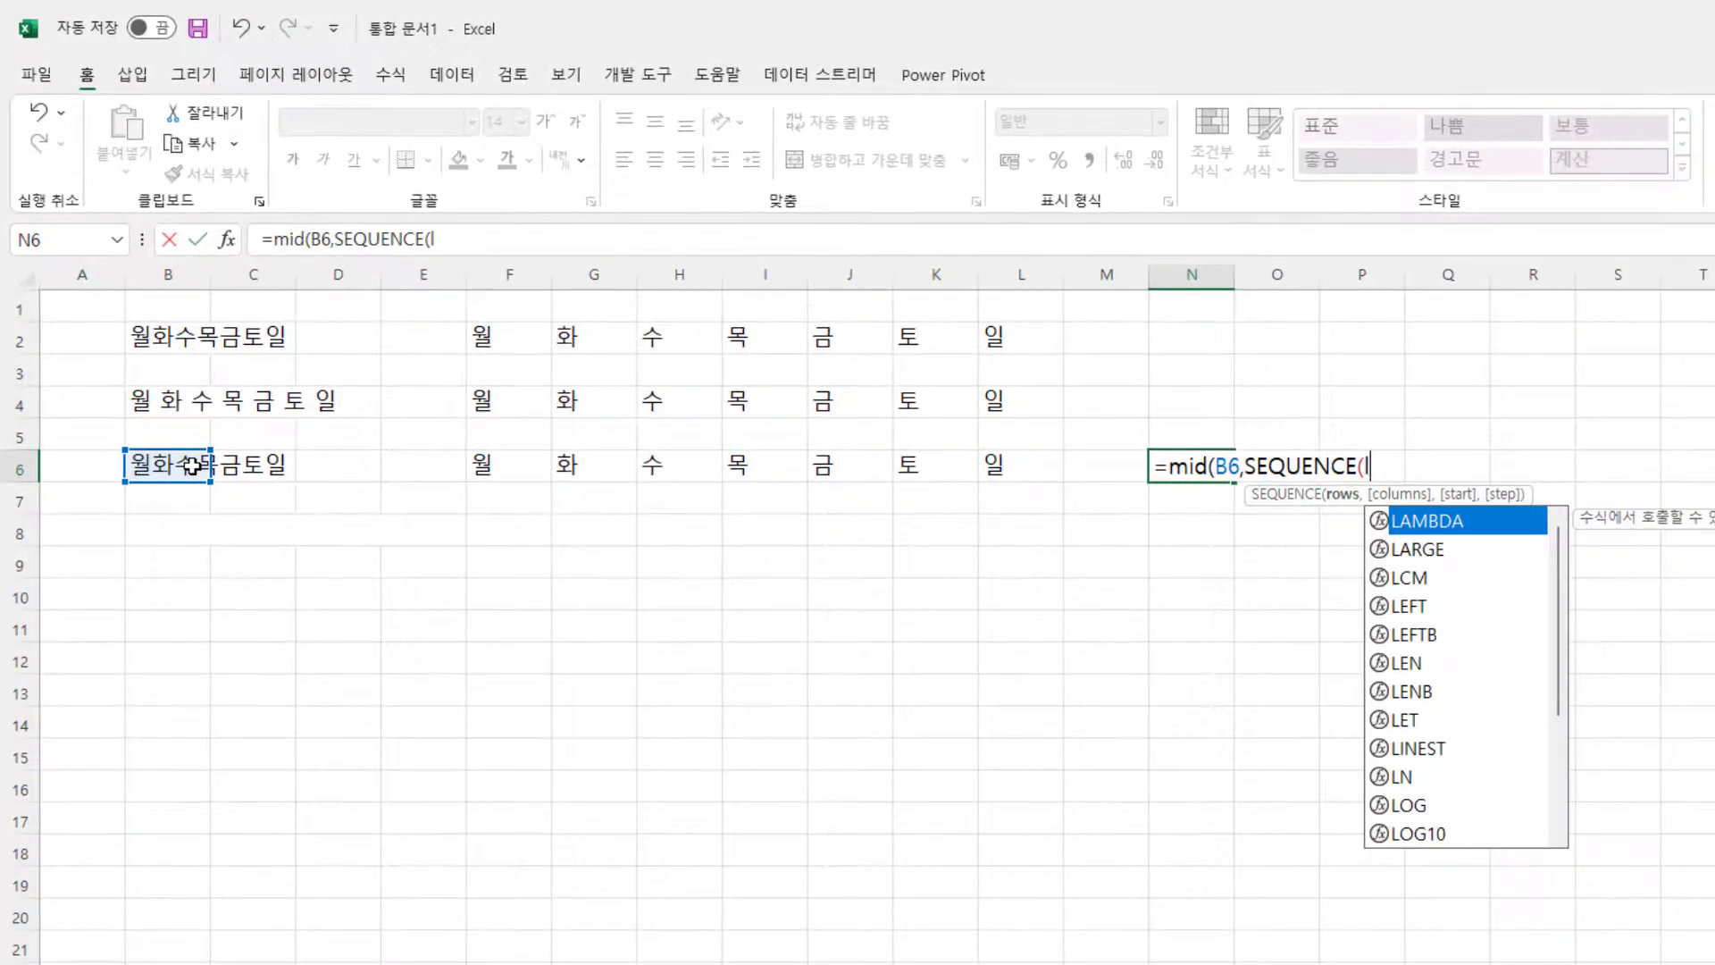
text(en()
key(Left)
key(Left)
key(Left)
key(Left)
key(Left)
key(Left)
key(Left)
key(Left)
key(Left)
key(Left)
key(Left)
key(Left)
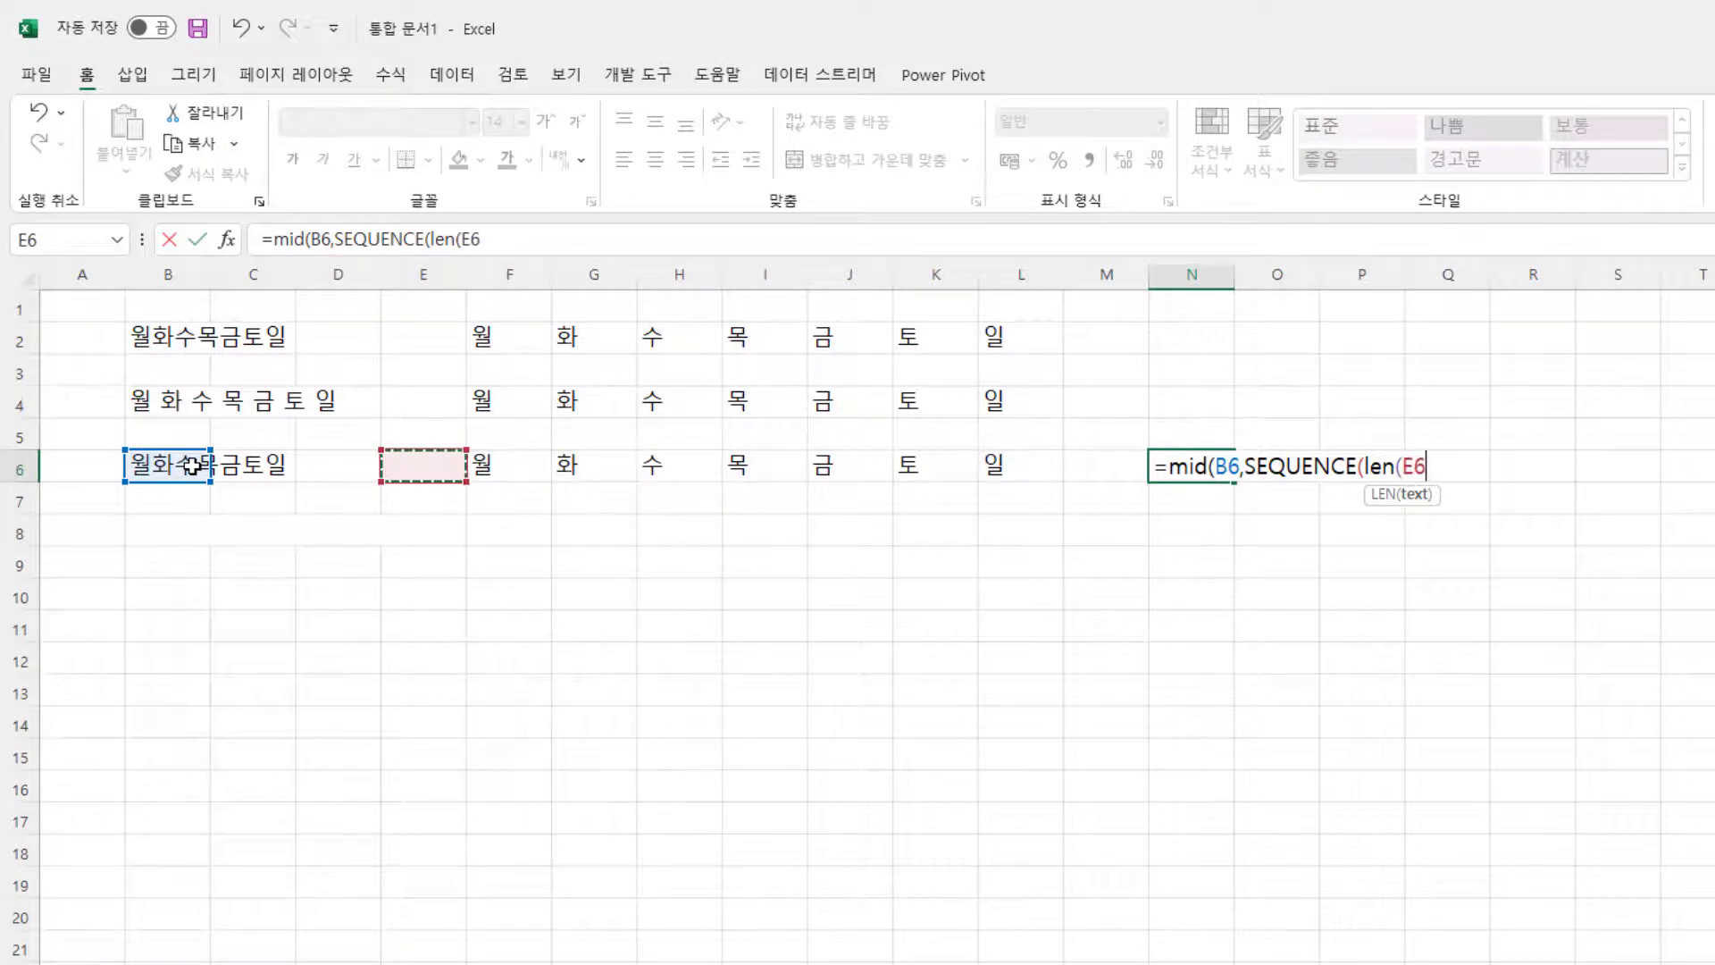
text(),)
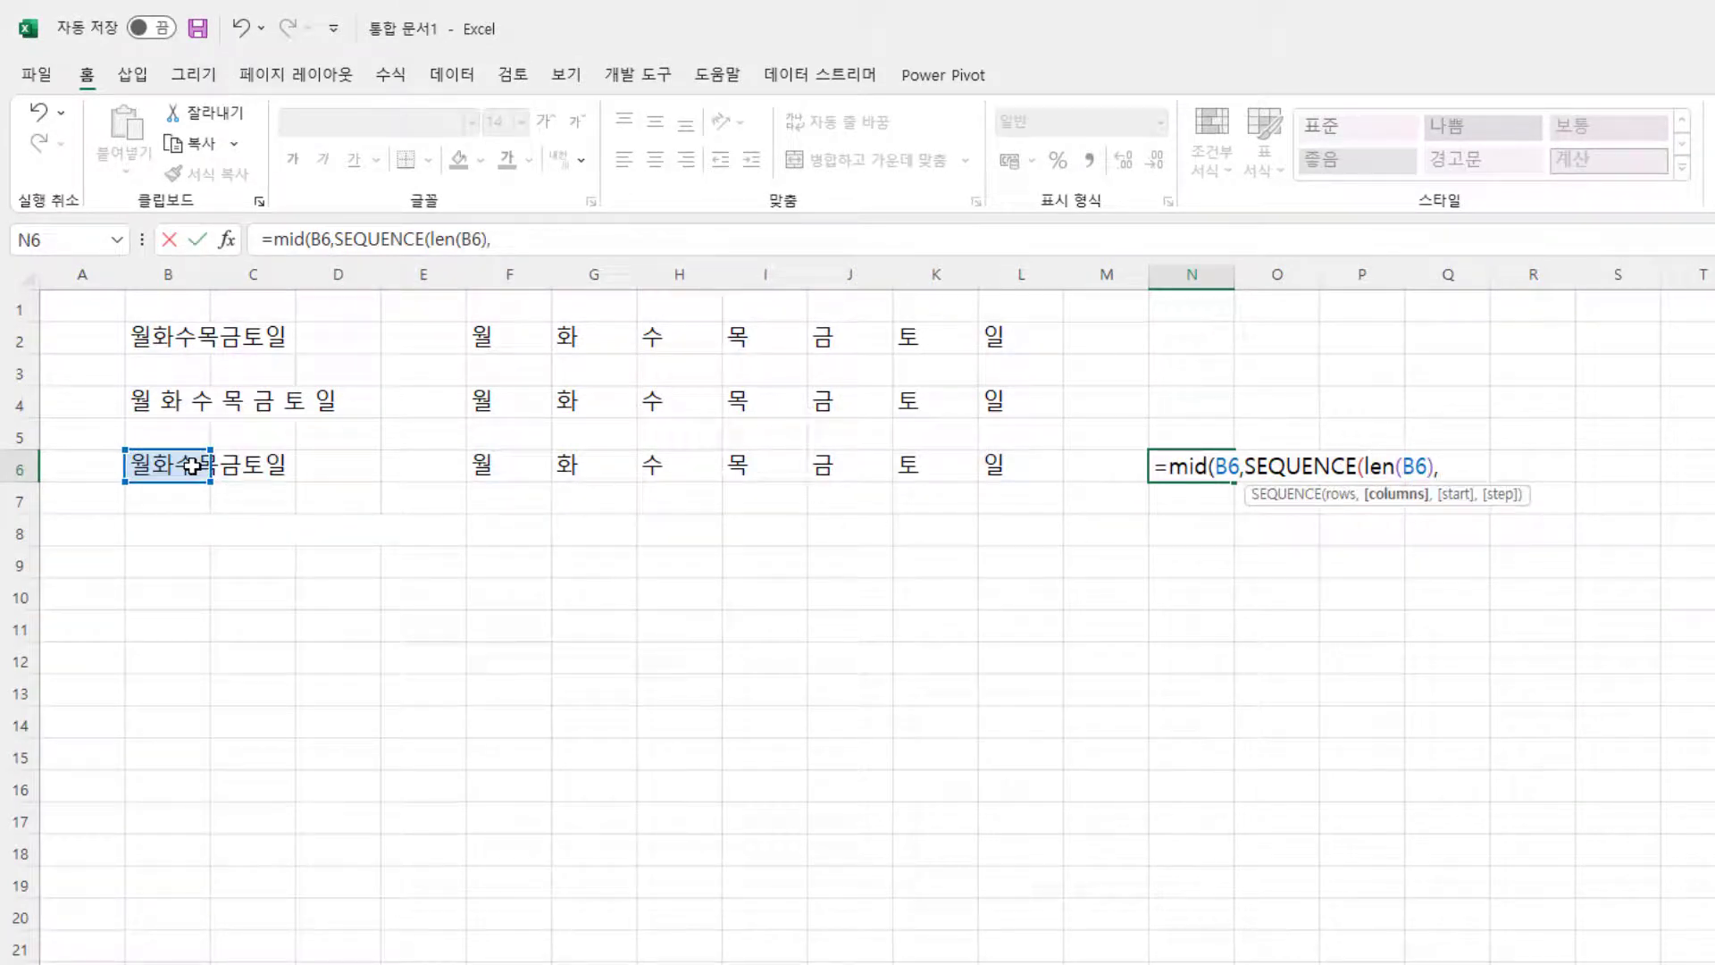
- Complete the N6 formula with 1 column, start 1, step 1 and one character, entering =MID(B6,SEQUENCE(LEN(B6),1,1,1),1)
text(1)
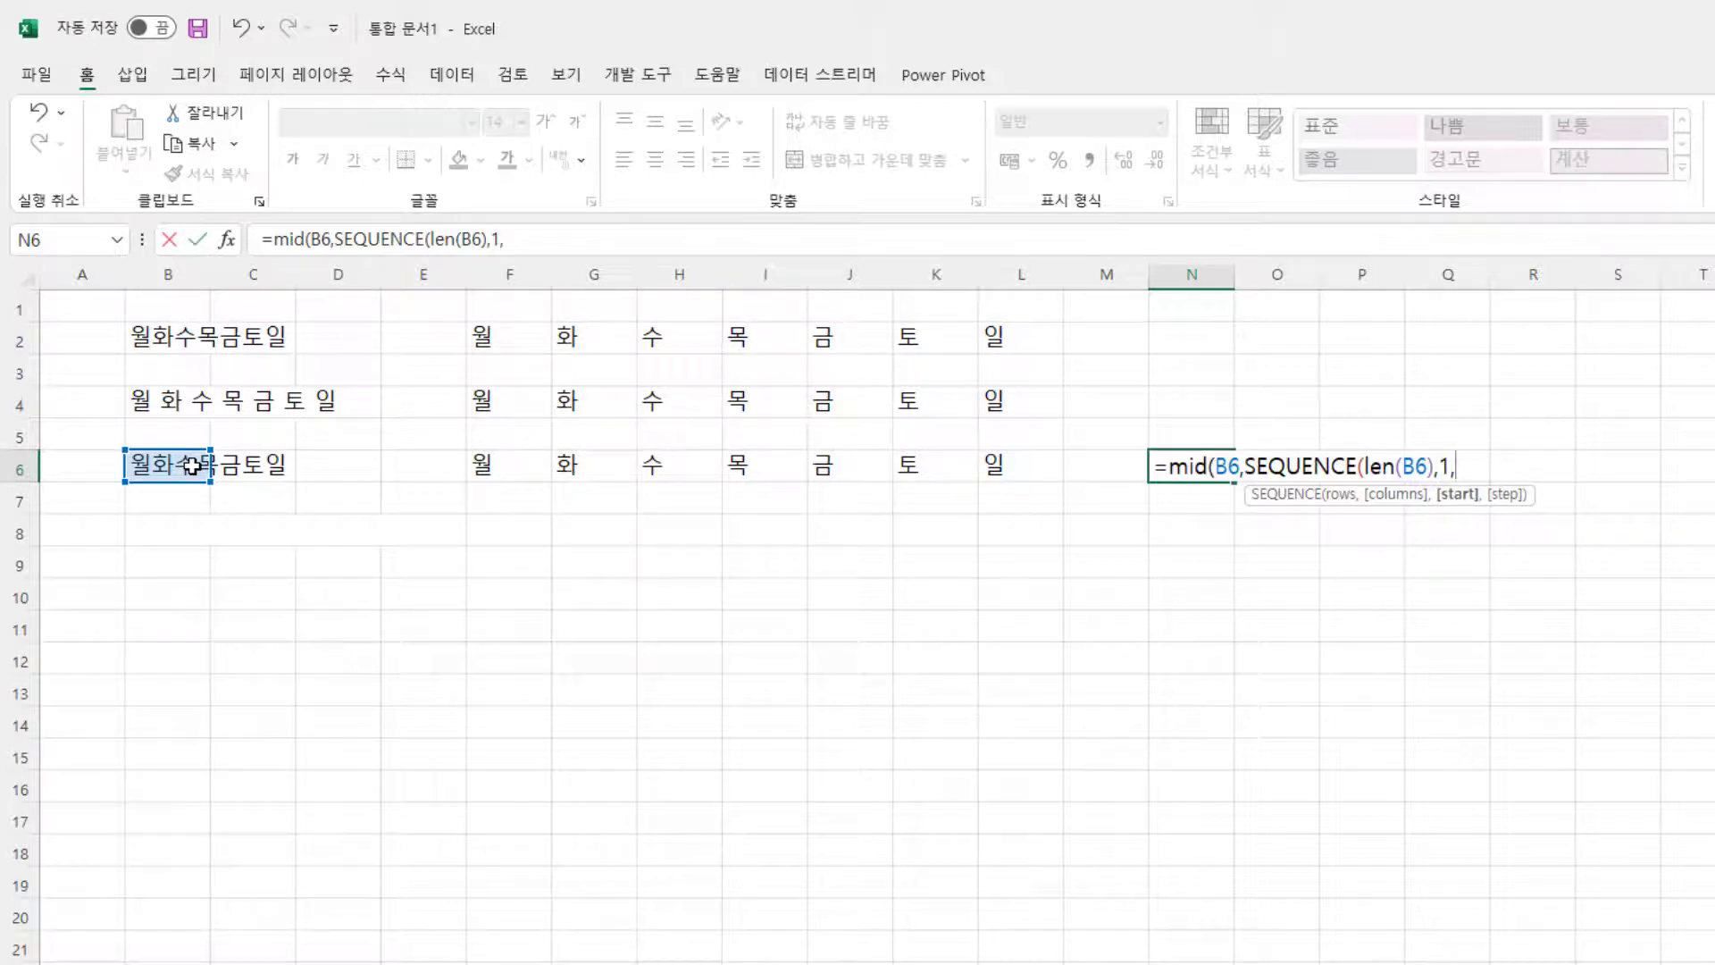
text(,1,1)
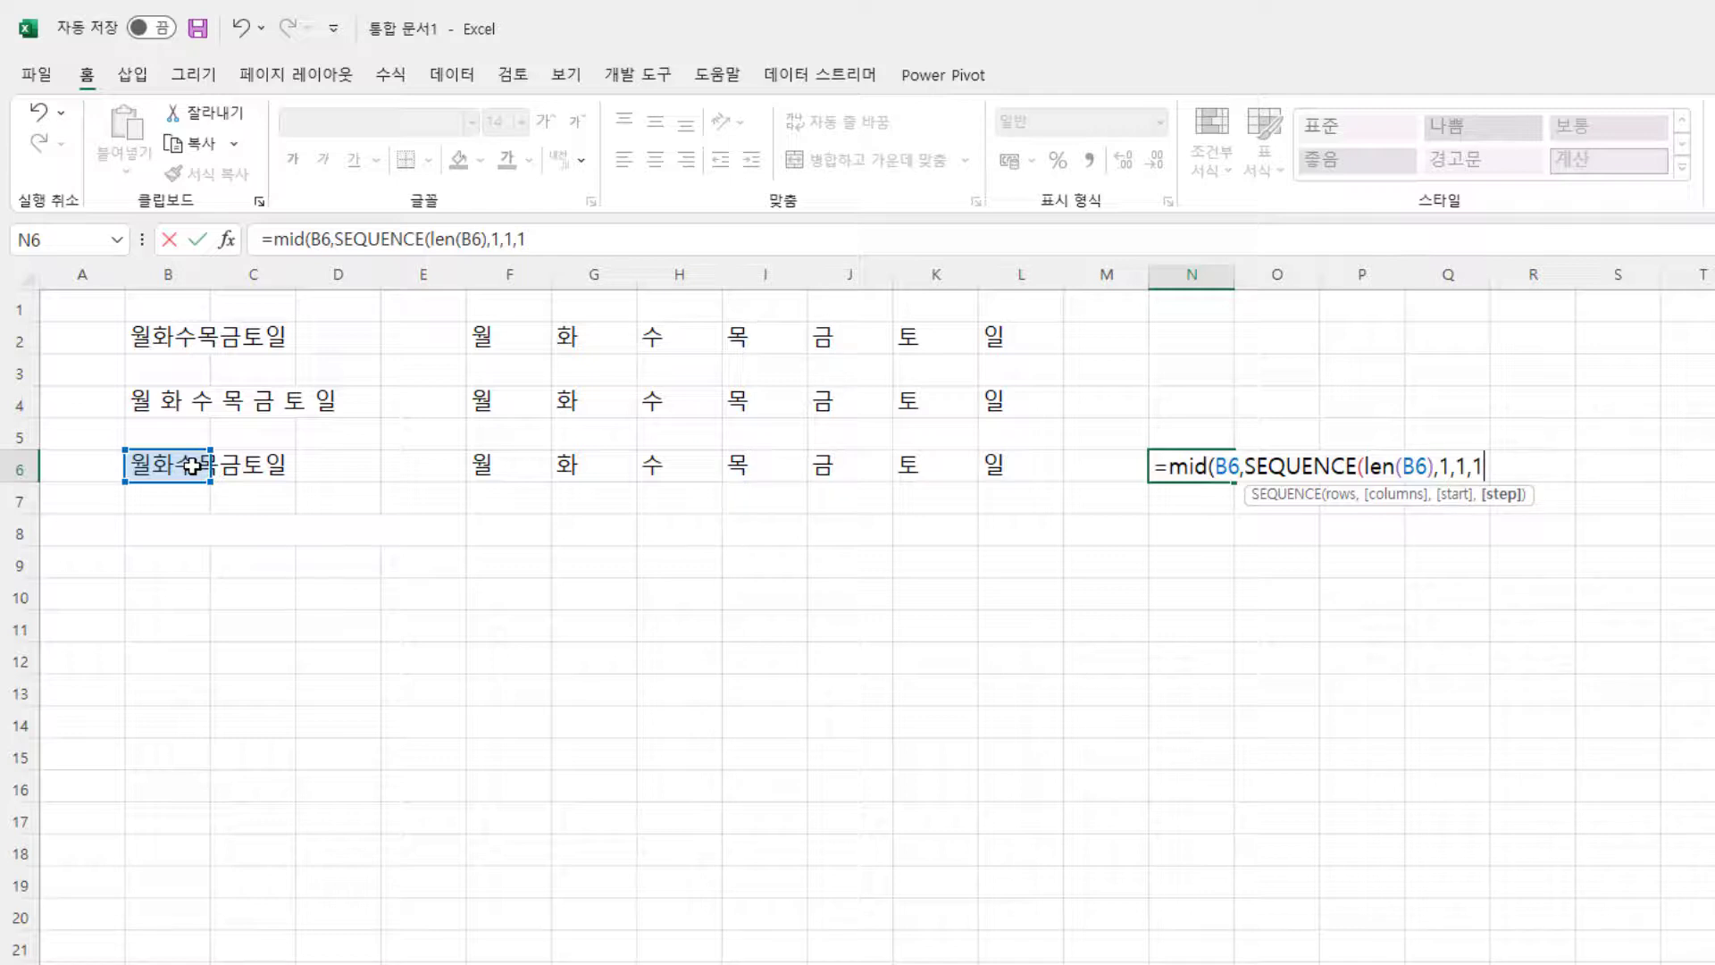
text())
key(Return)
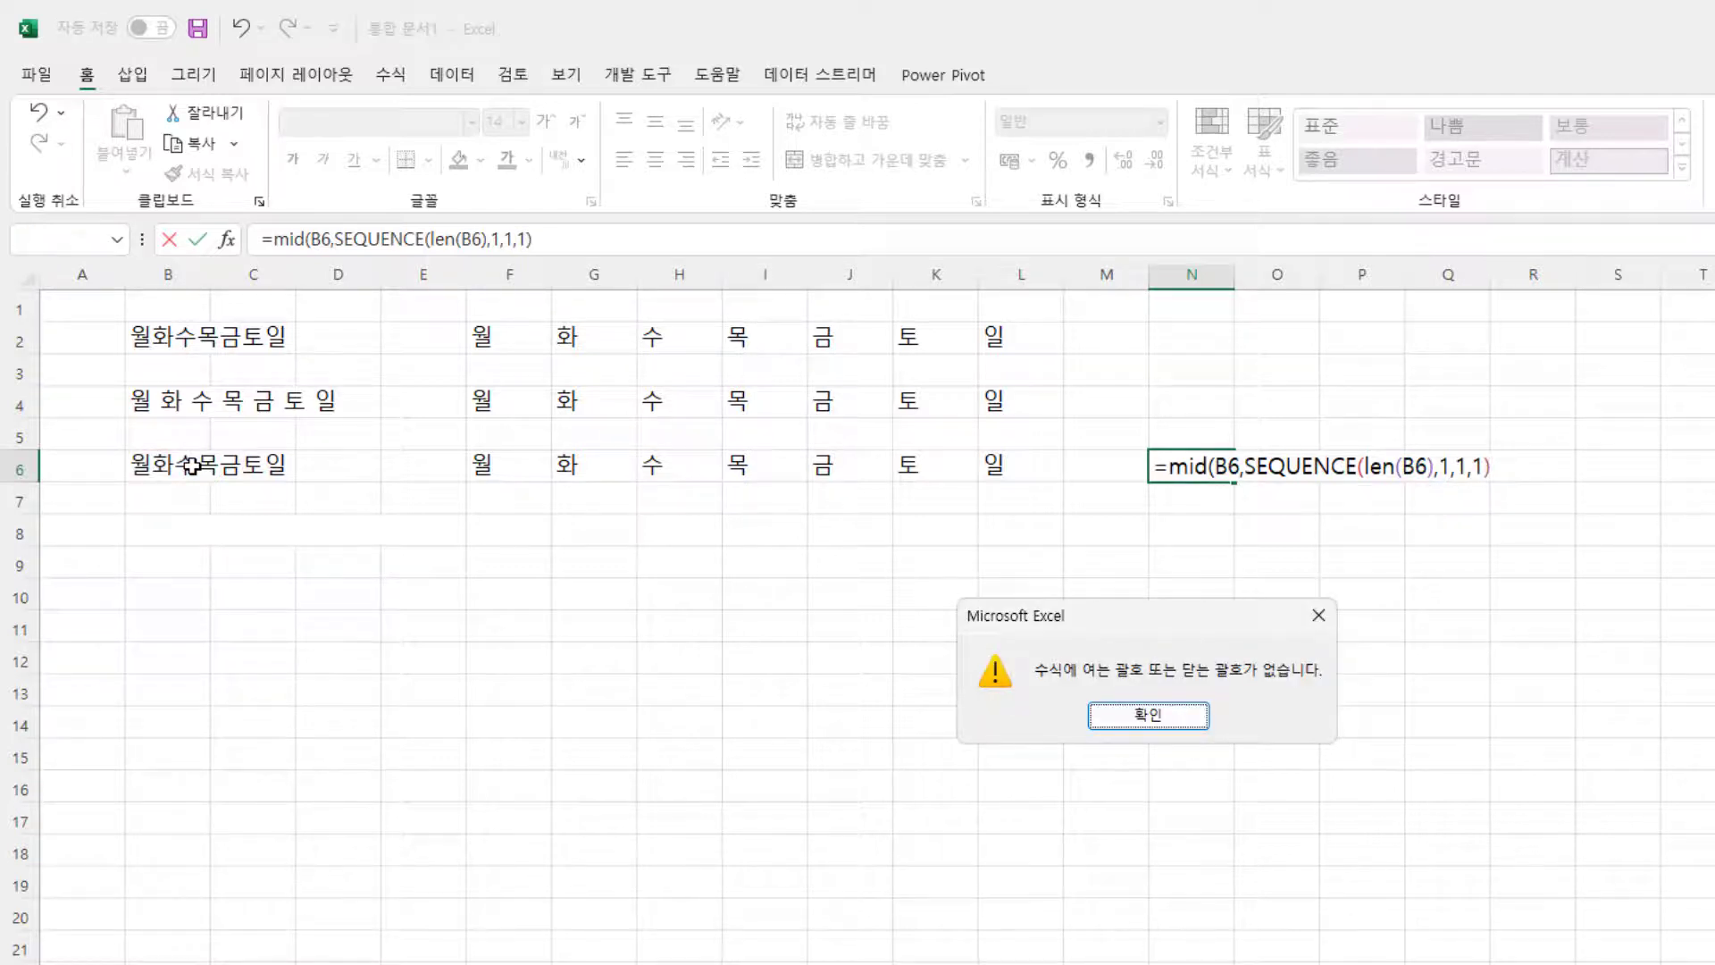
key(Return)
key(Right)
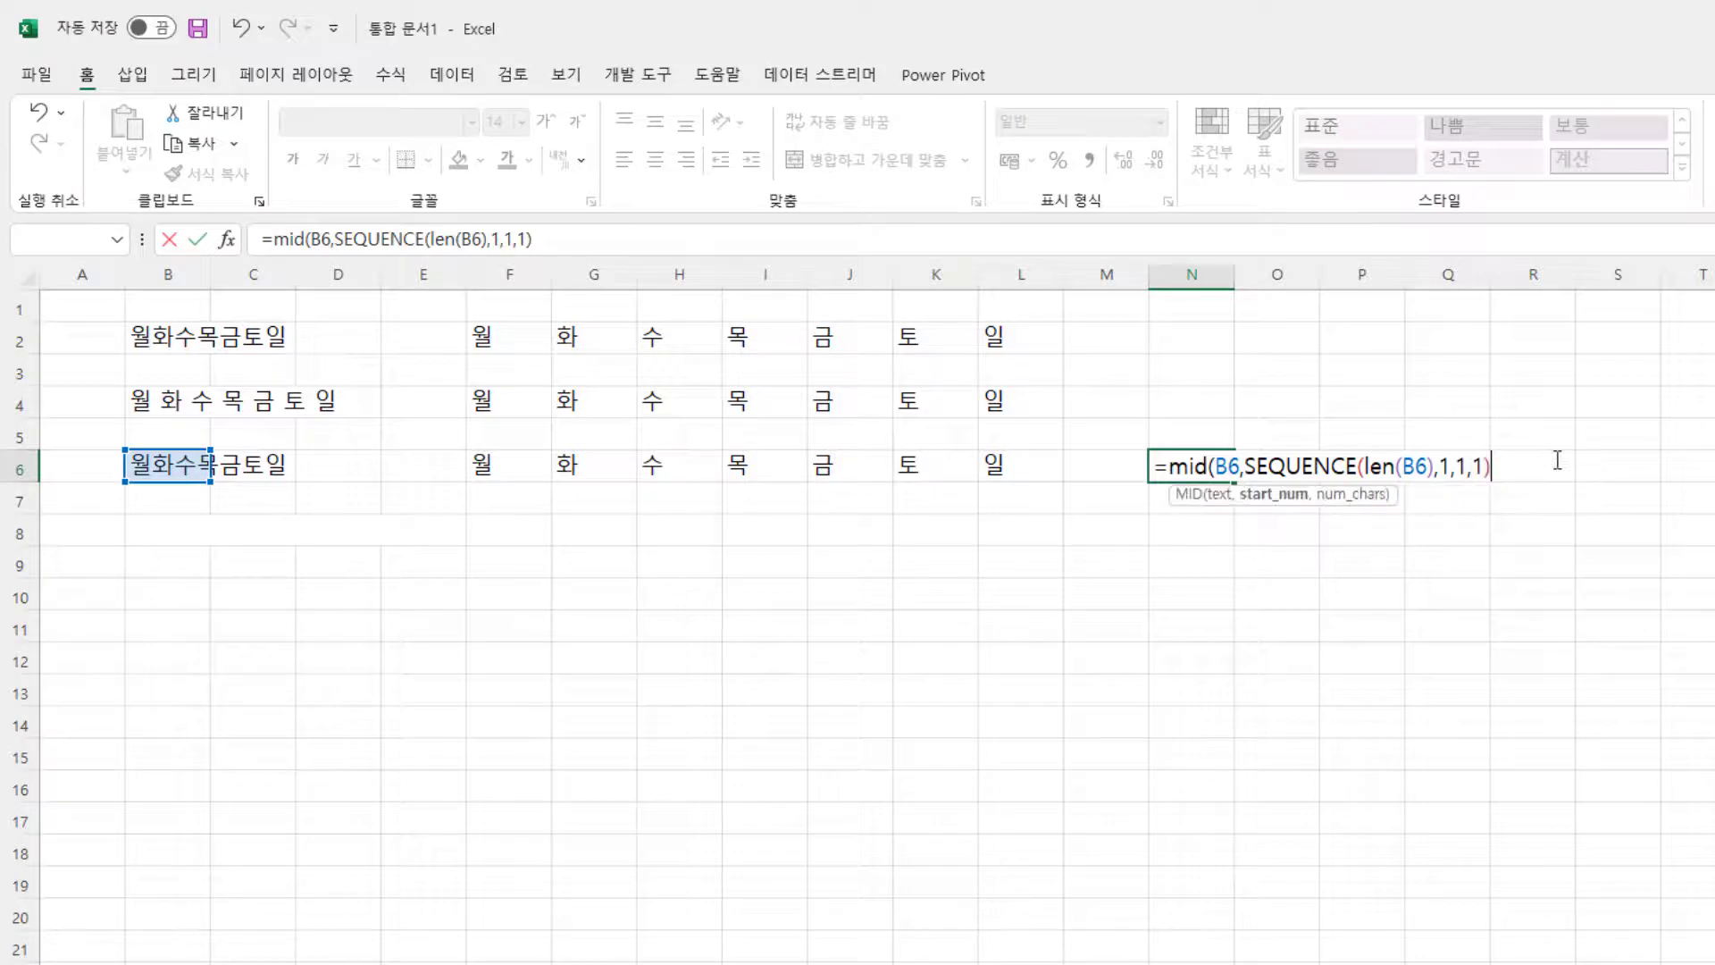
text(,1)
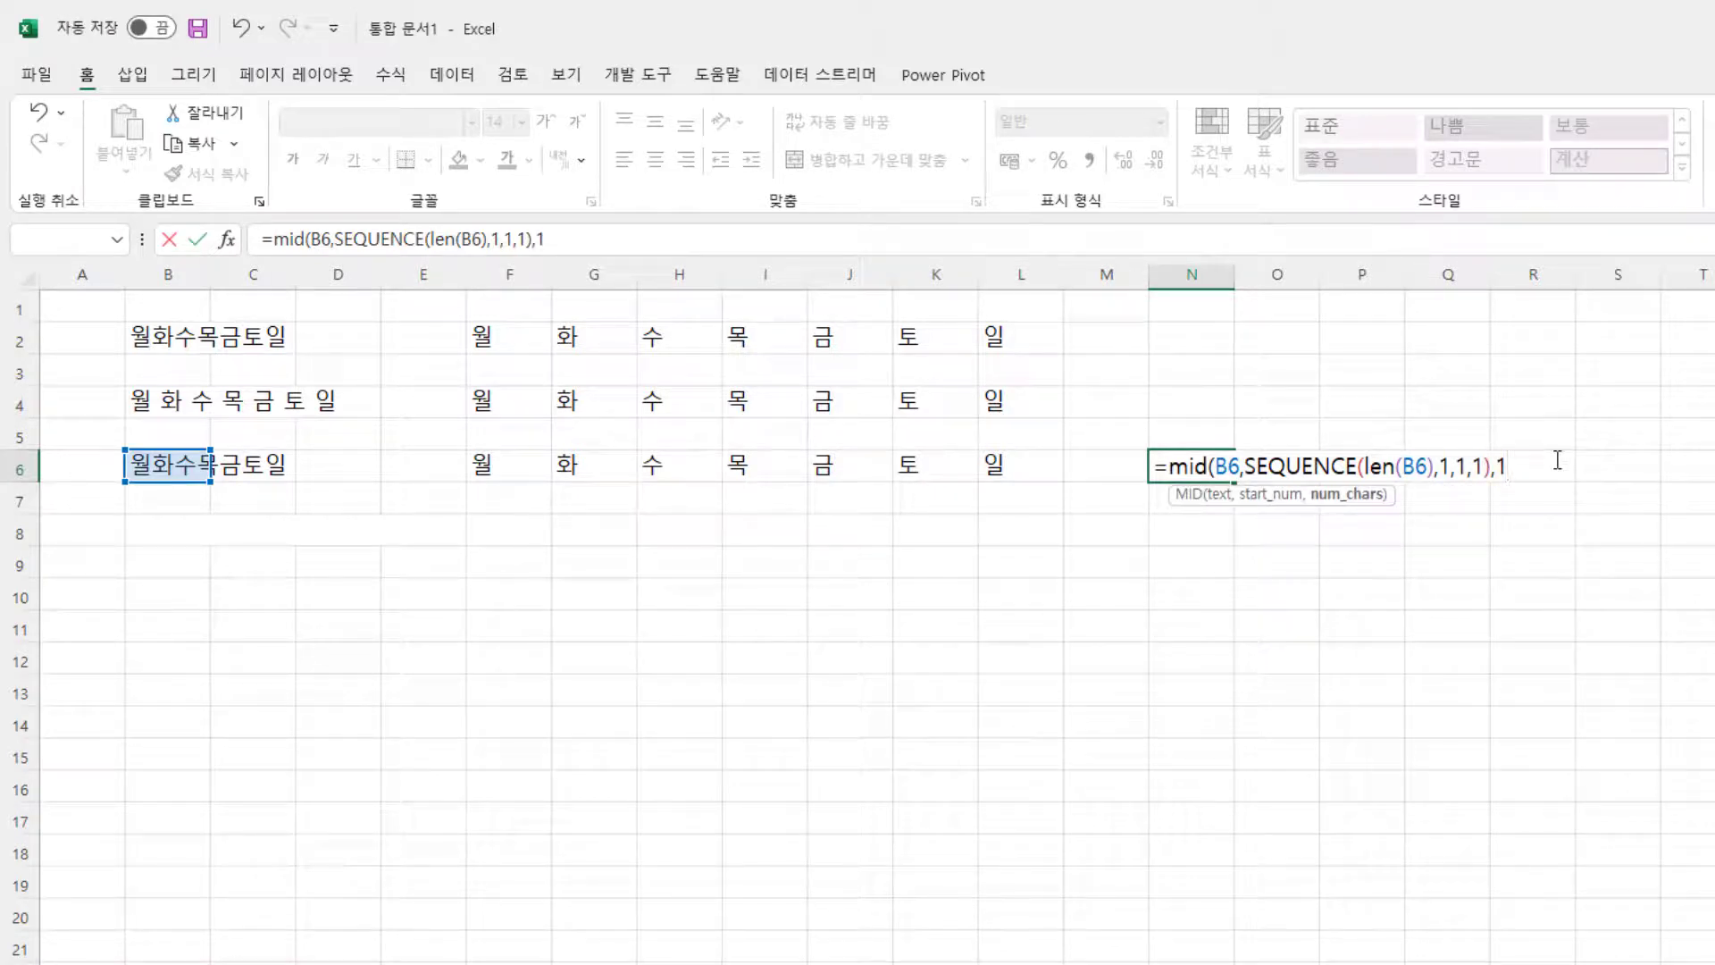
text())
key(Return)
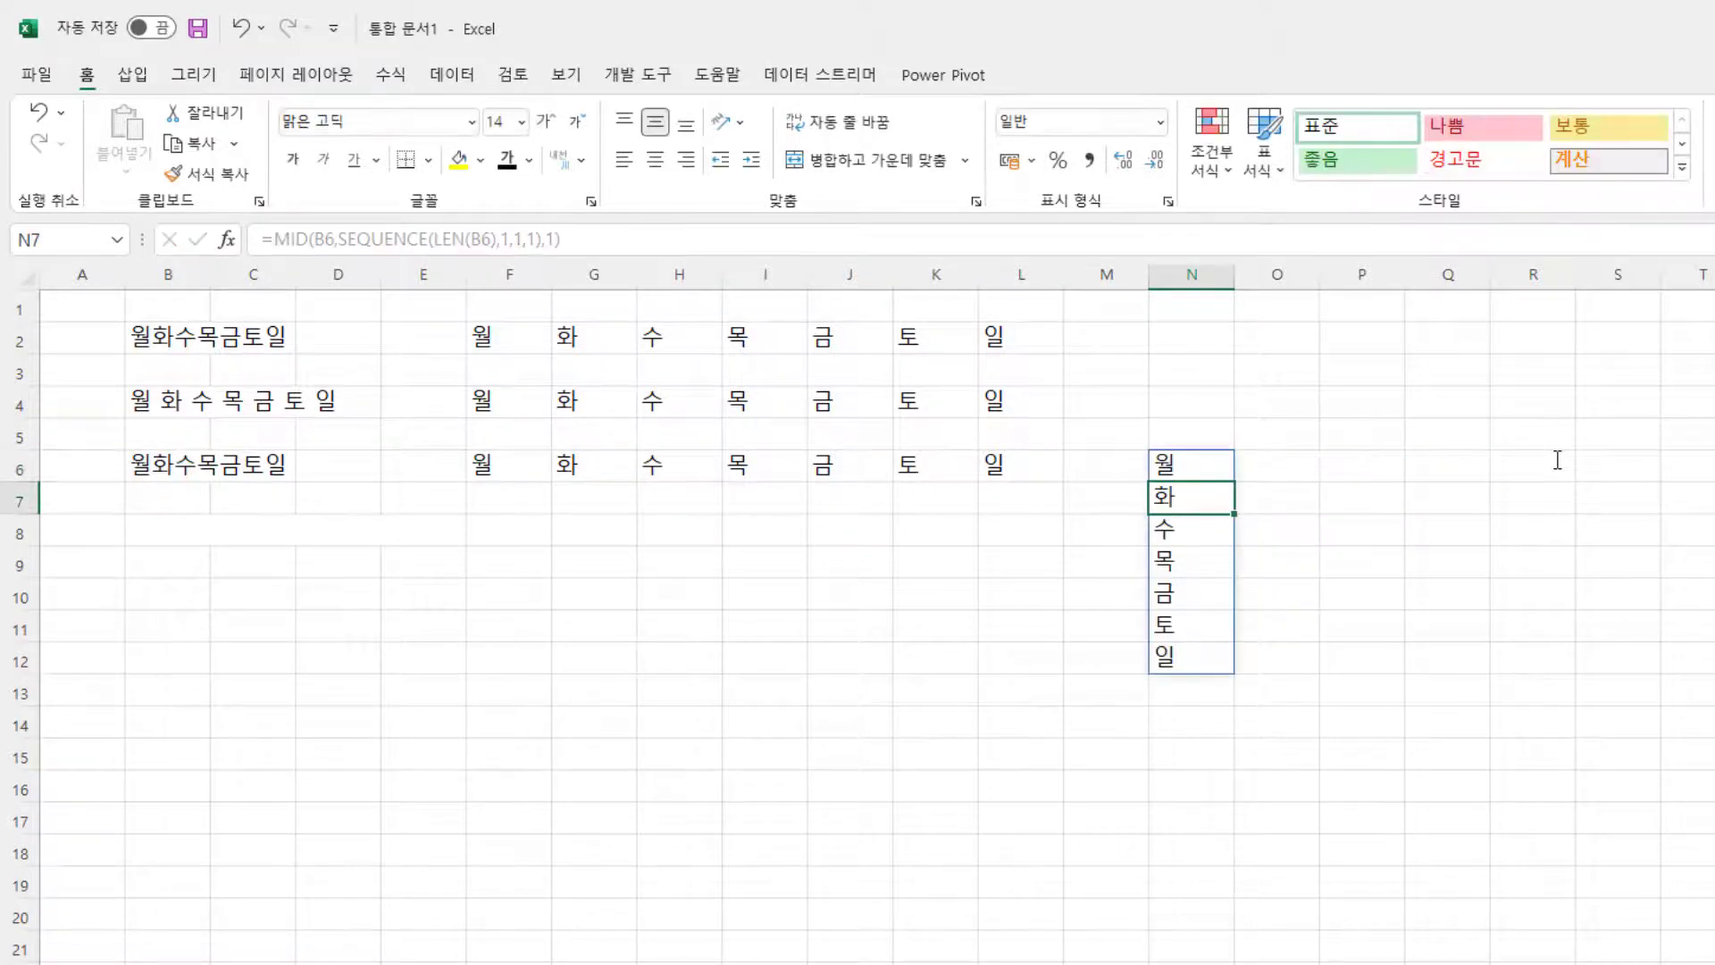
- Examine the vertical split in N6 through N12 and review the arguments of the formula in N6
drag(1210, 474, 1197, 658)
double_click(1198, 465)
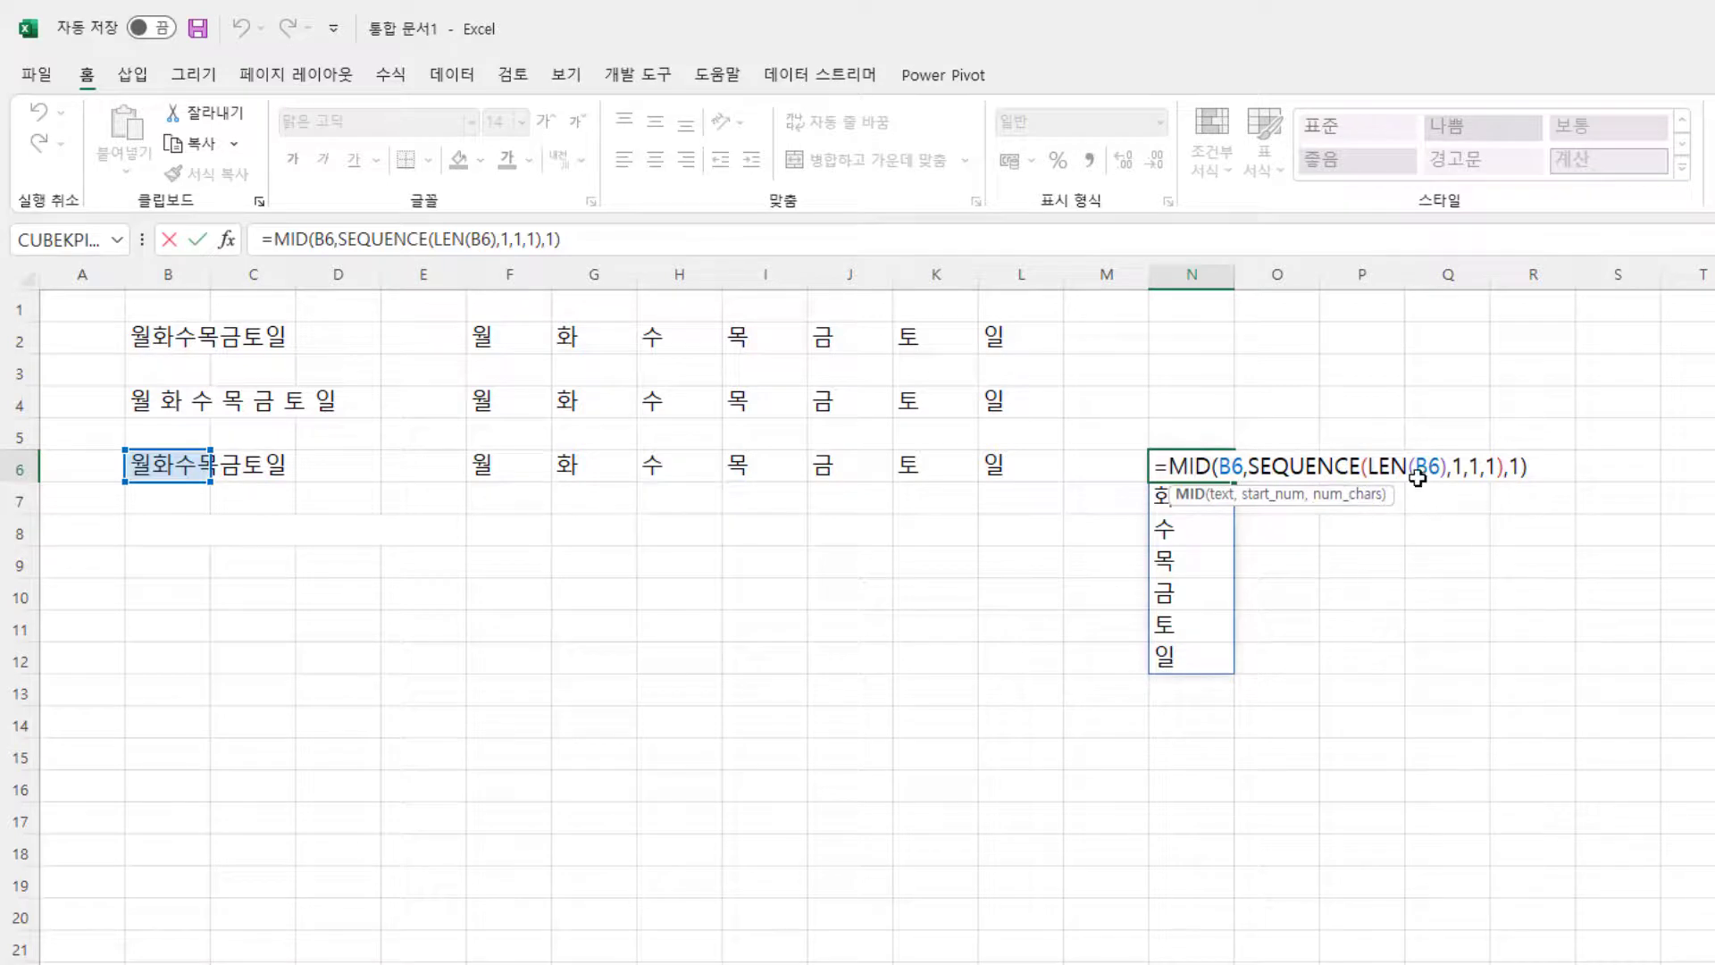
key(Escape)
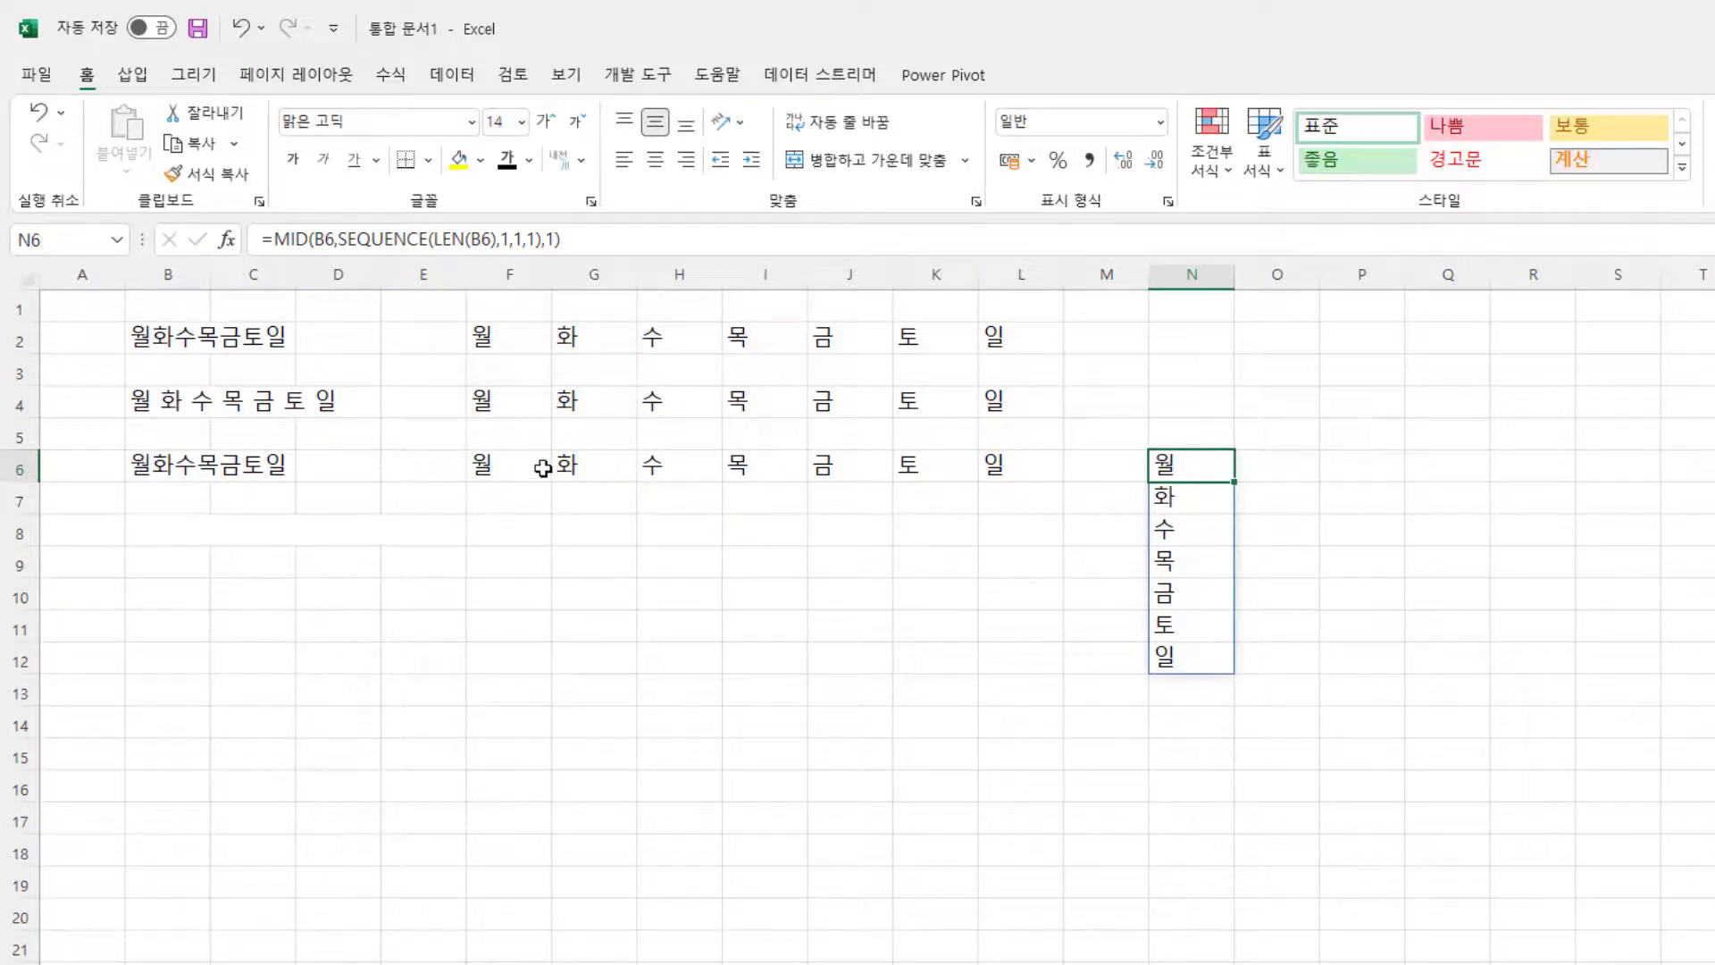
- Delete the vertical split formula in N6
click(491, 463)
click(1213, 471)
key(Delete)
key(Return)
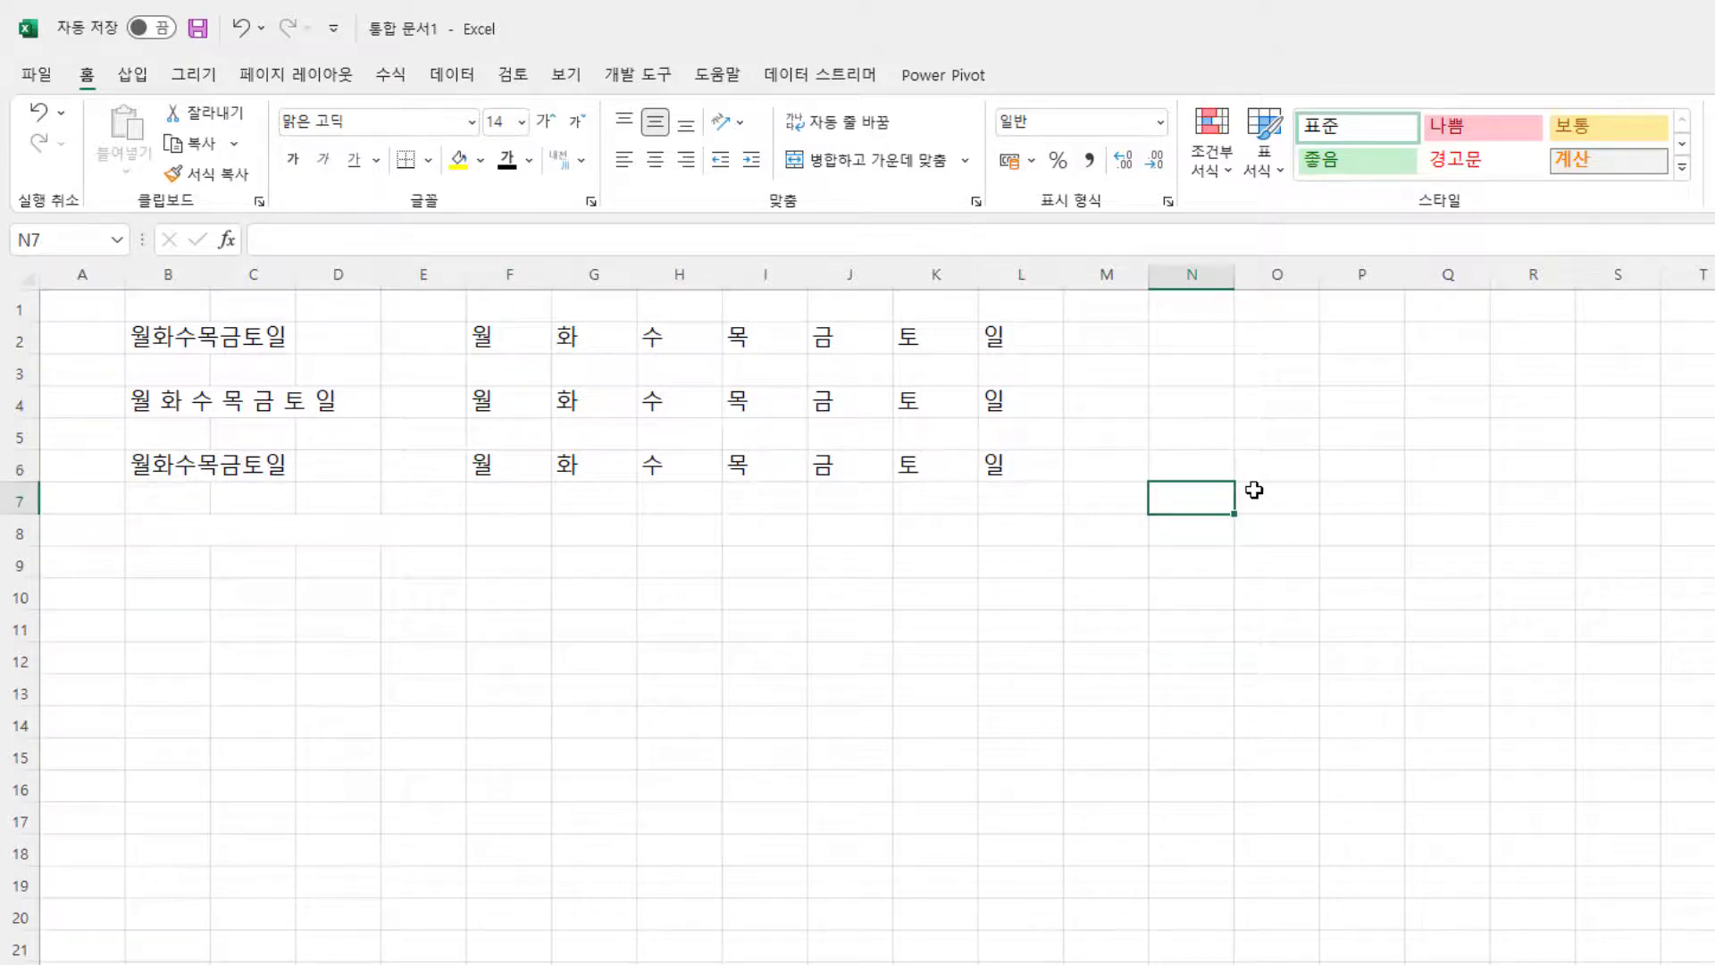
- Set the font colour of the hidden text in B8 to black
click(169, 532)
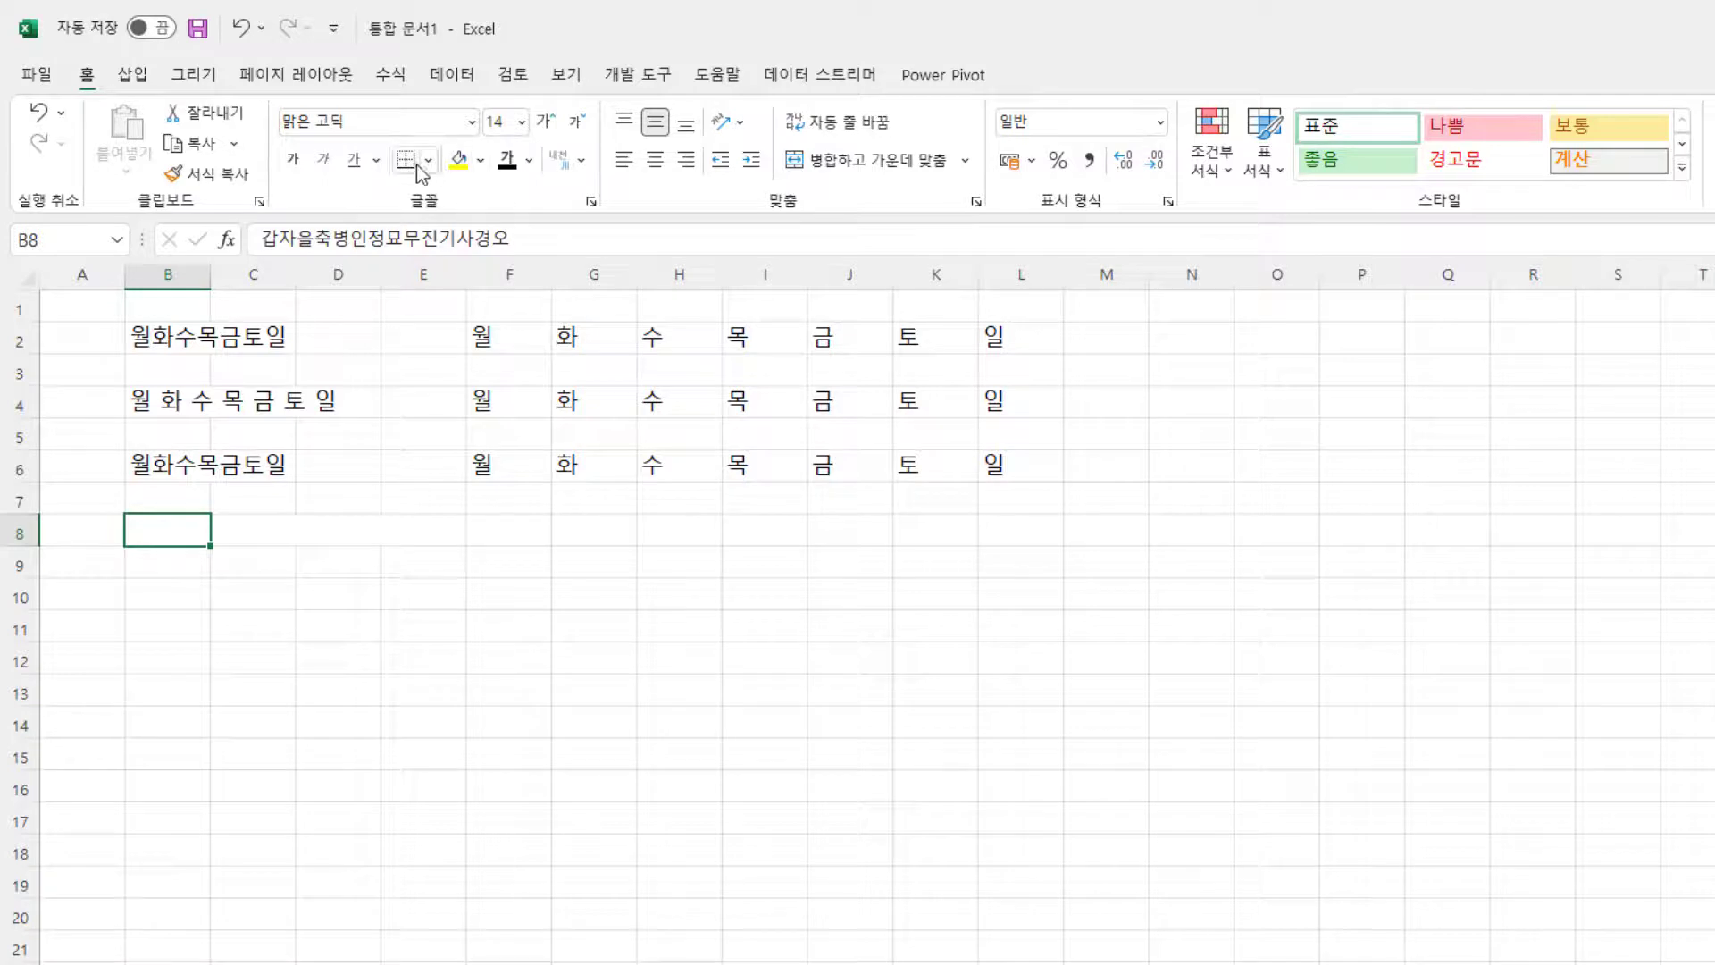
click(506, 159)
click(190, 591)
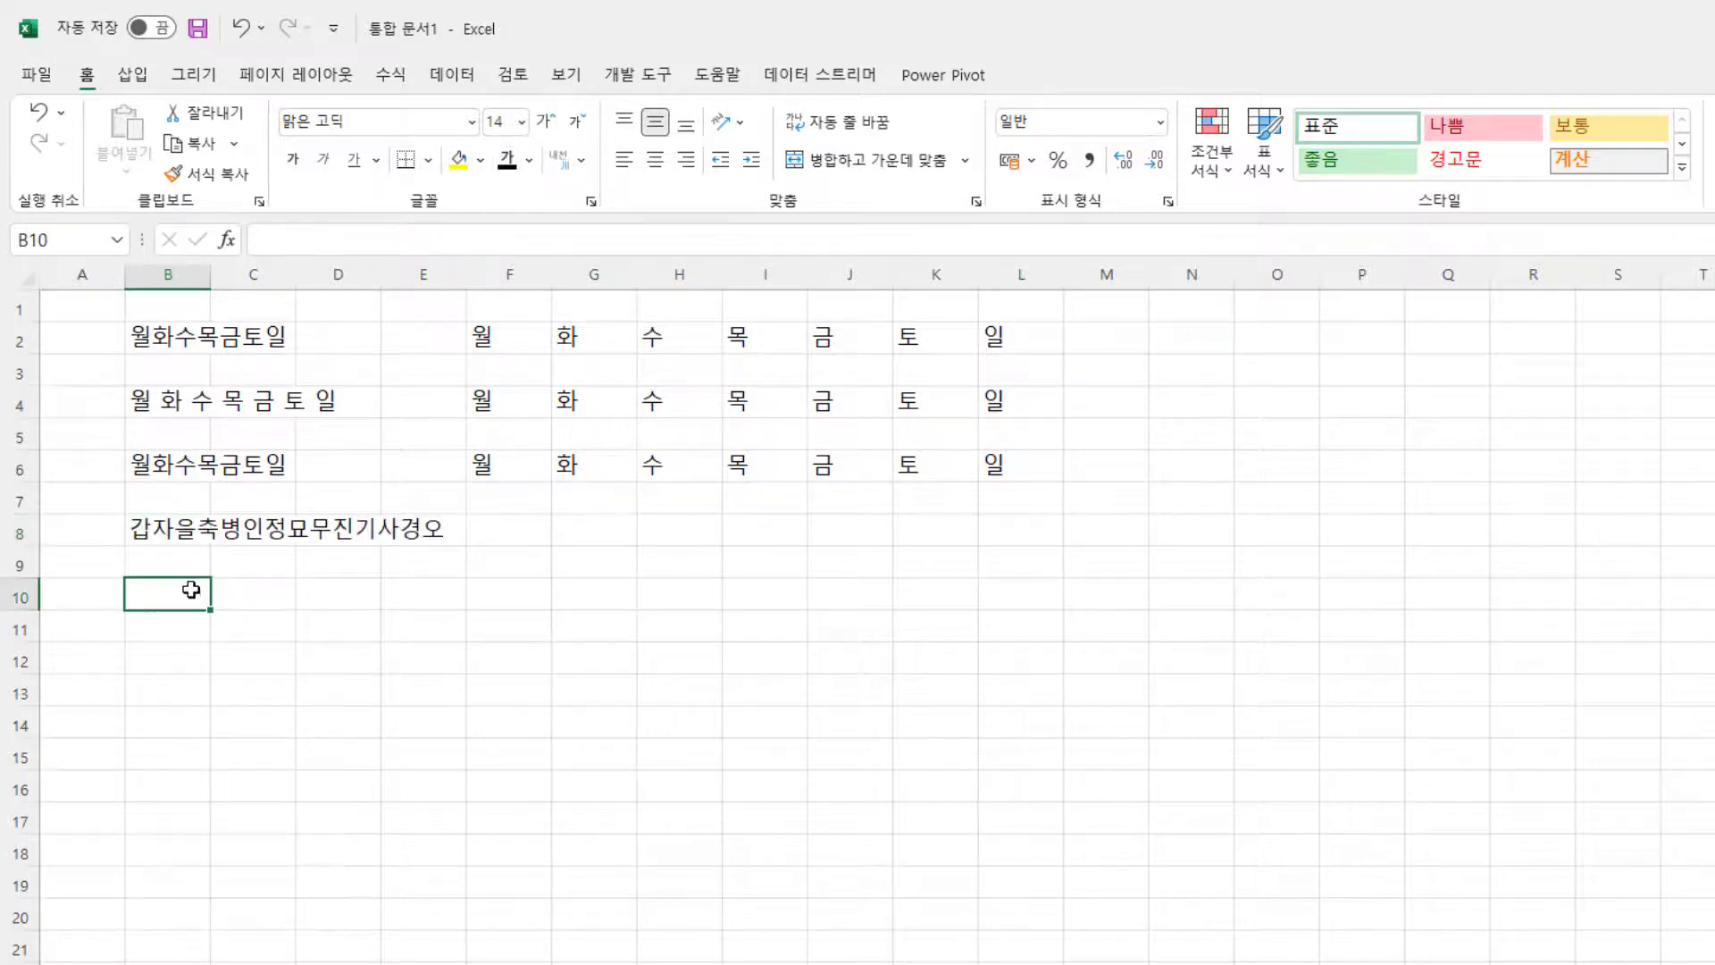
- Begin a MID formula in F8 with B8 as the text and SEQUENCE as the start position
click(153, 528)
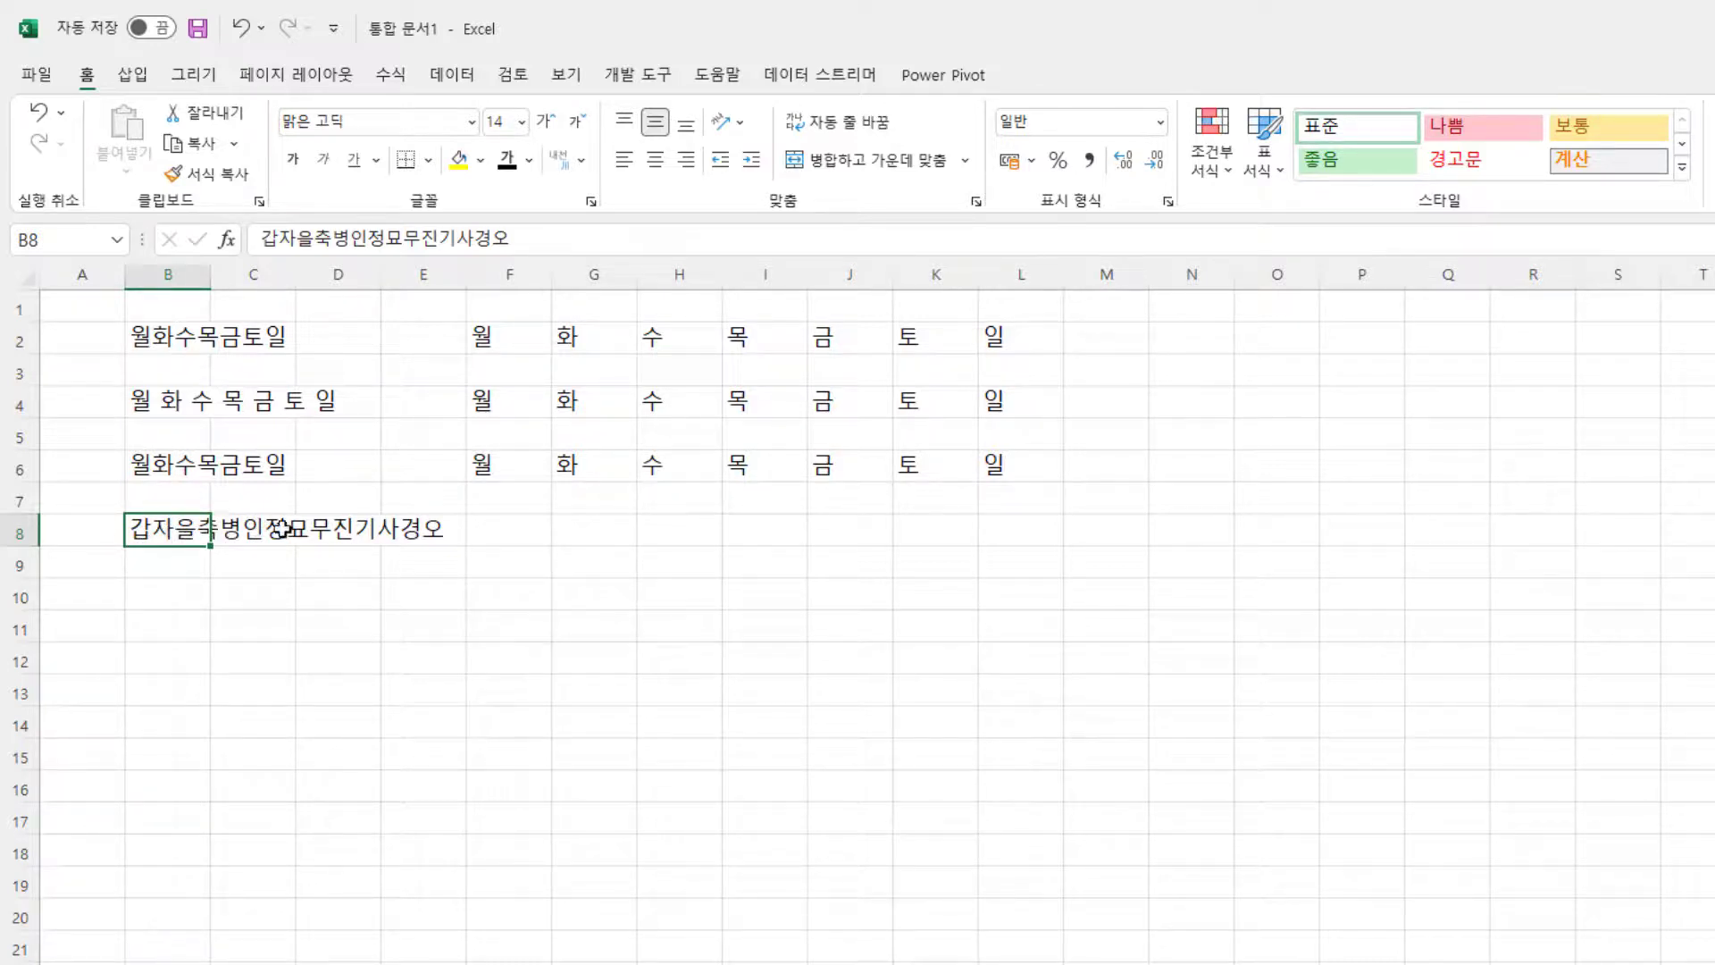
click(508, 539)
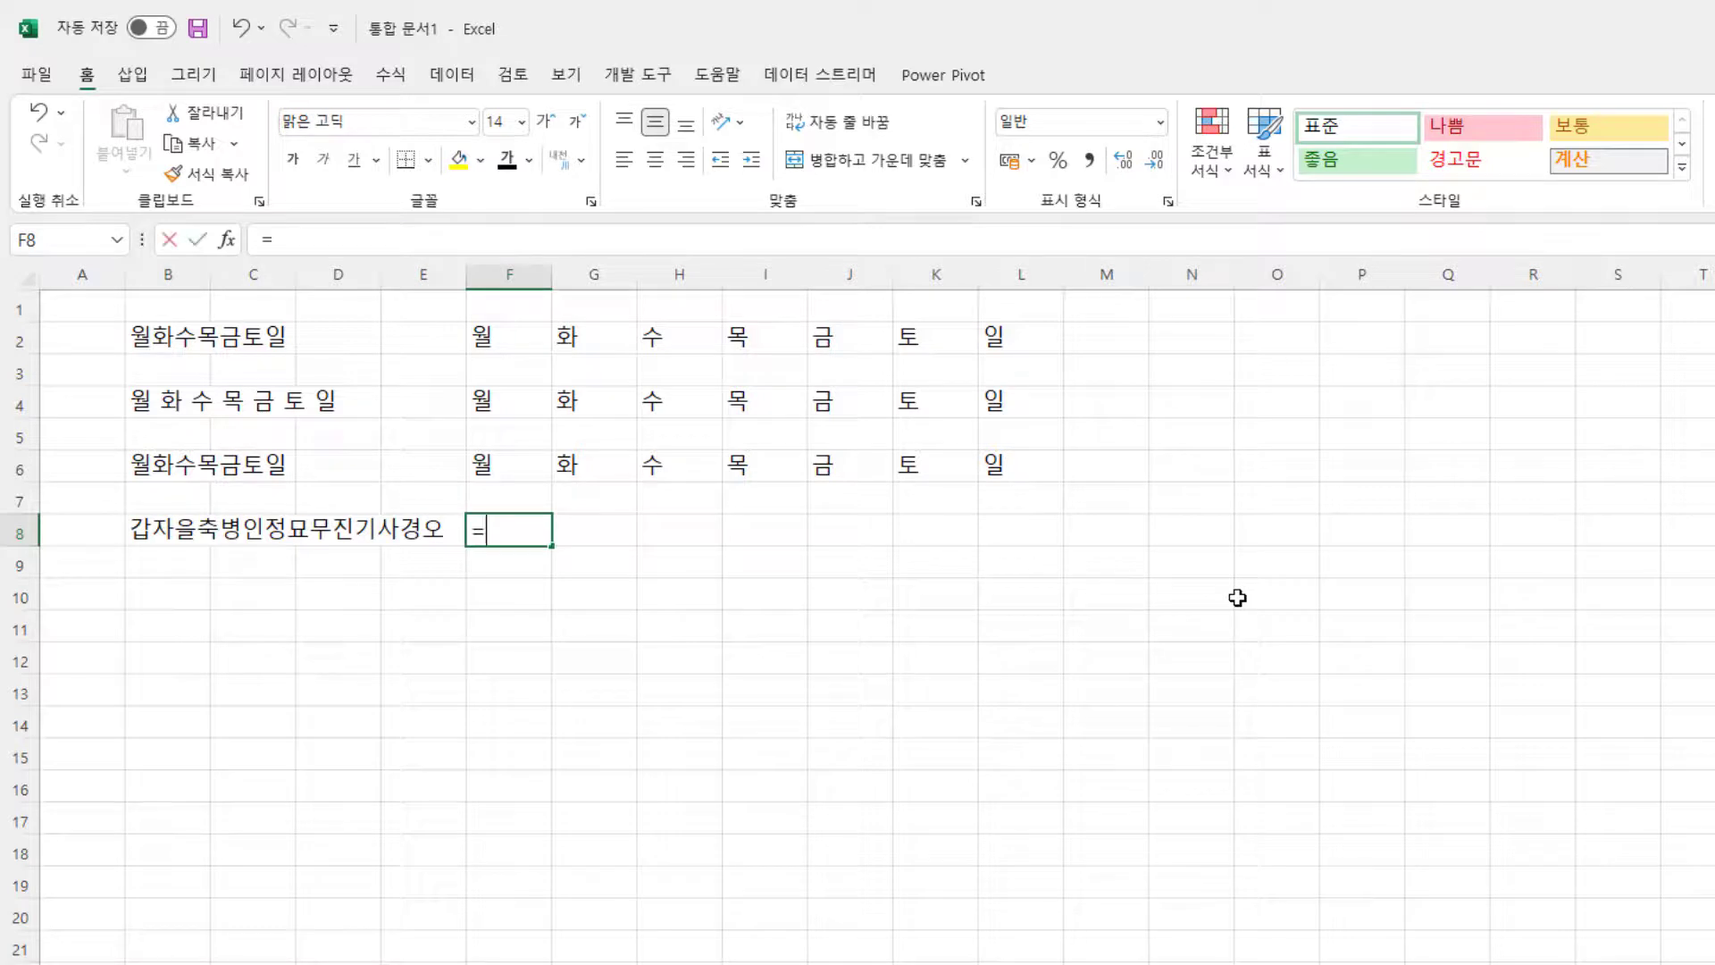
text(=mi)
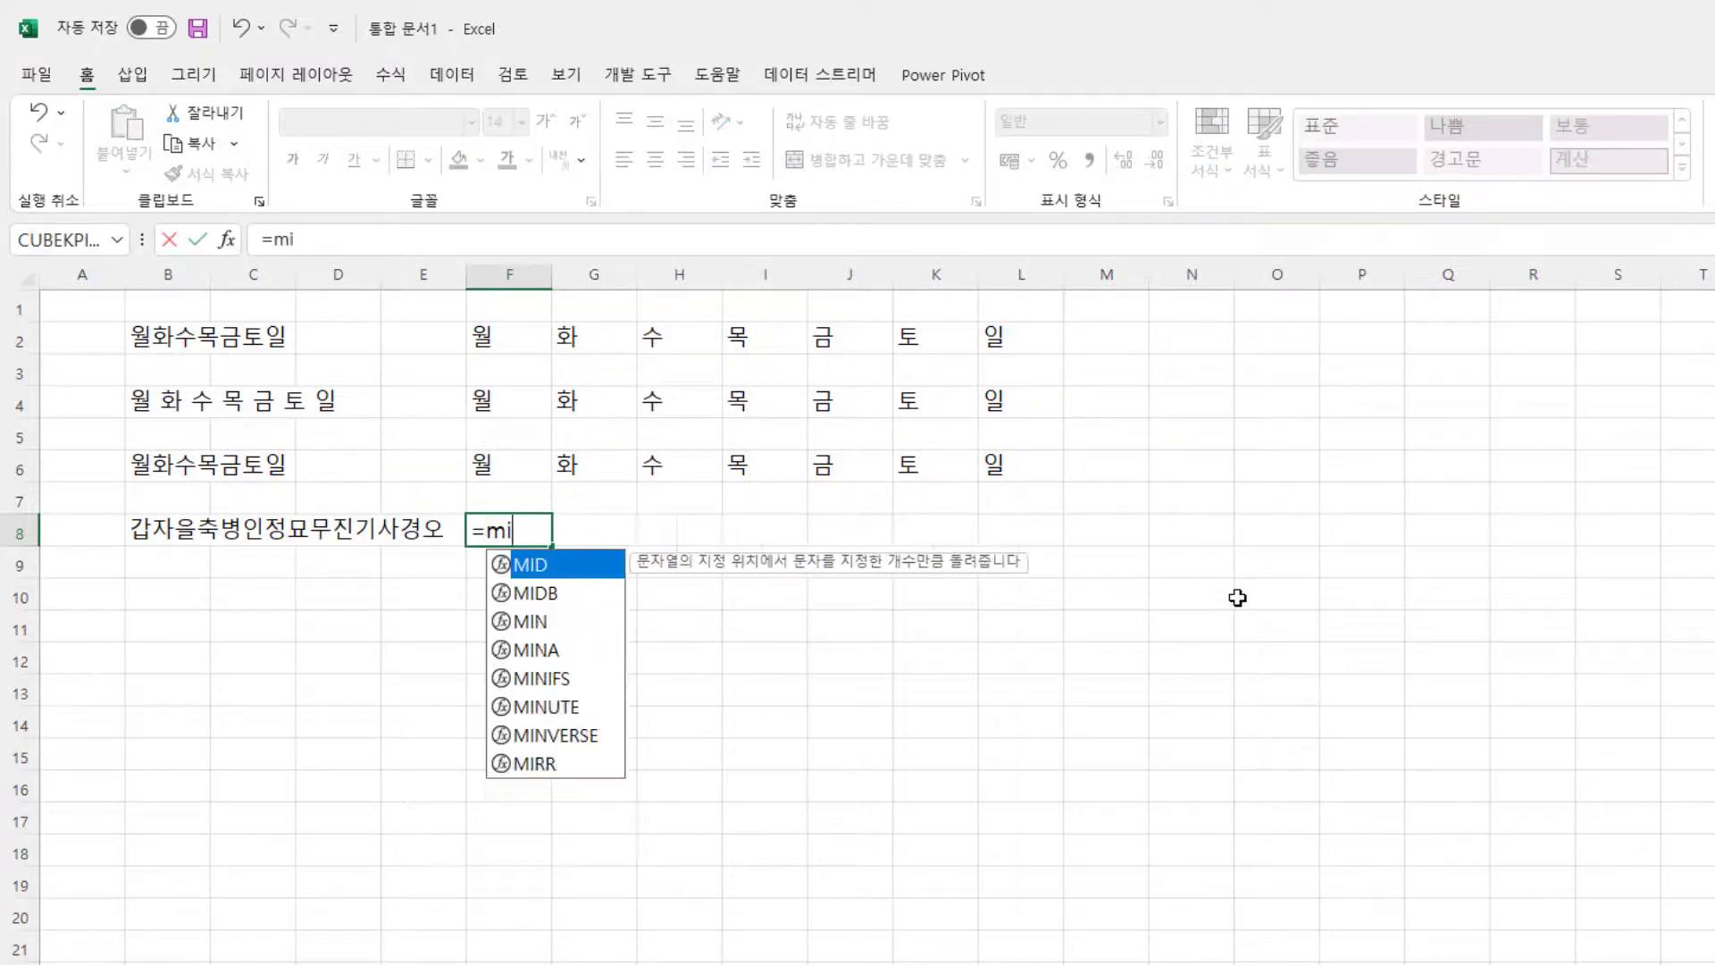
text(d()
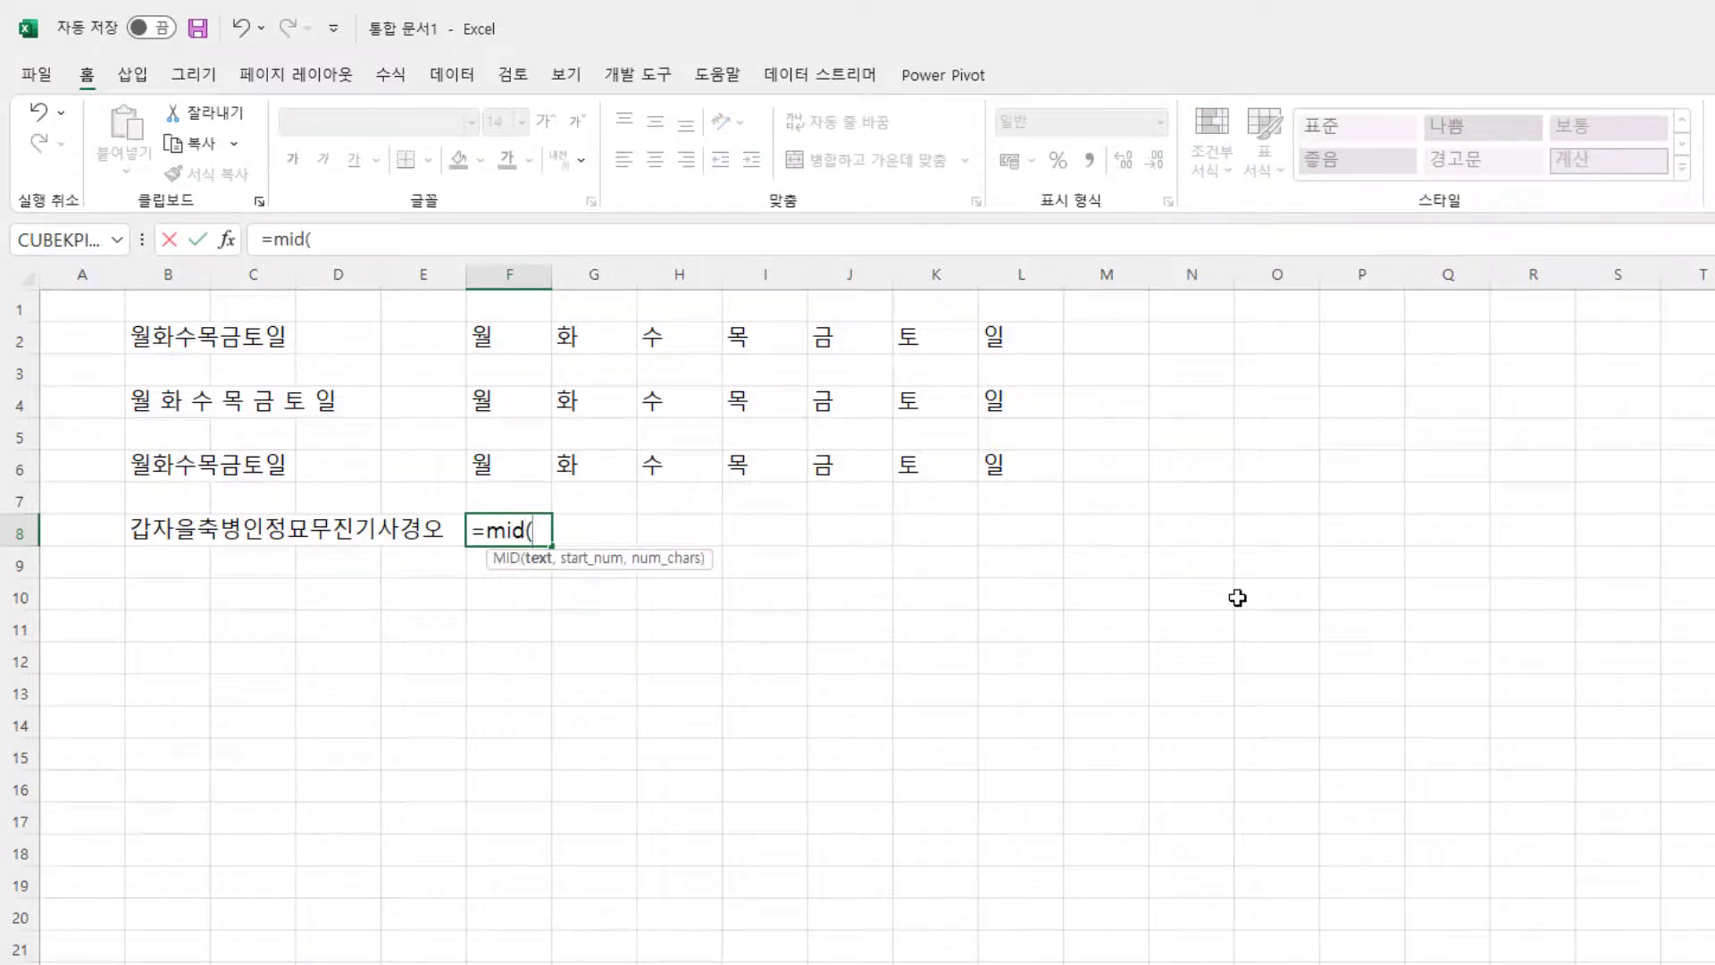
key(Left)
key(Left)
key(Left)
key(Left)
text(,)
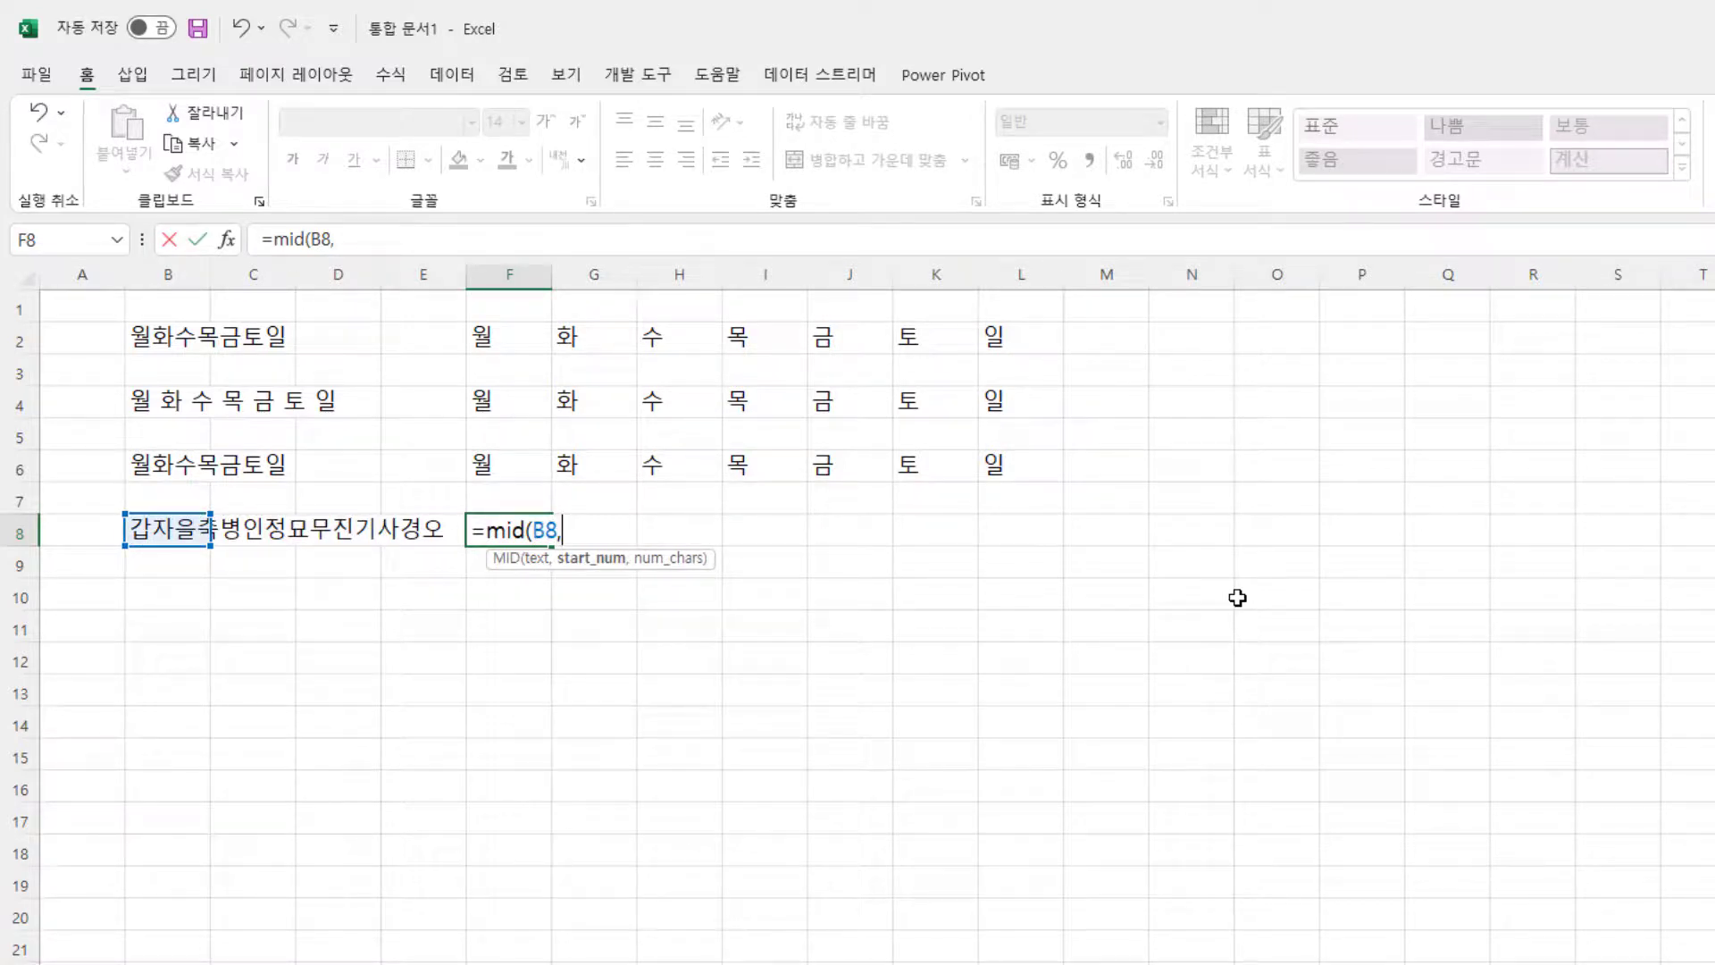
text(seq)
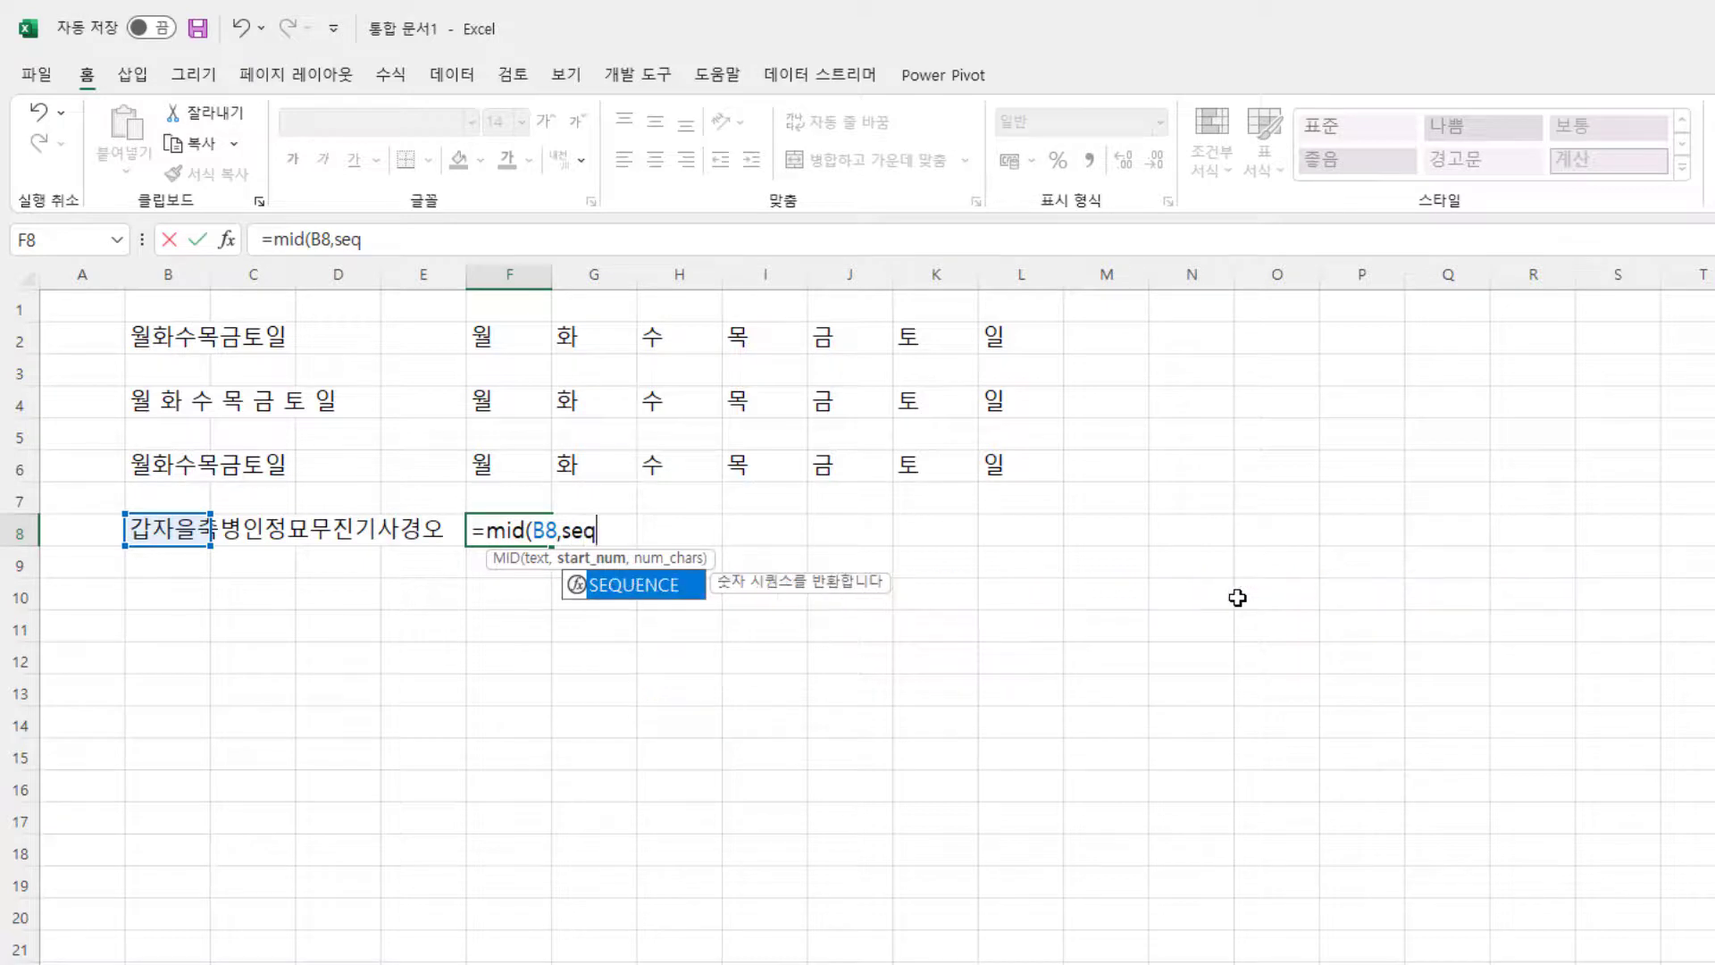
key(Tab)
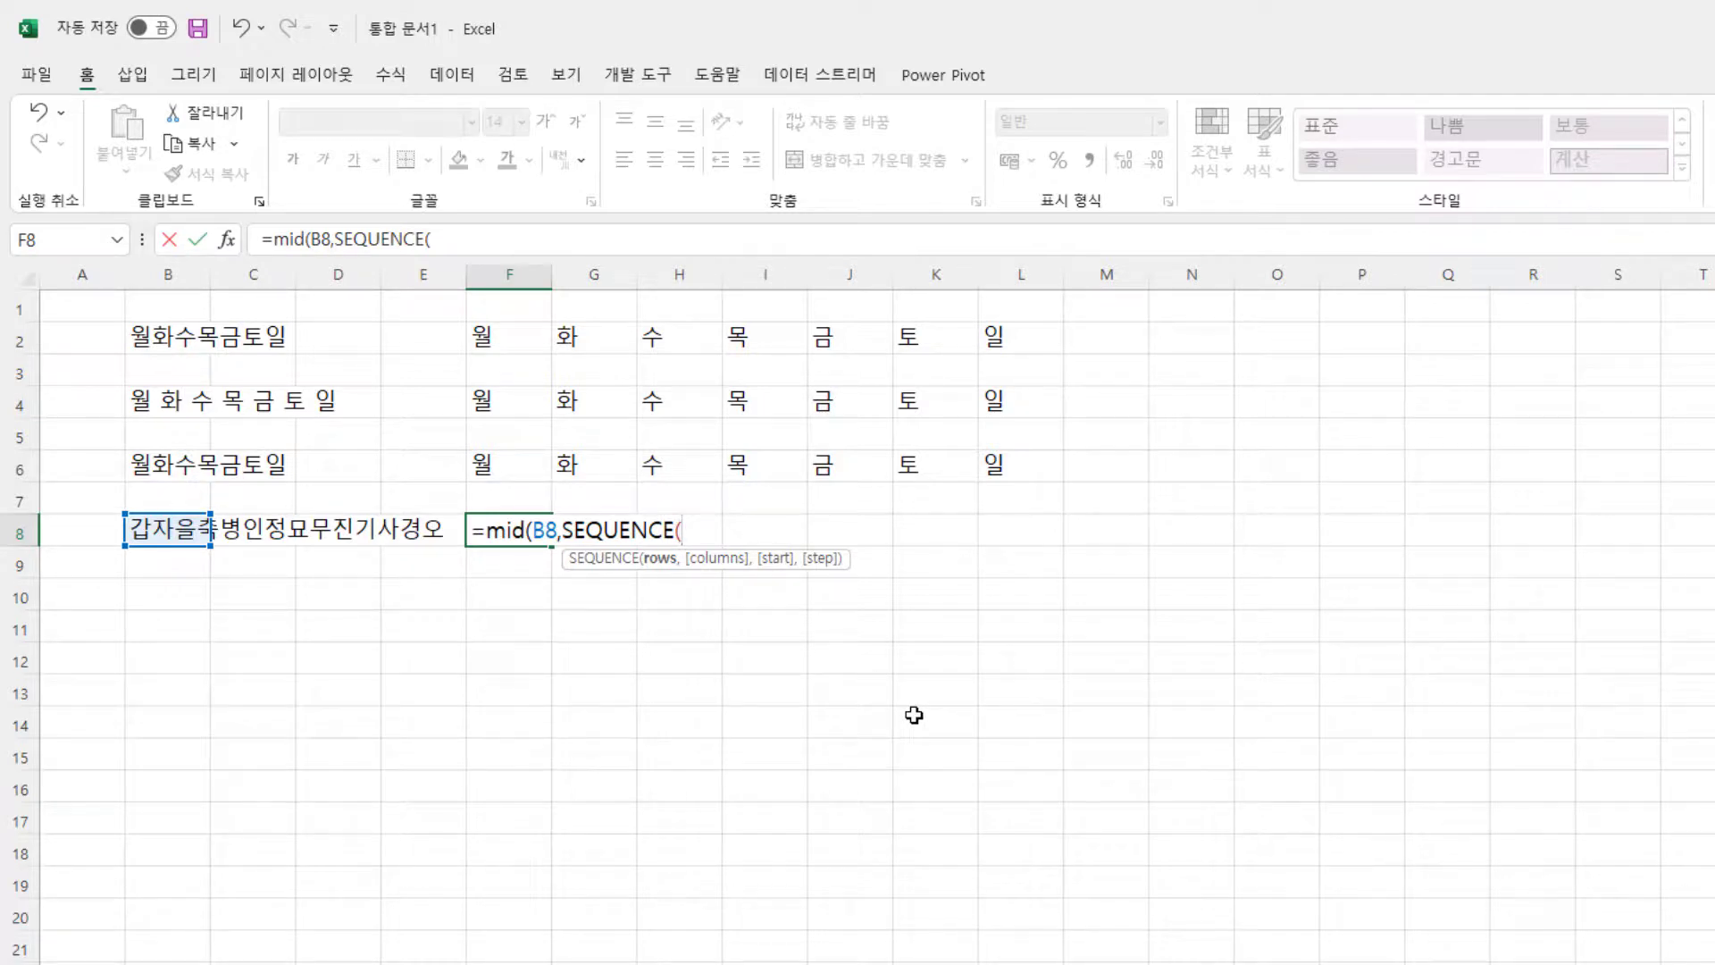
- Complete SEQUENCE with empty rows, LEN(B8)/2 columns, start 1 and step 2, extracting two characters: =MID(B8,SEQUENCE(,LEN(B8)/2,1,2),2)
text(,)
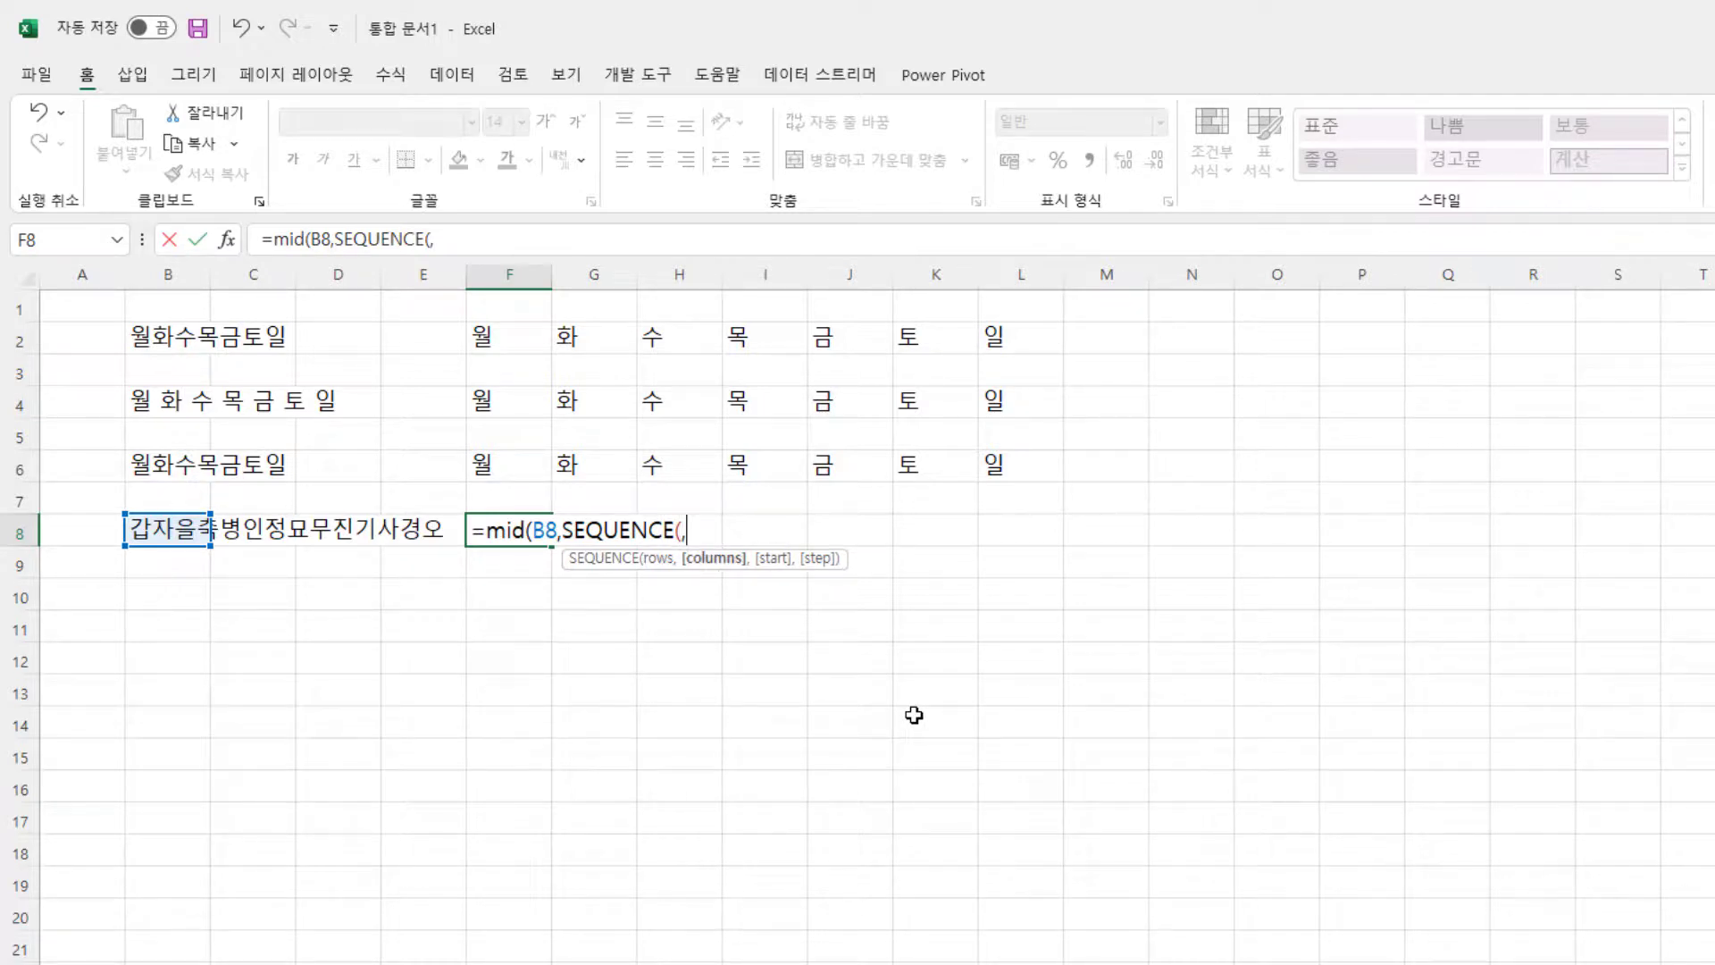
text(len()
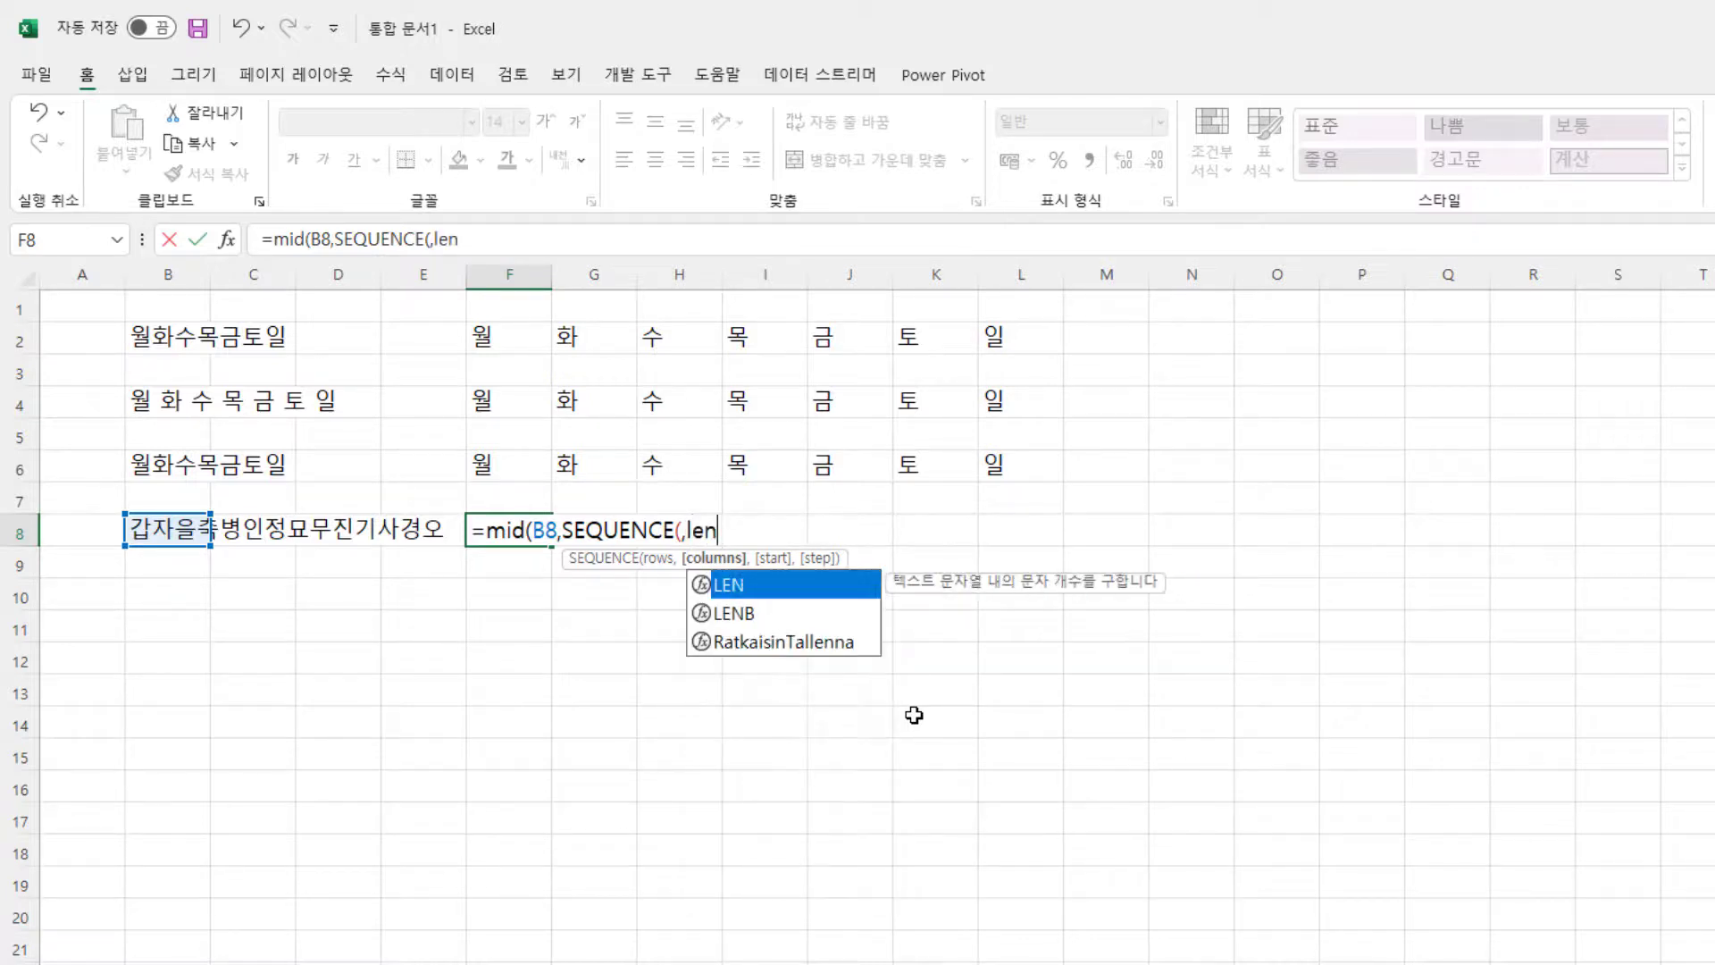
click(163, 529)
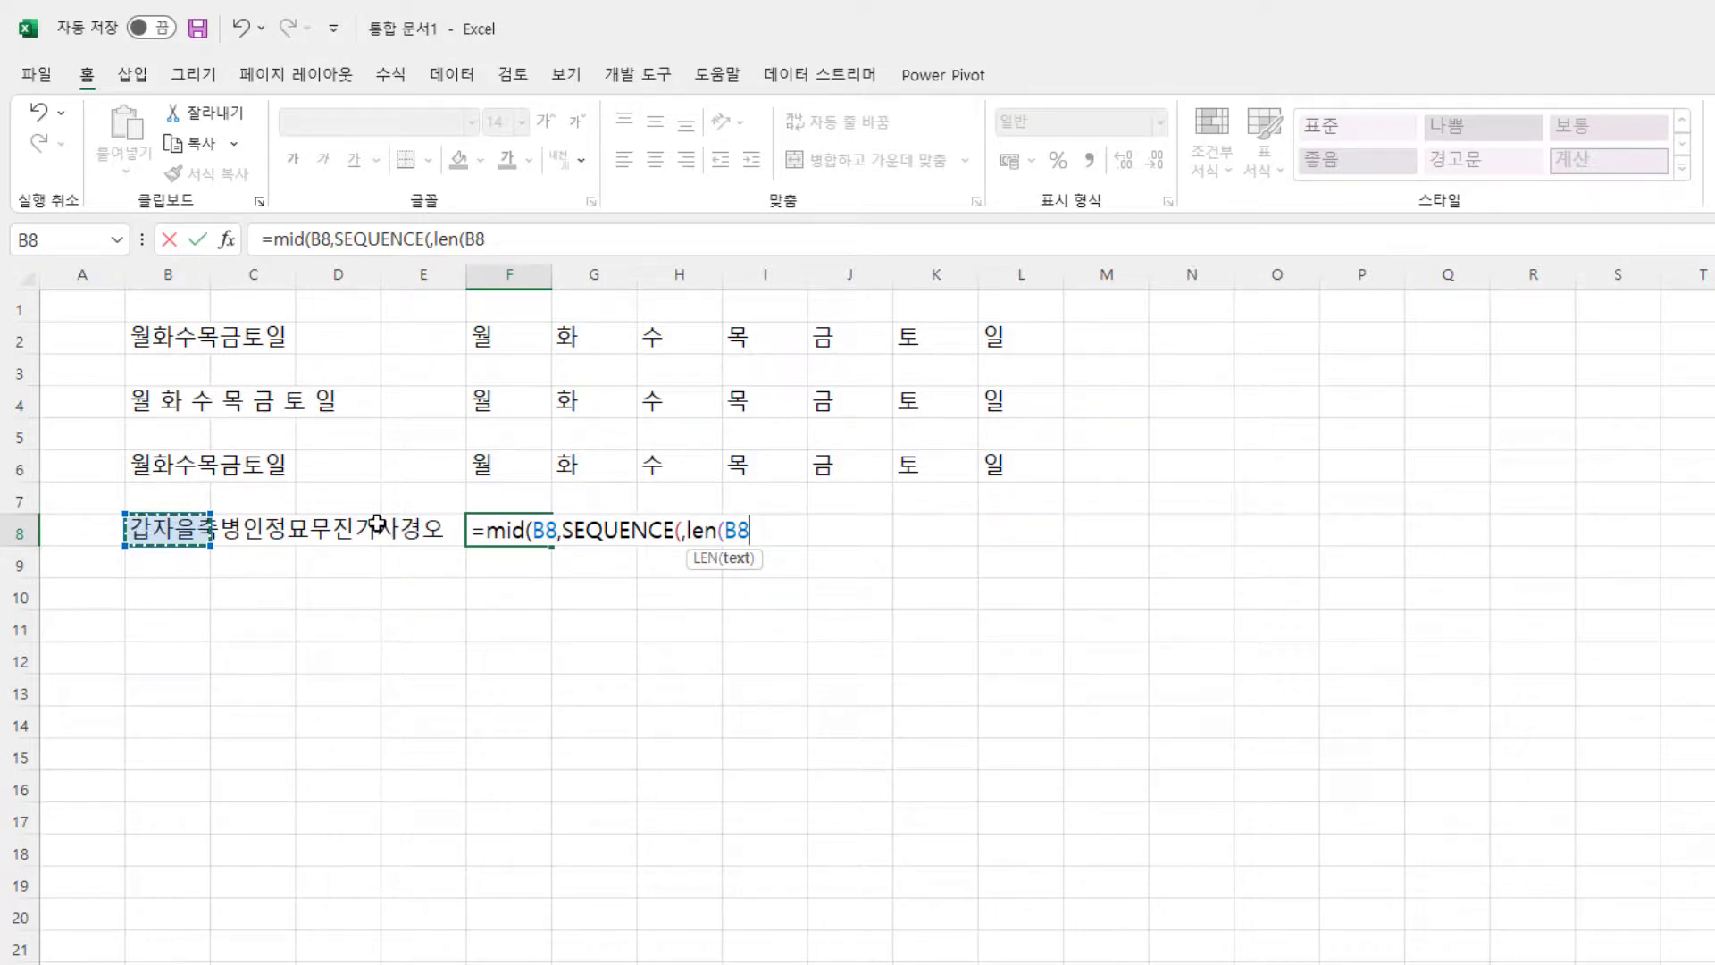
text()/2)
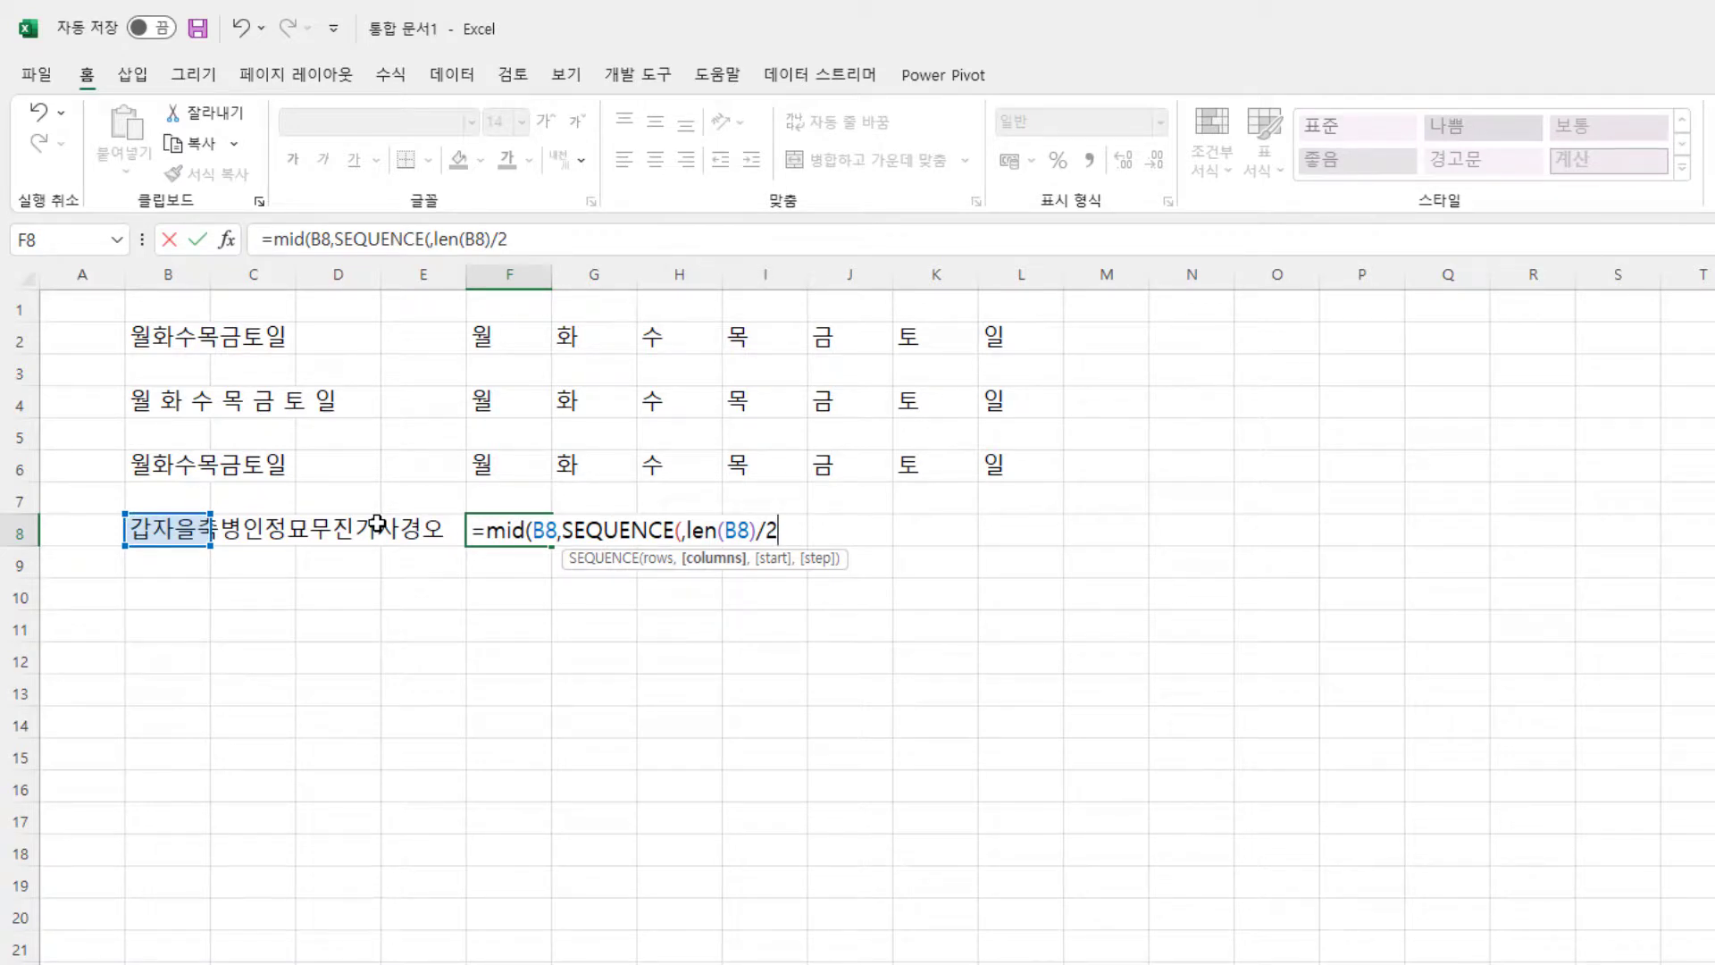
text(,1,2)
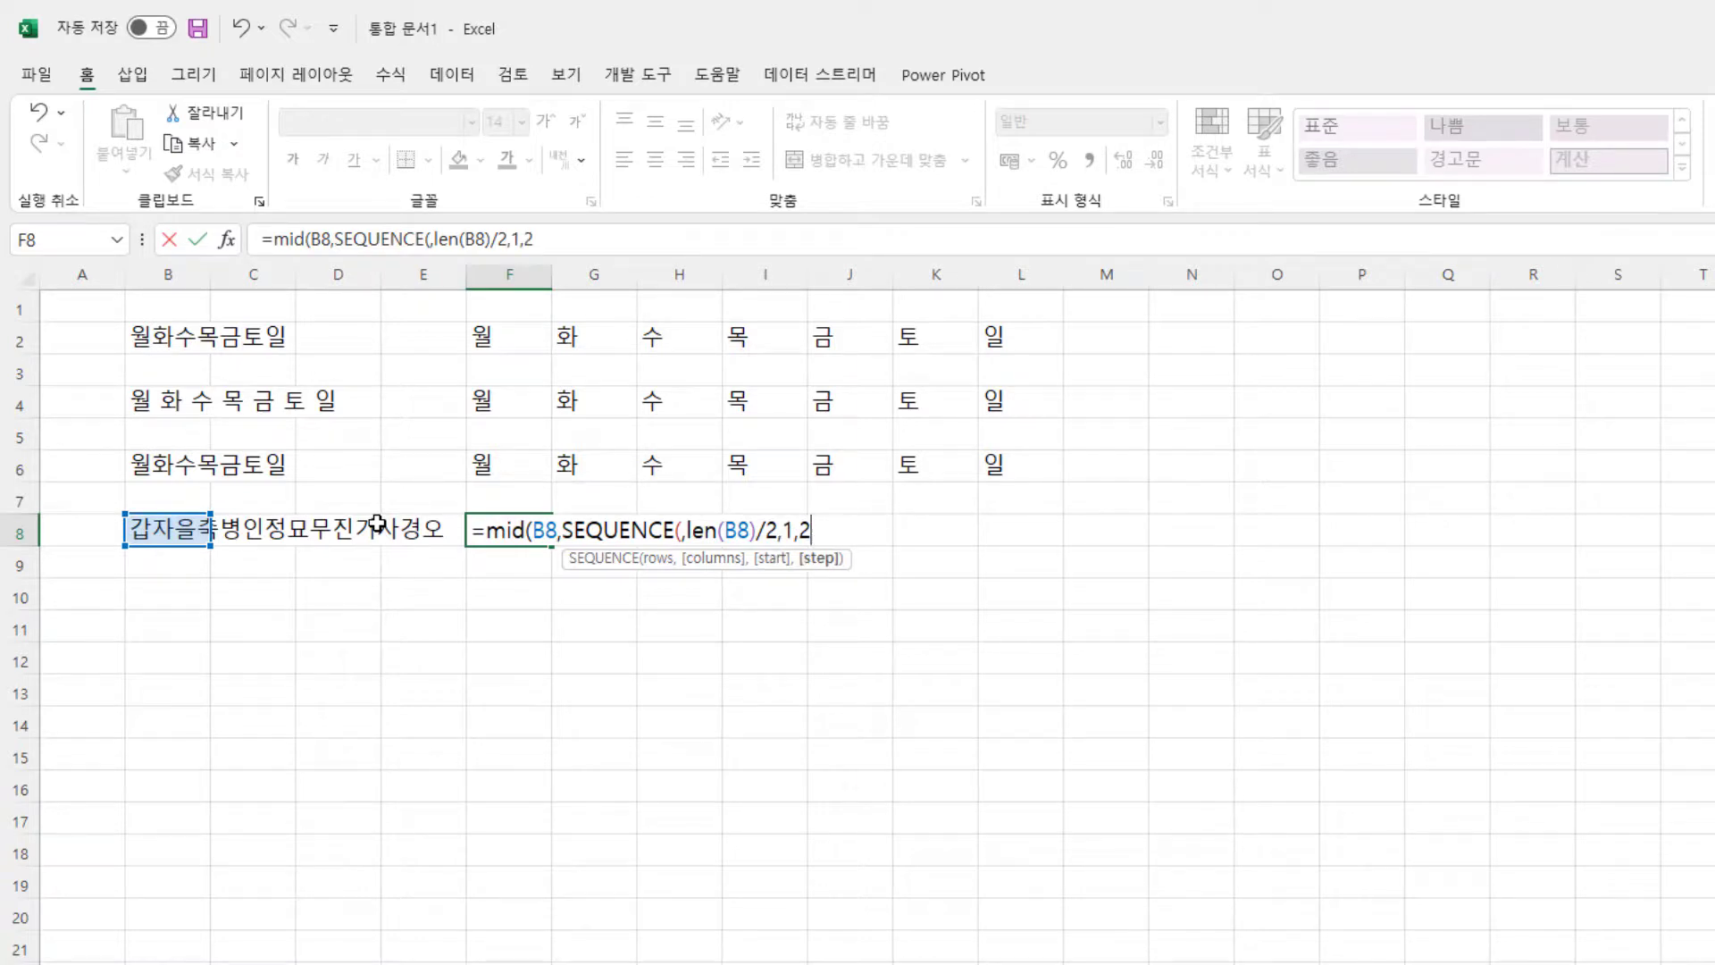
text(),)
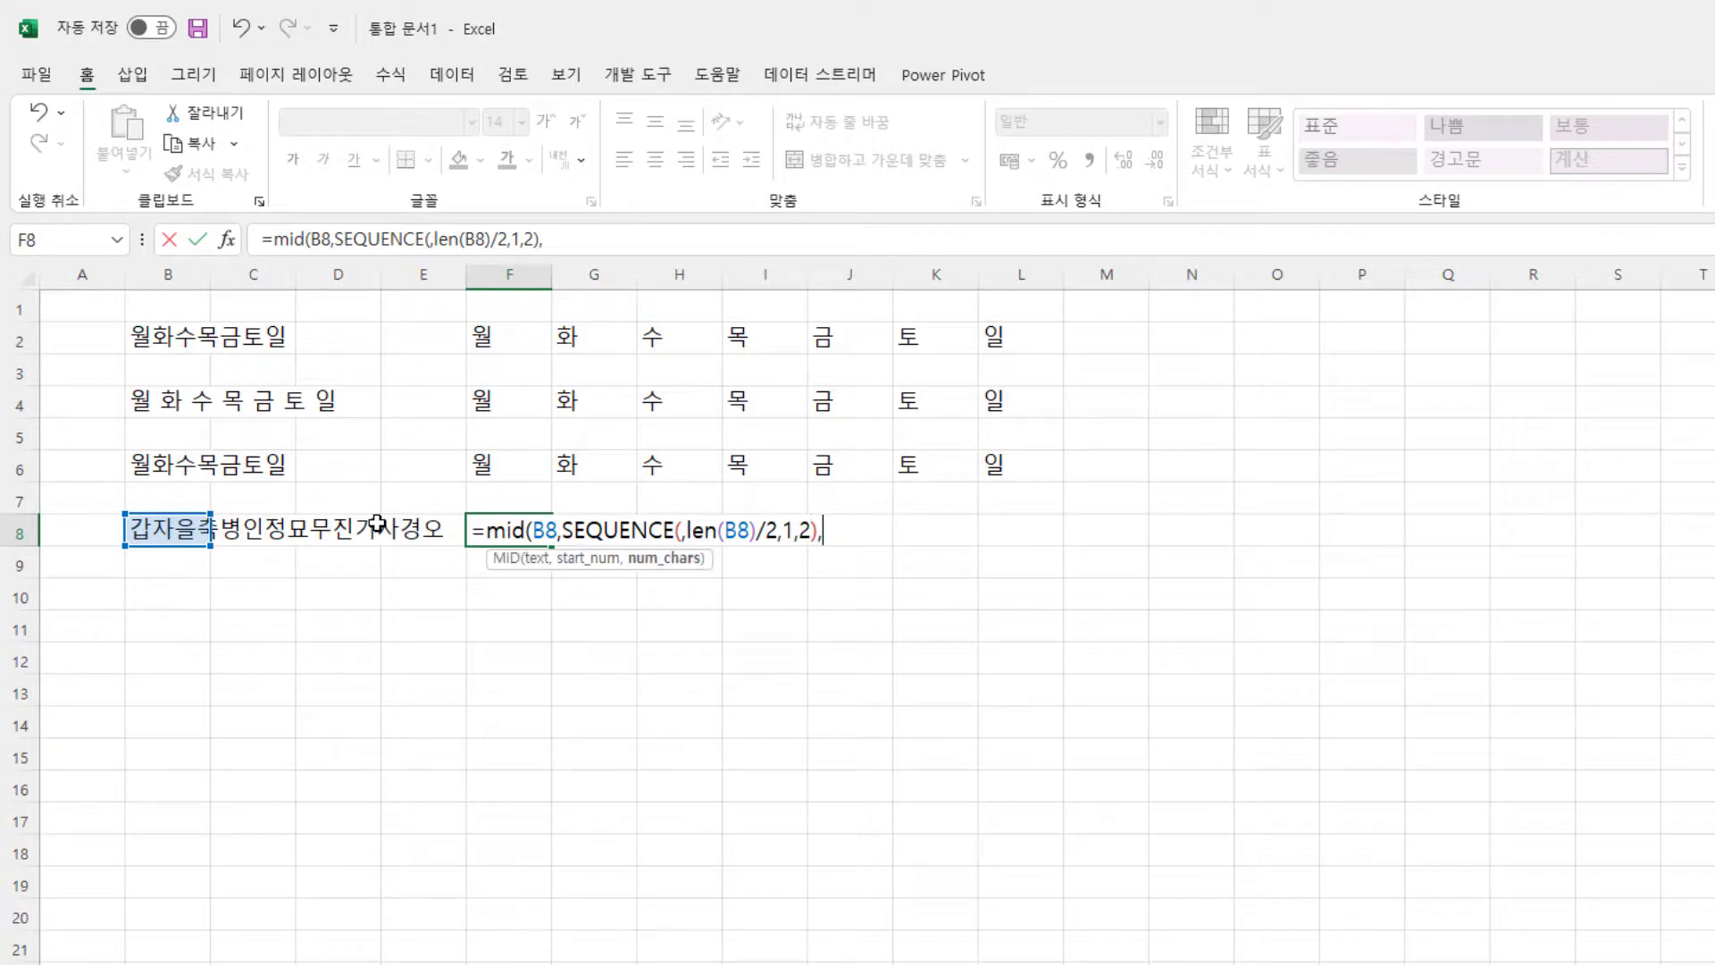
text(2))
key(Return)
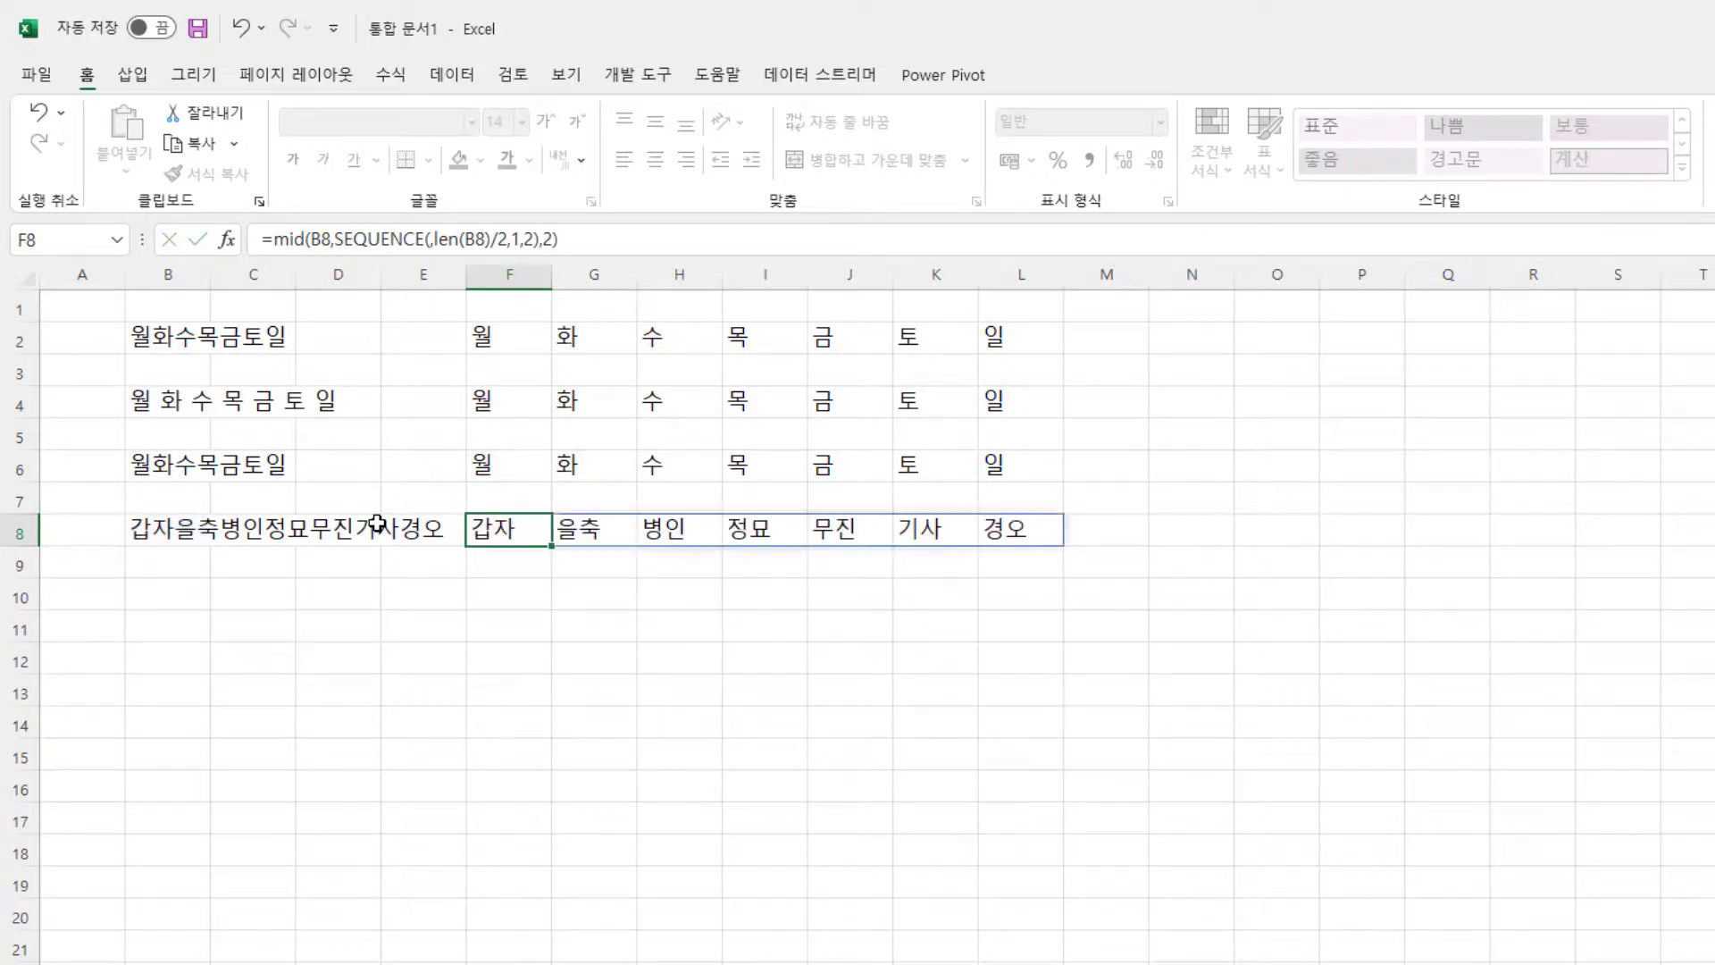
- Examine the two-character pieces and their spilled formula across cells F8 through L8
key(Up)
key(Right)
key(Right)
key(Right)
key(Right)
key(Right)
key(Right)
key(Right)
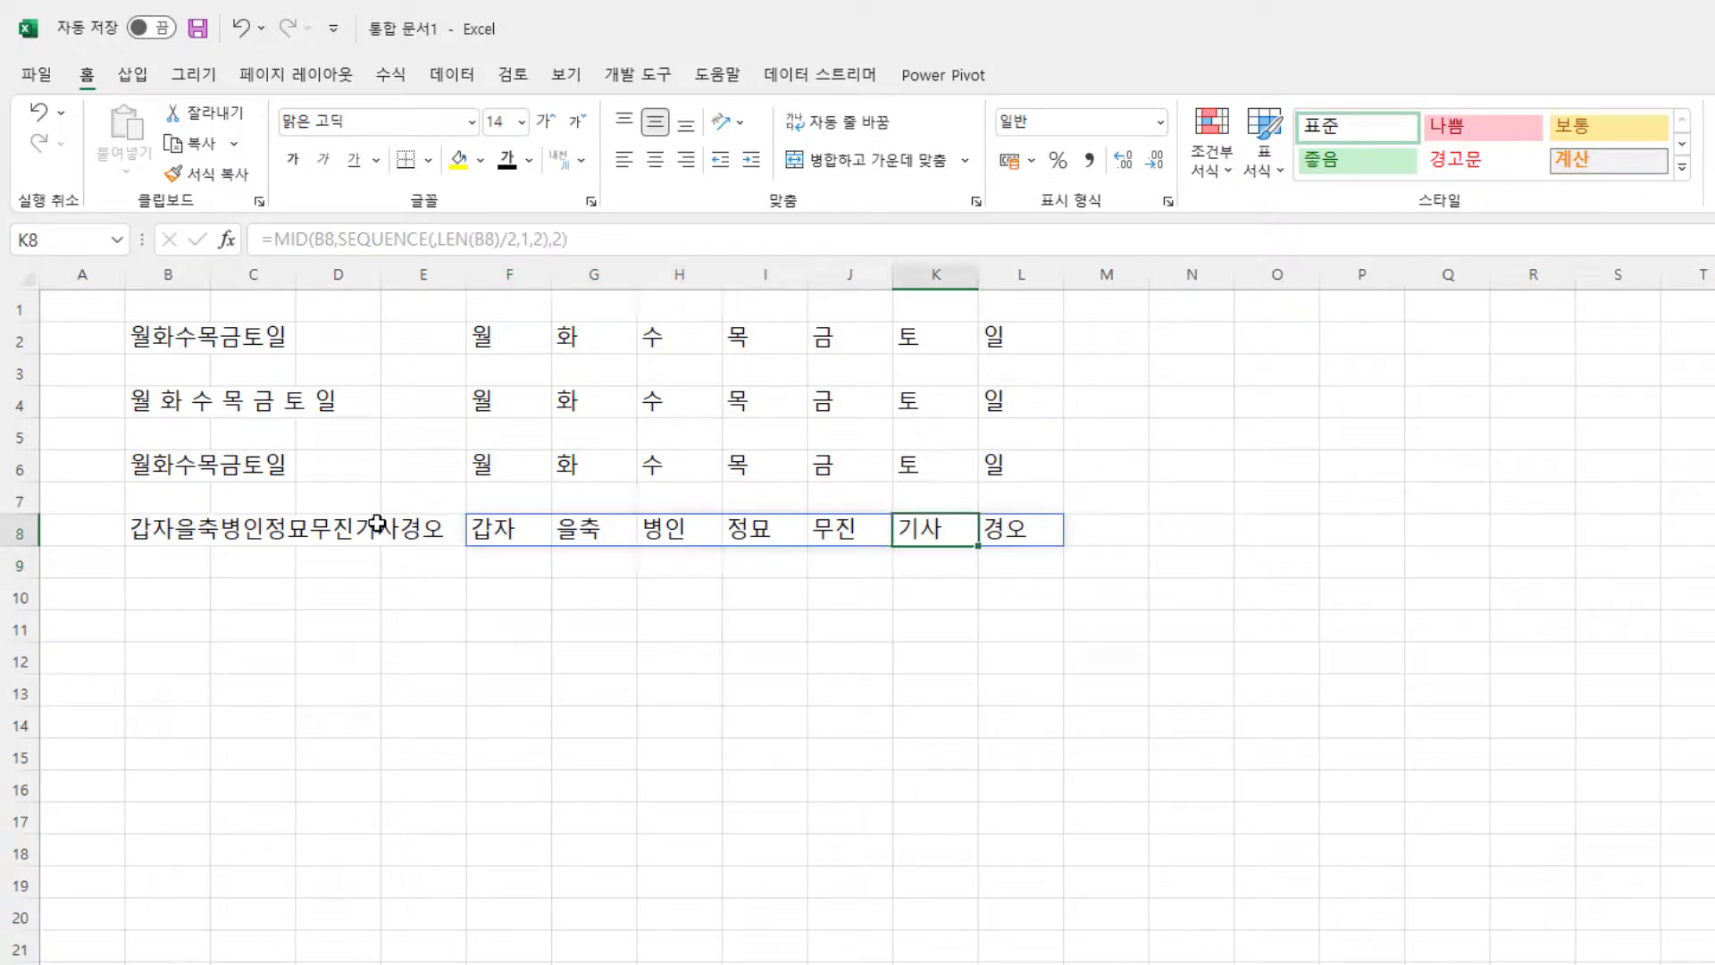
key(Right)
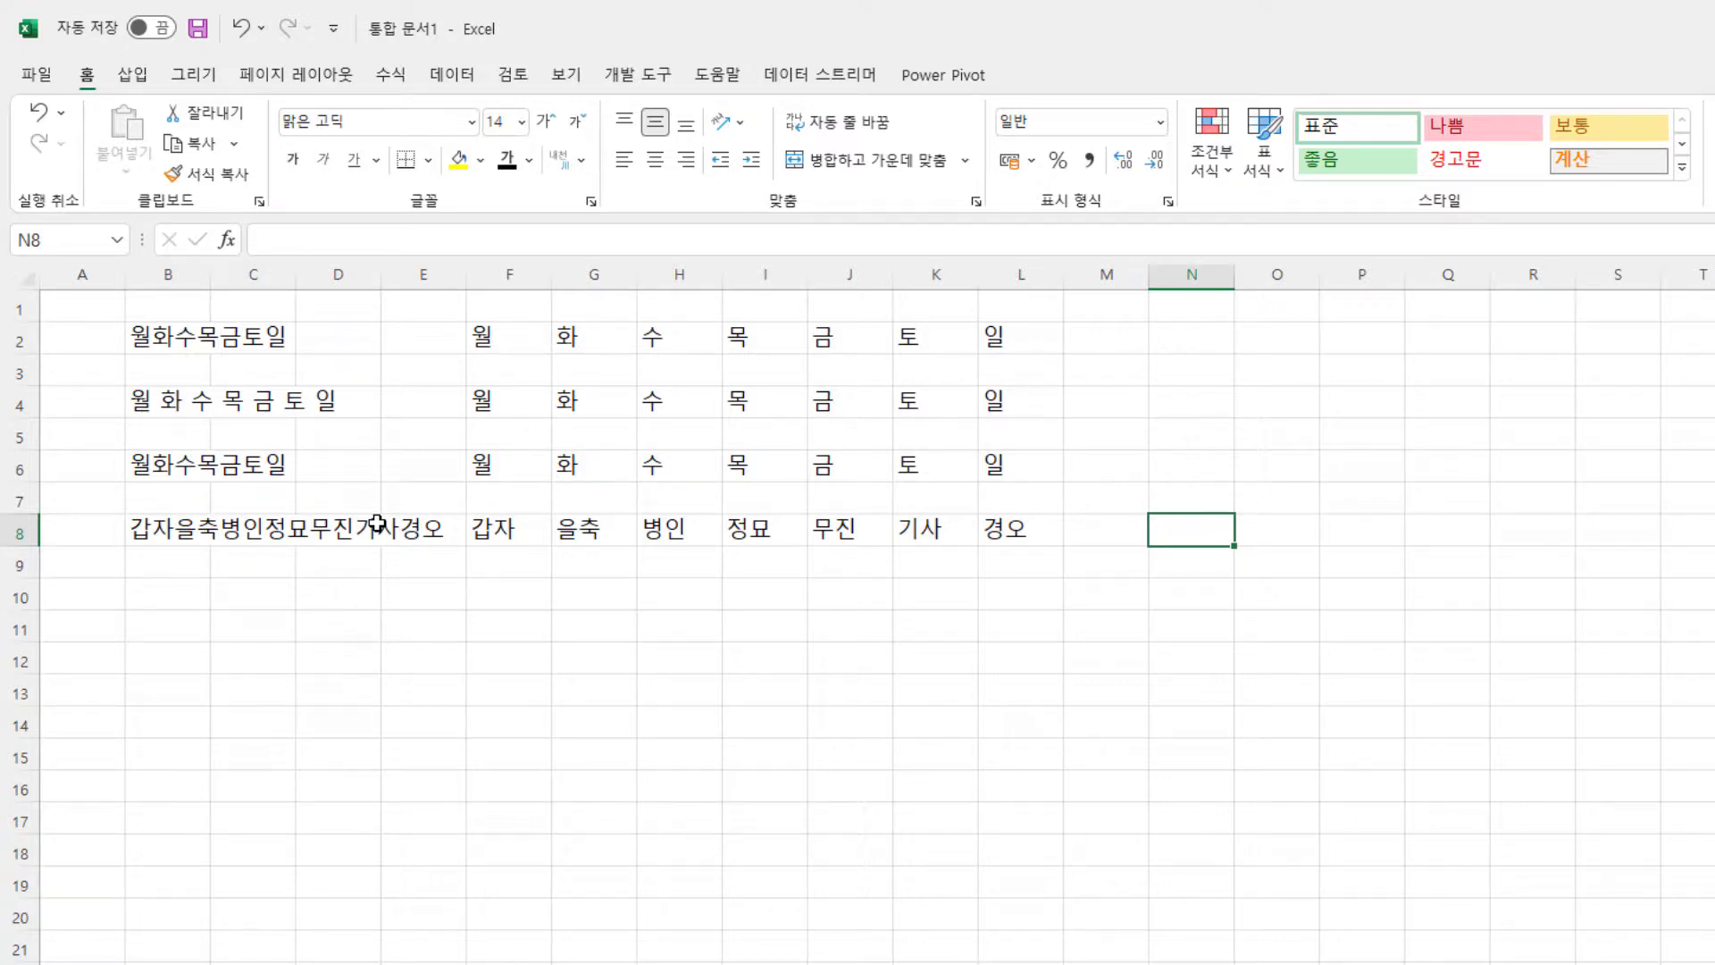
- Return to row 6 and review the horizontal split formula in F6
key(Up)
key(Up)
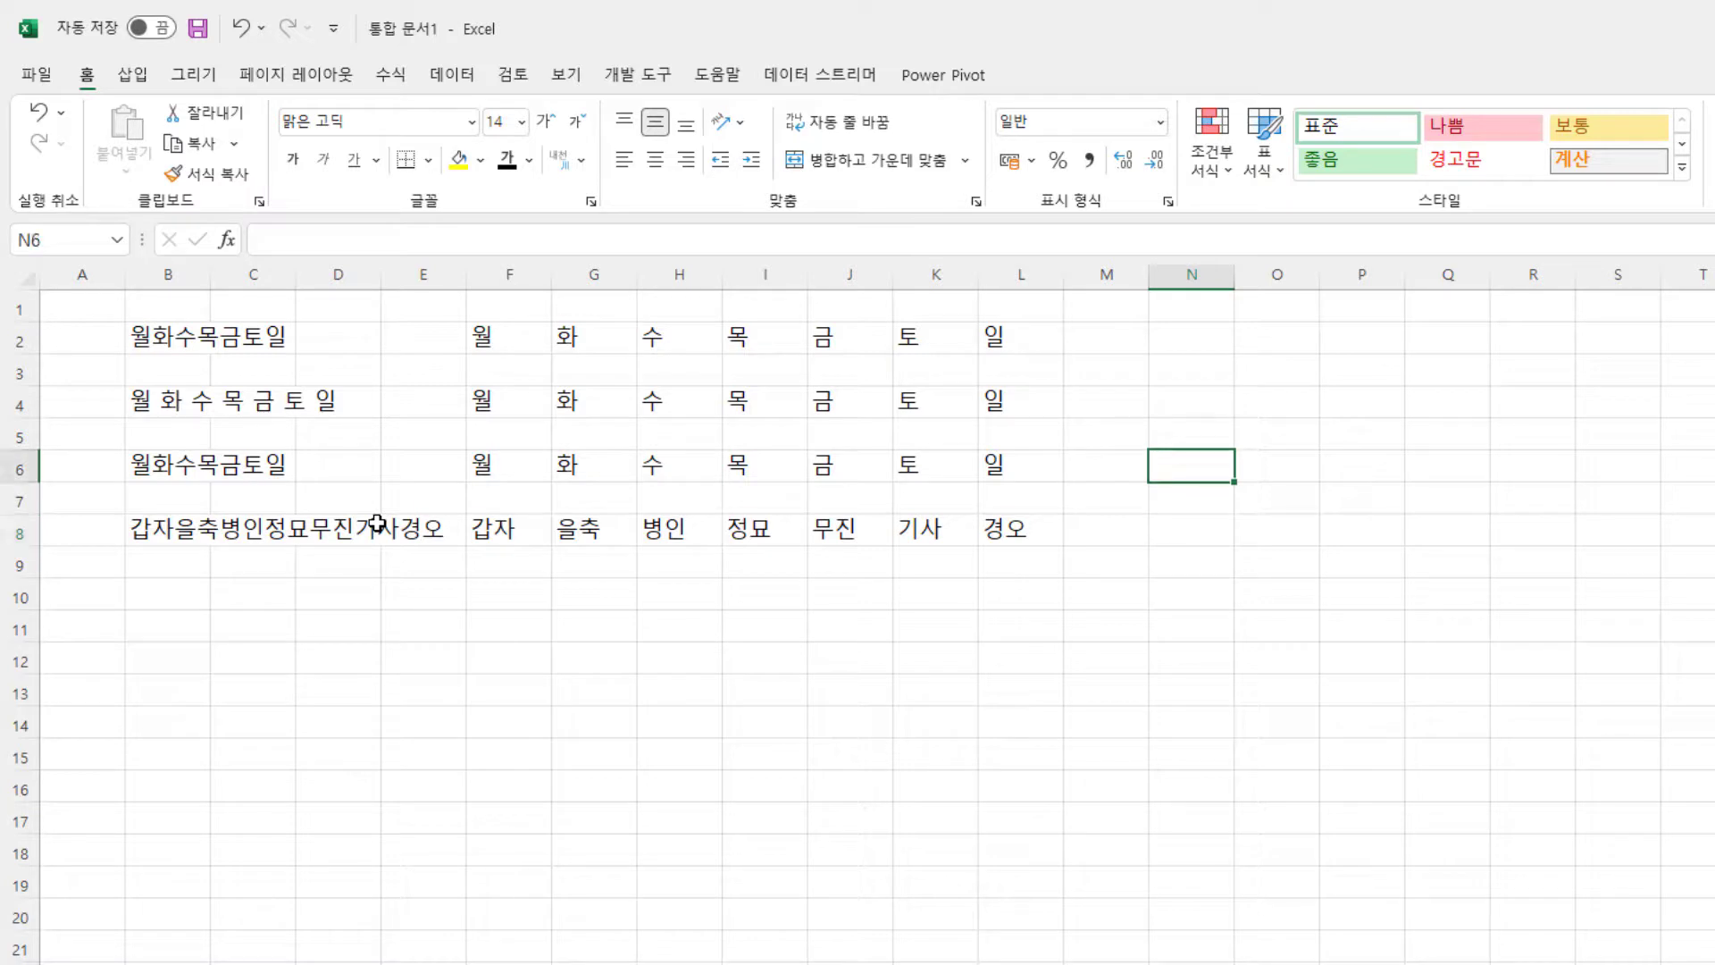
key(Left)
key(Left)
key(Left)
key(Left)
key(Left)
key(Left)
key(Left)
key(Left)
key(Left)
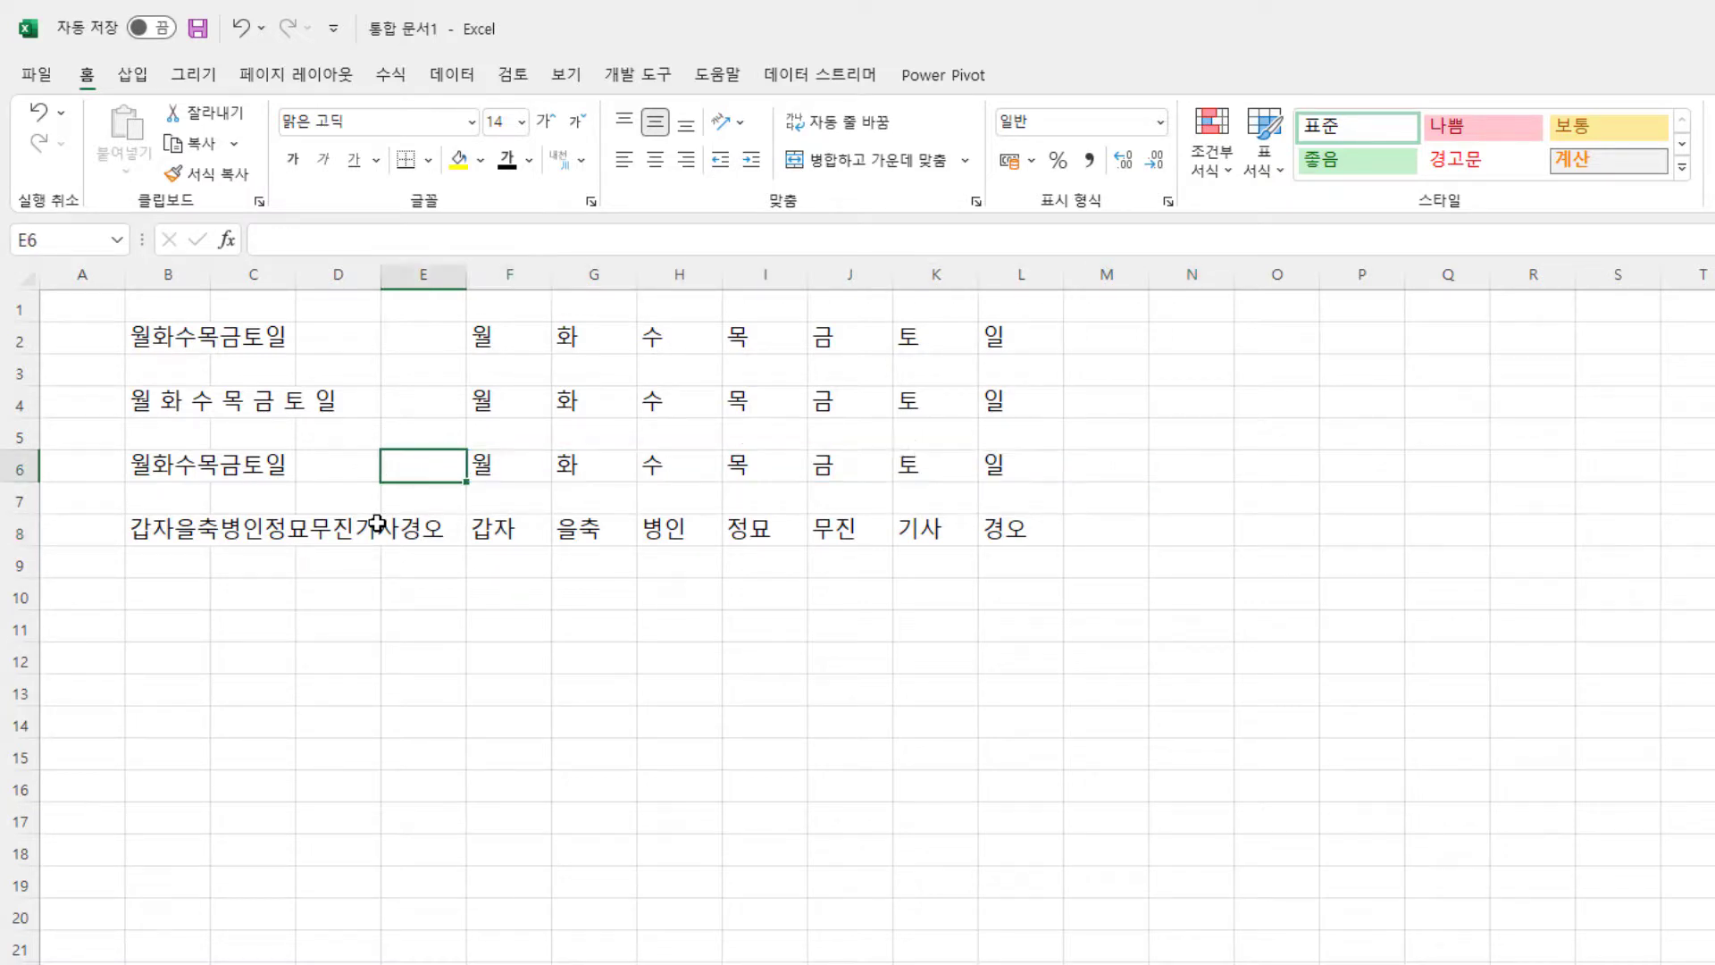
key(Right)
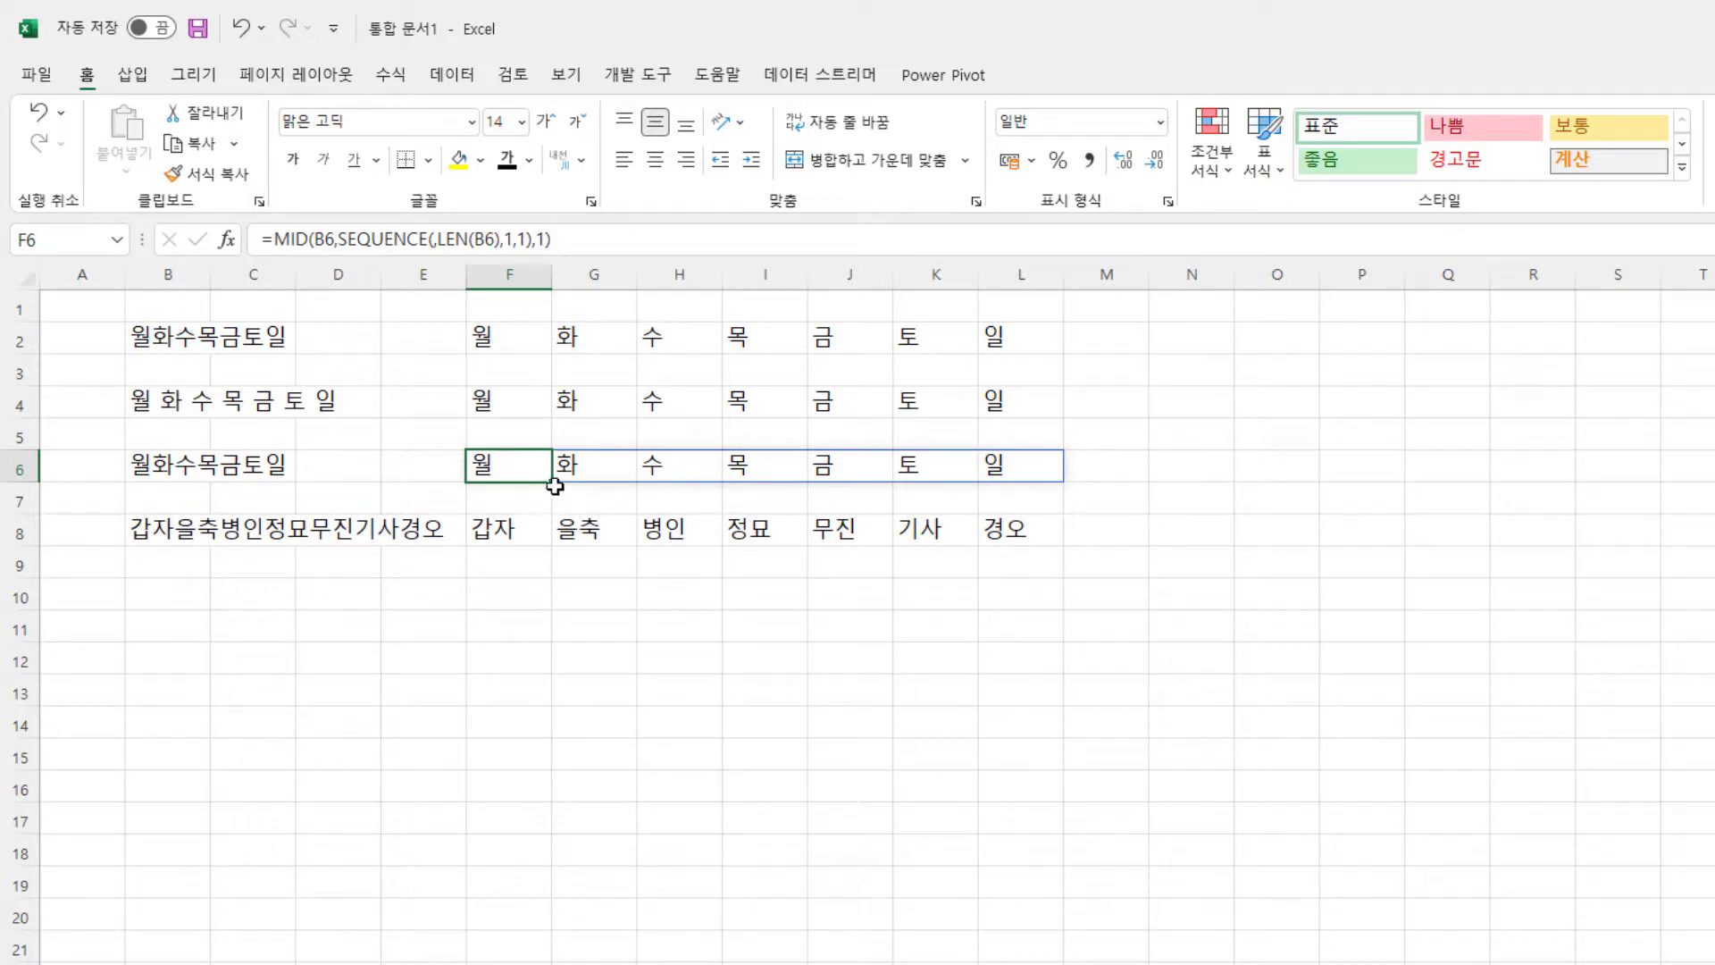
- Begin a MID formula in N6 with B6 as the text and SEQUENCE as the start position
click(1196, 465)
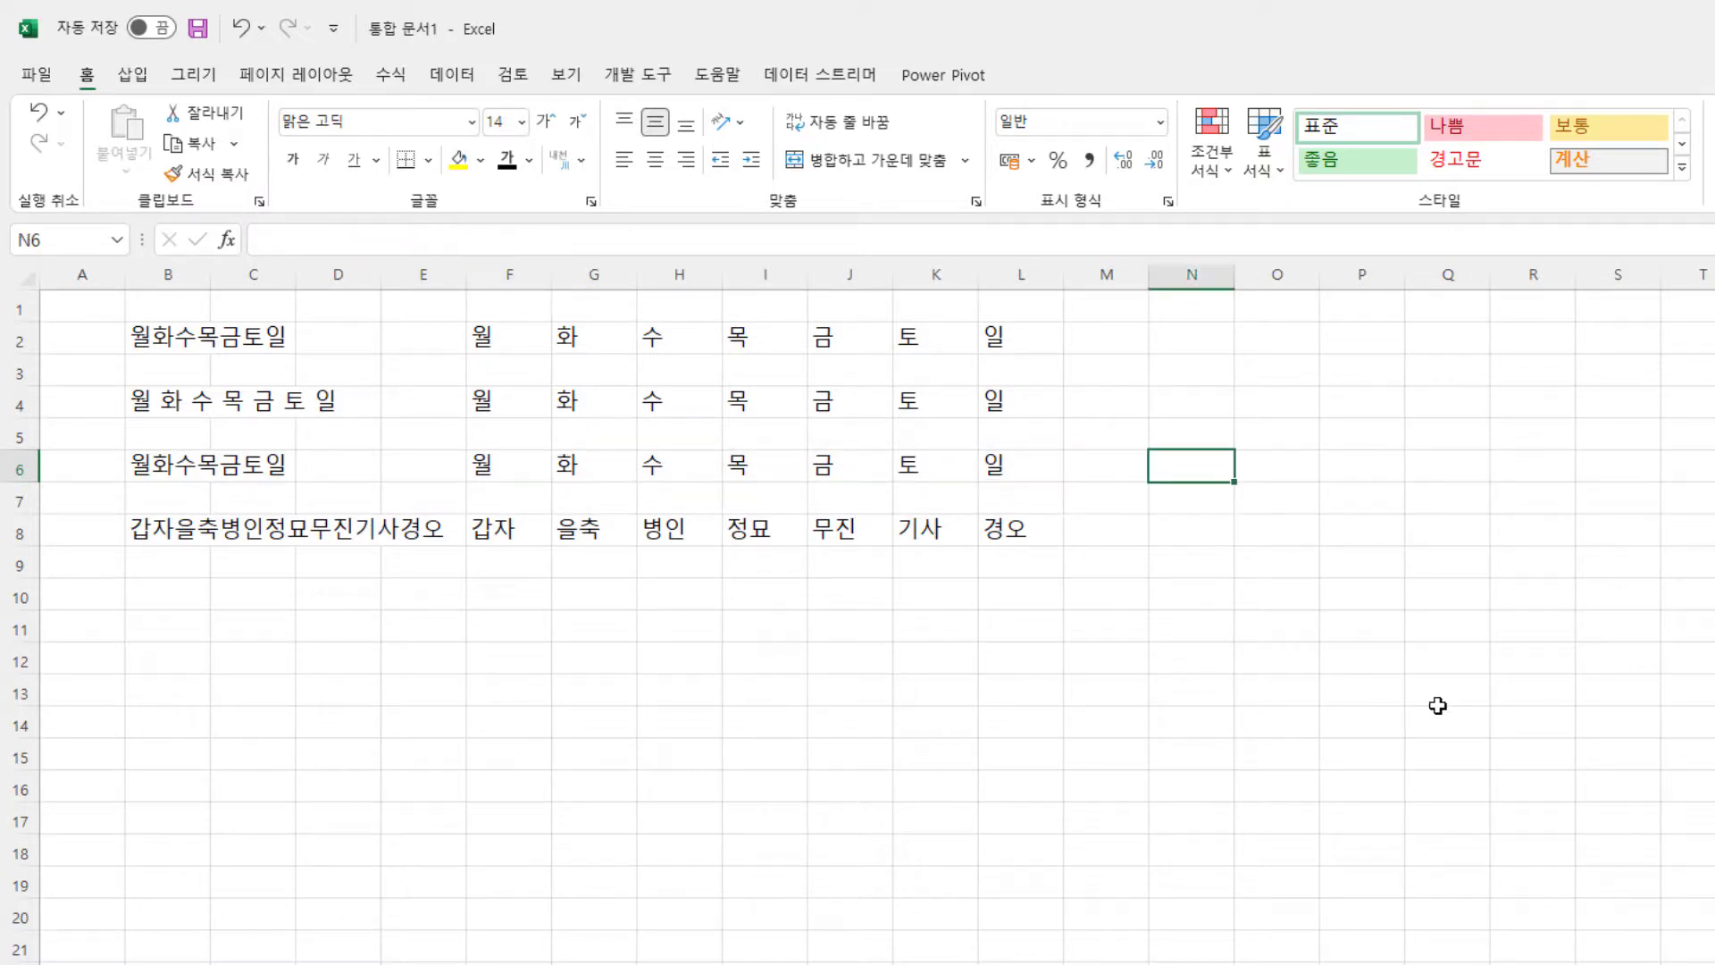
text(=)
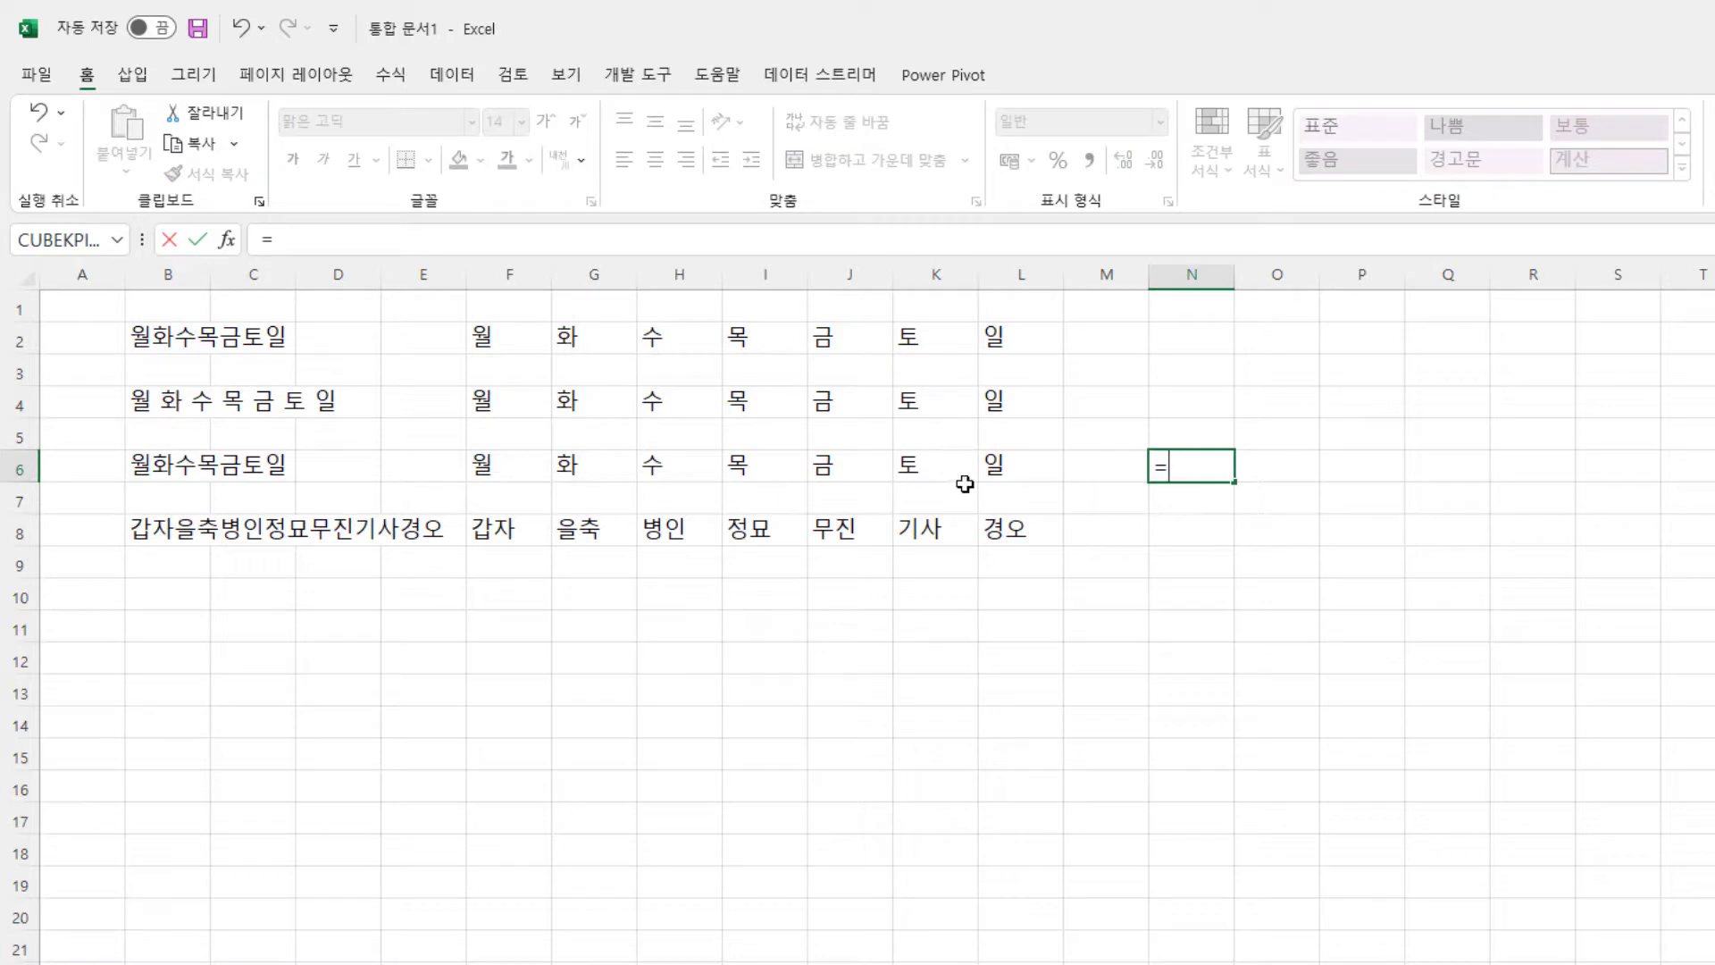
text(mid()
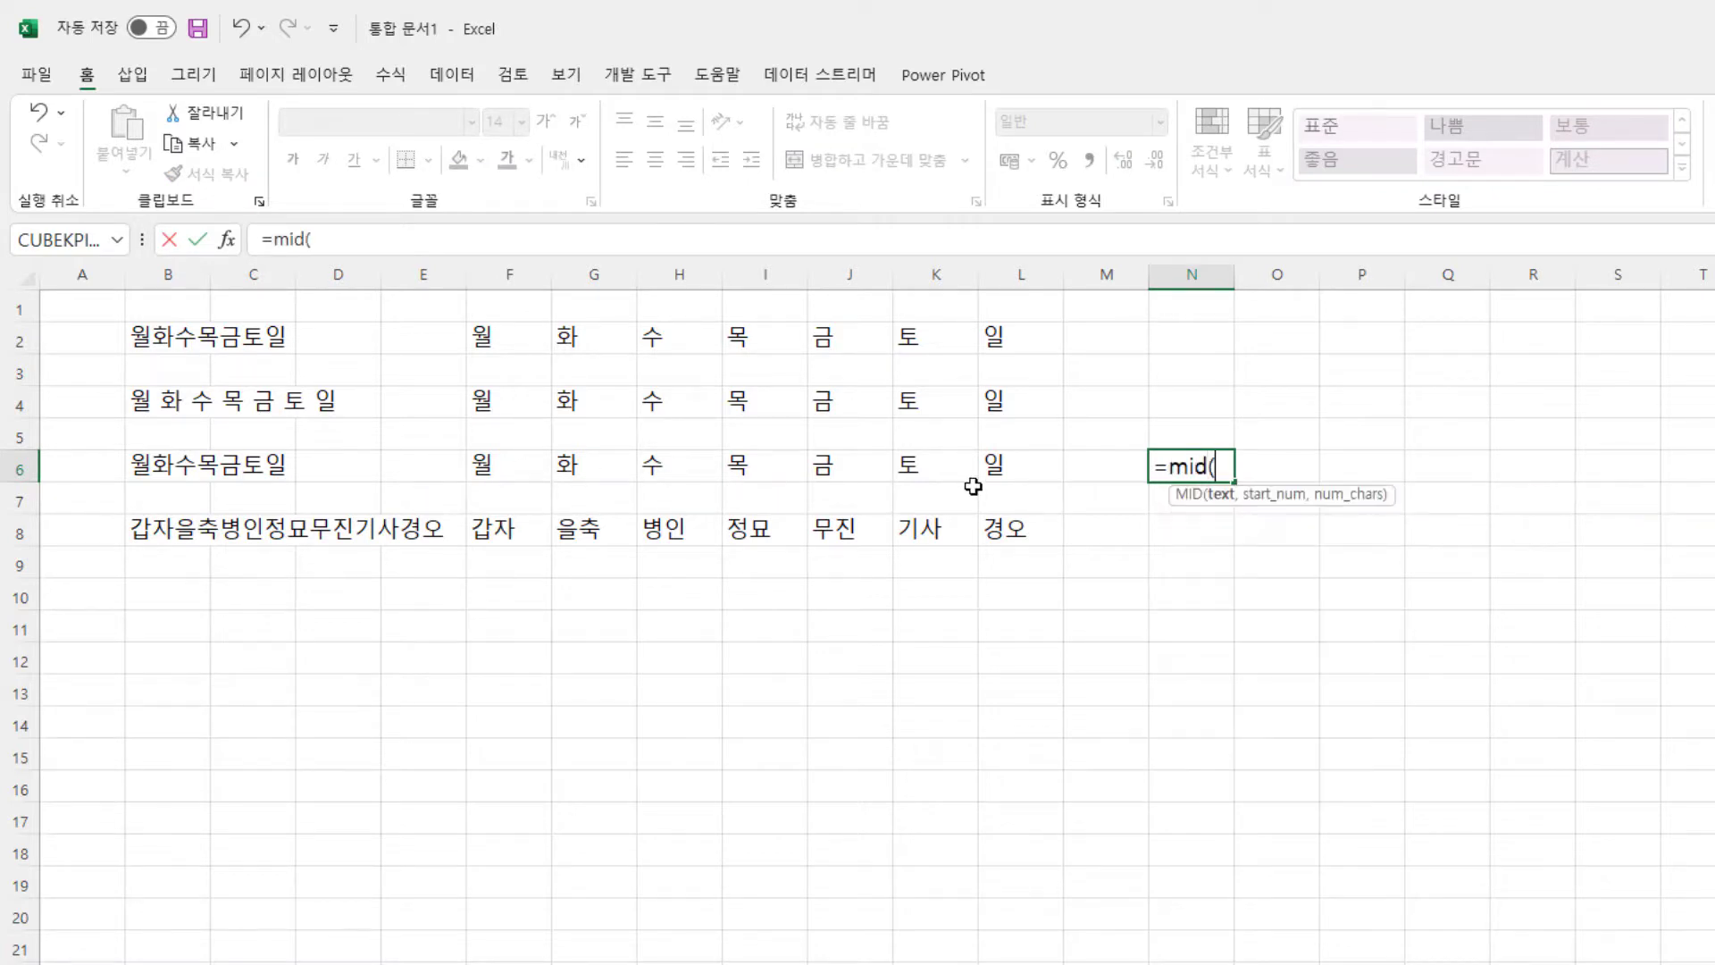
click(168, 467)
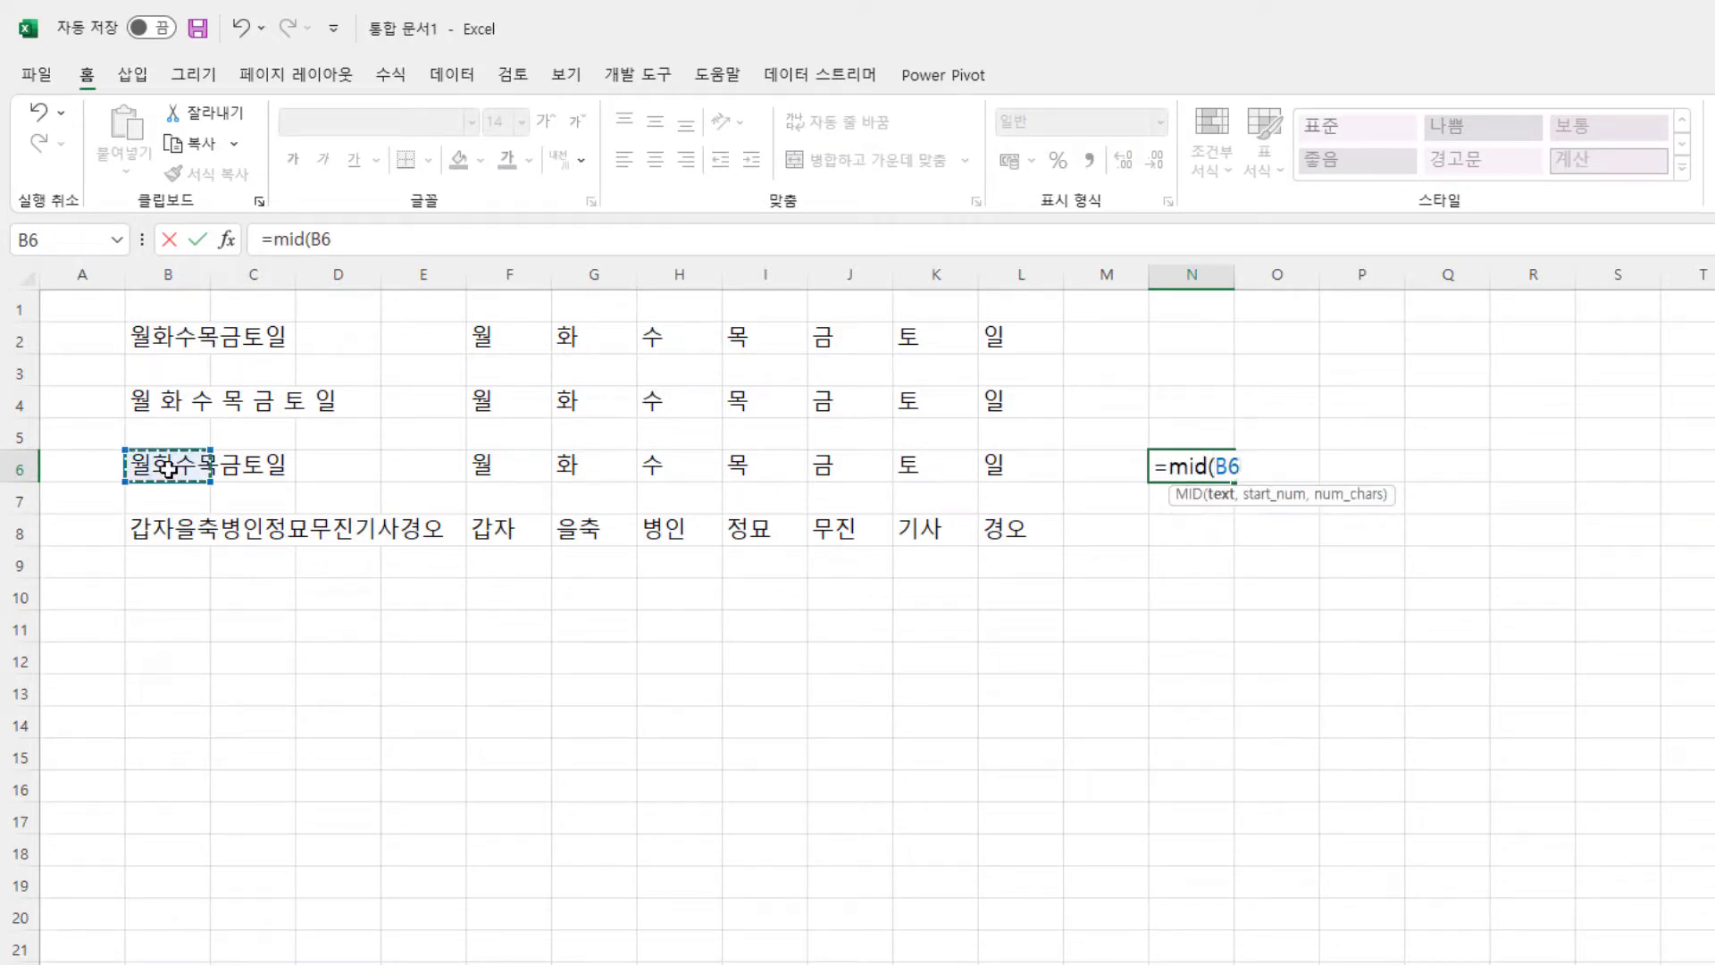
text(,se)
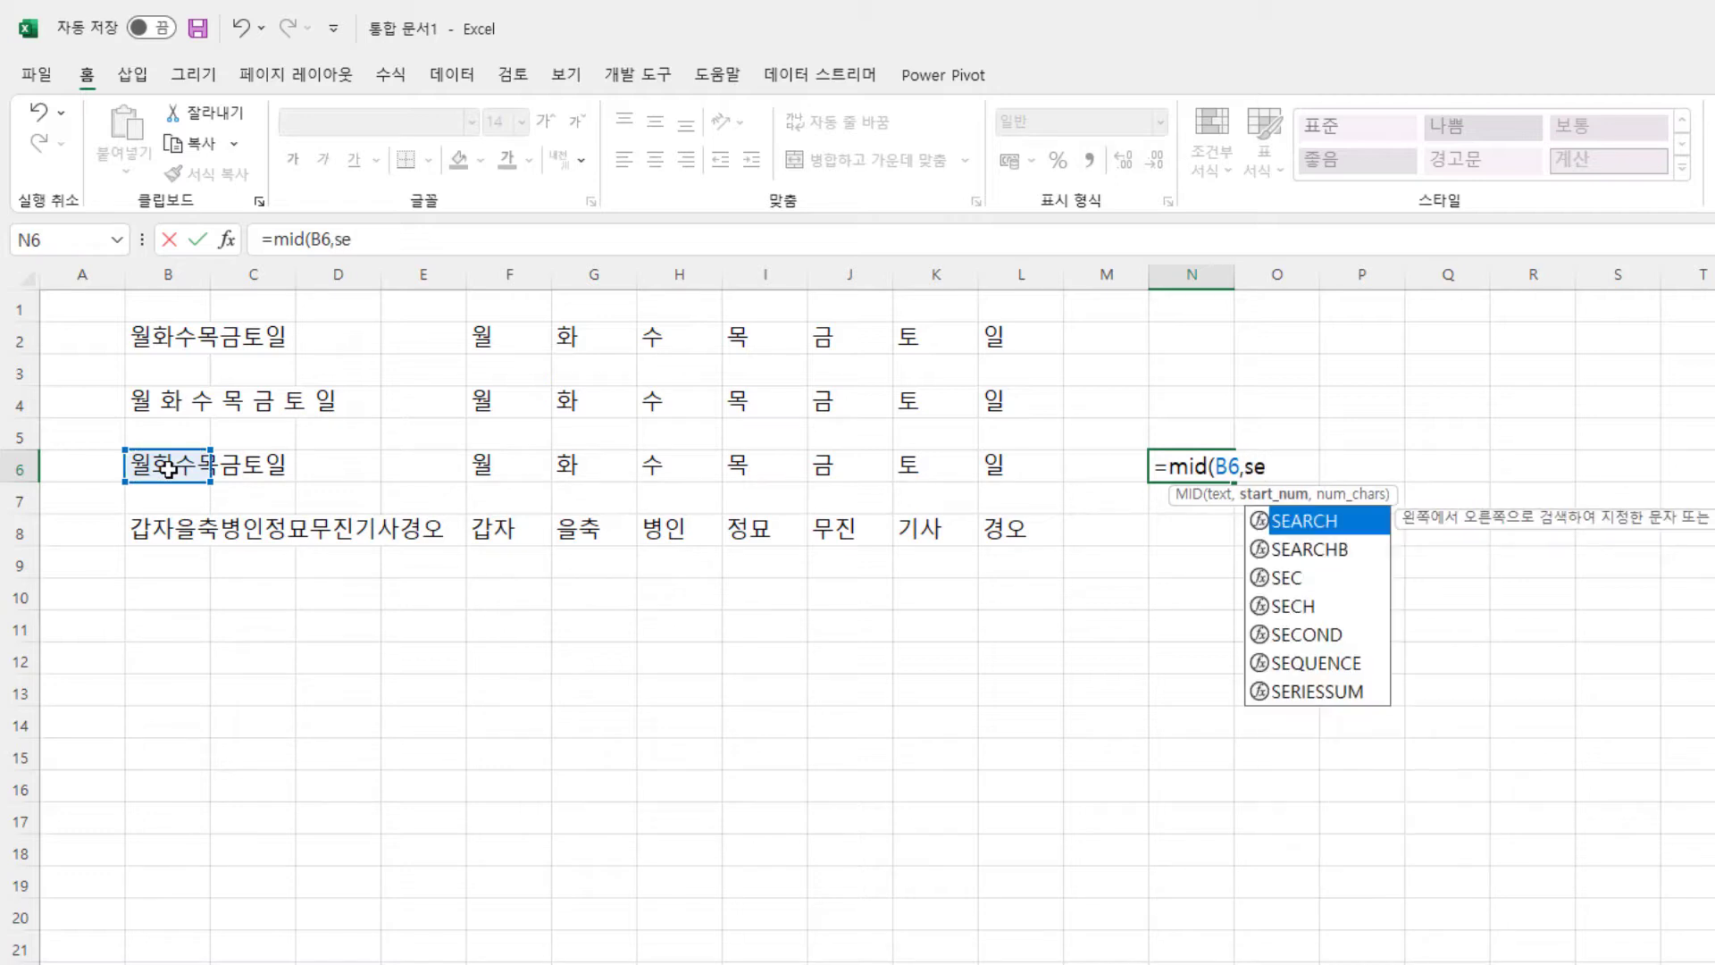
key(Tab)
key(BackSpace)
key(BackSpace)
key(BackSpace)
key(BackSpace)
key(BackSpace)
text(q)
key(Tab)
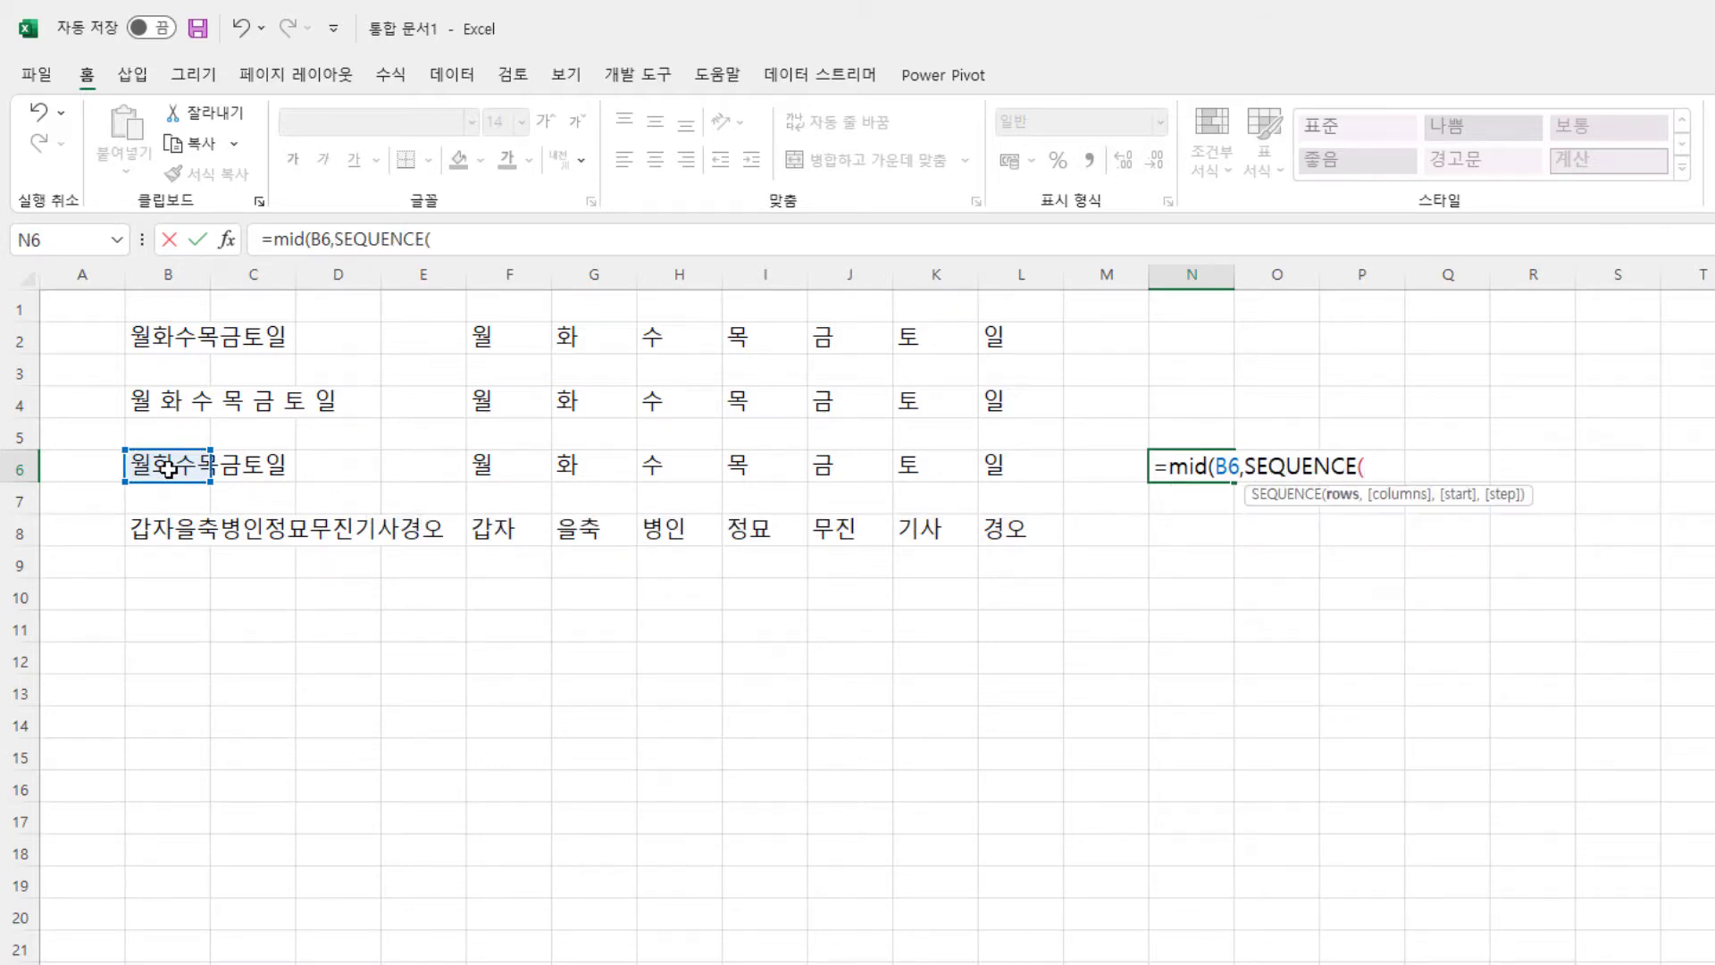
- Complete SEQUENCE with empty rows, LEN(B6) columns, start 1 and step 1, extracting one character: =MID(B6,SEQUENCE(,LEN(B6),1,1),1)
text(,)
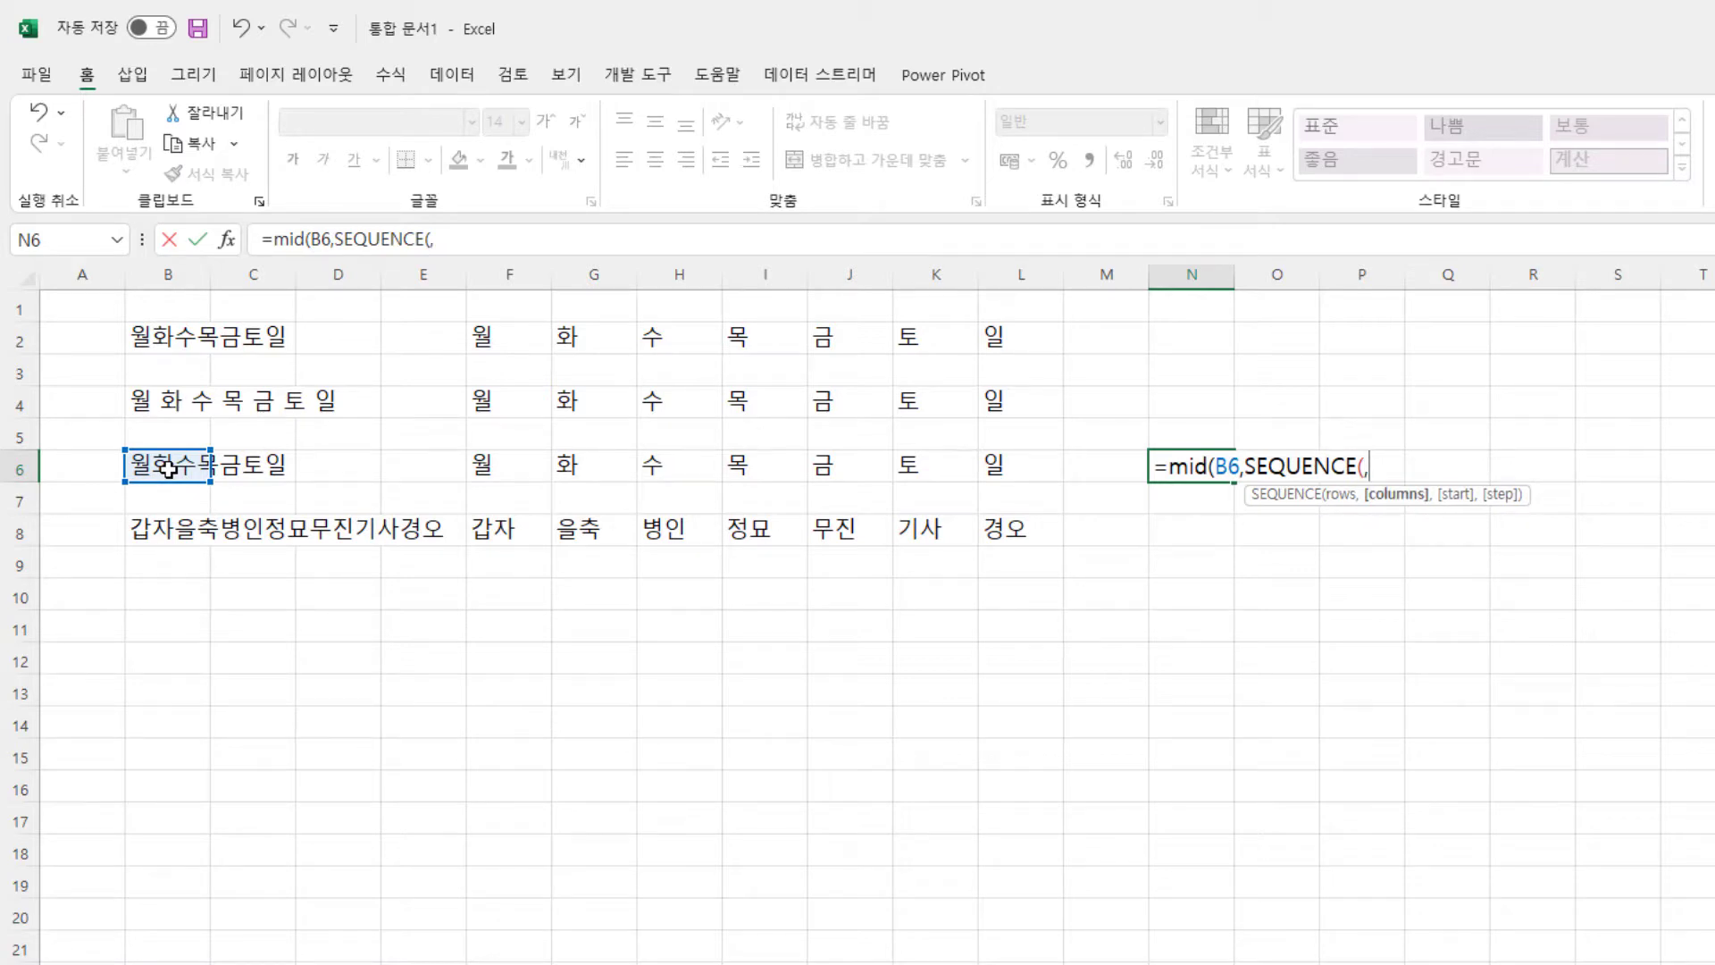
text(len()
key(Left)
key(Left)
key(Left)
key(Left)
key(Left)
key(Left)
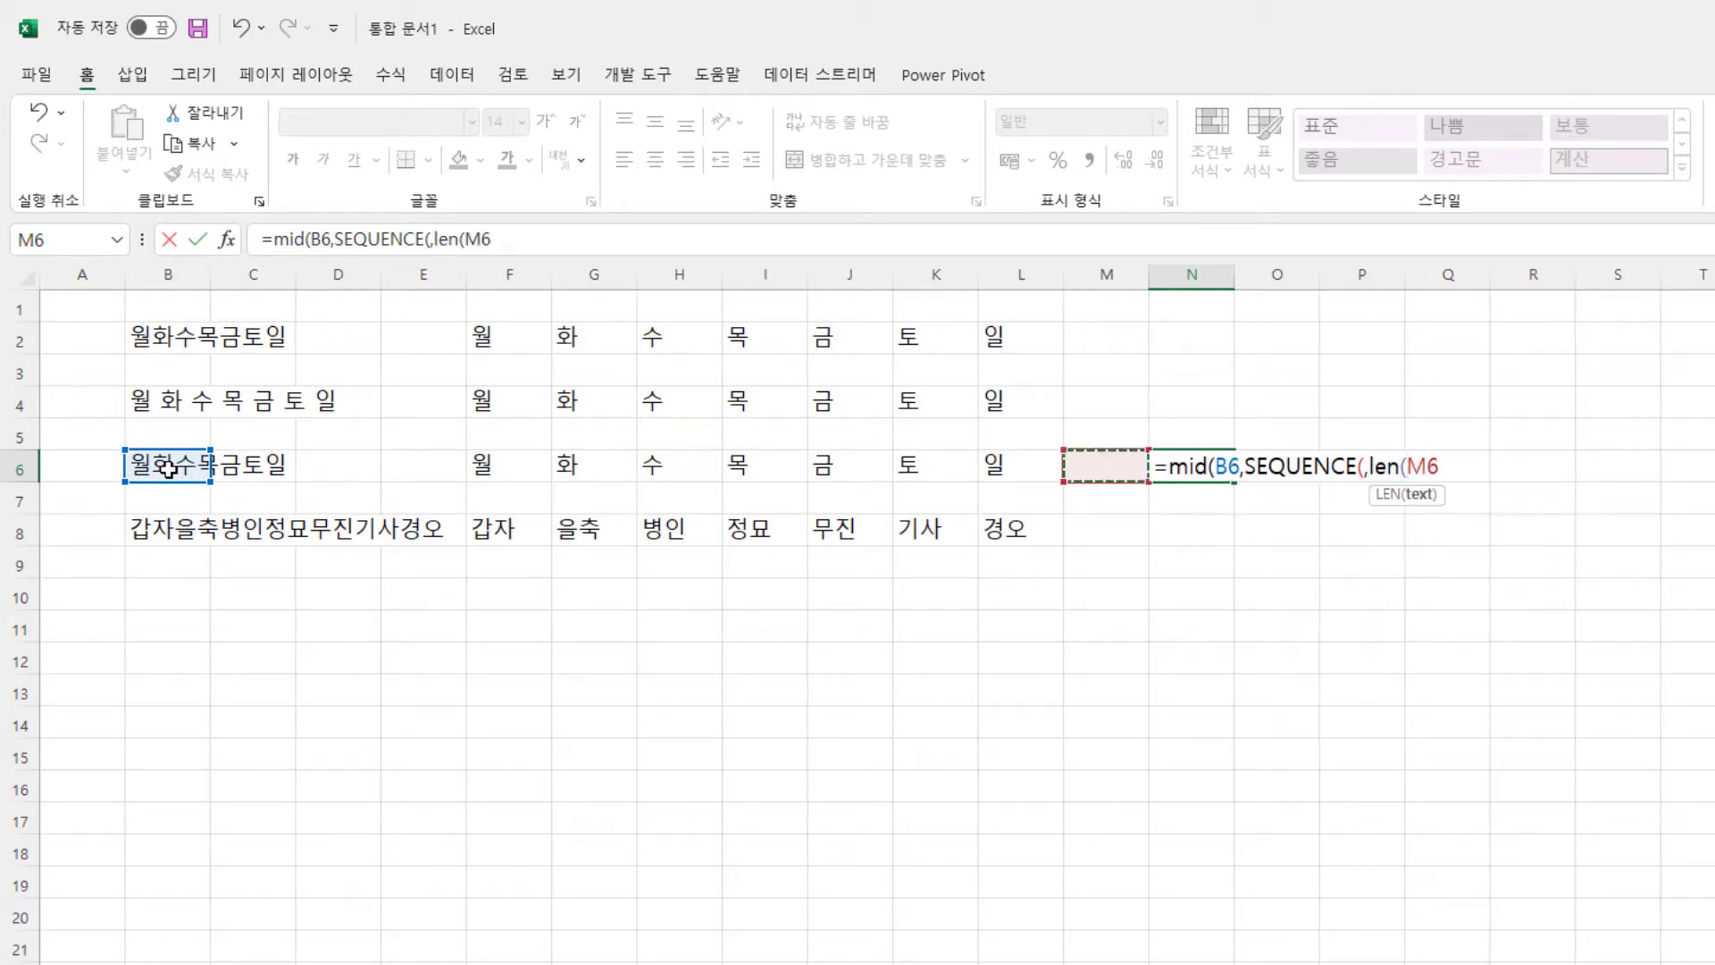
key(Left)
key(Left)
key(Left)
key(Left)
key(Left)
key(Left)
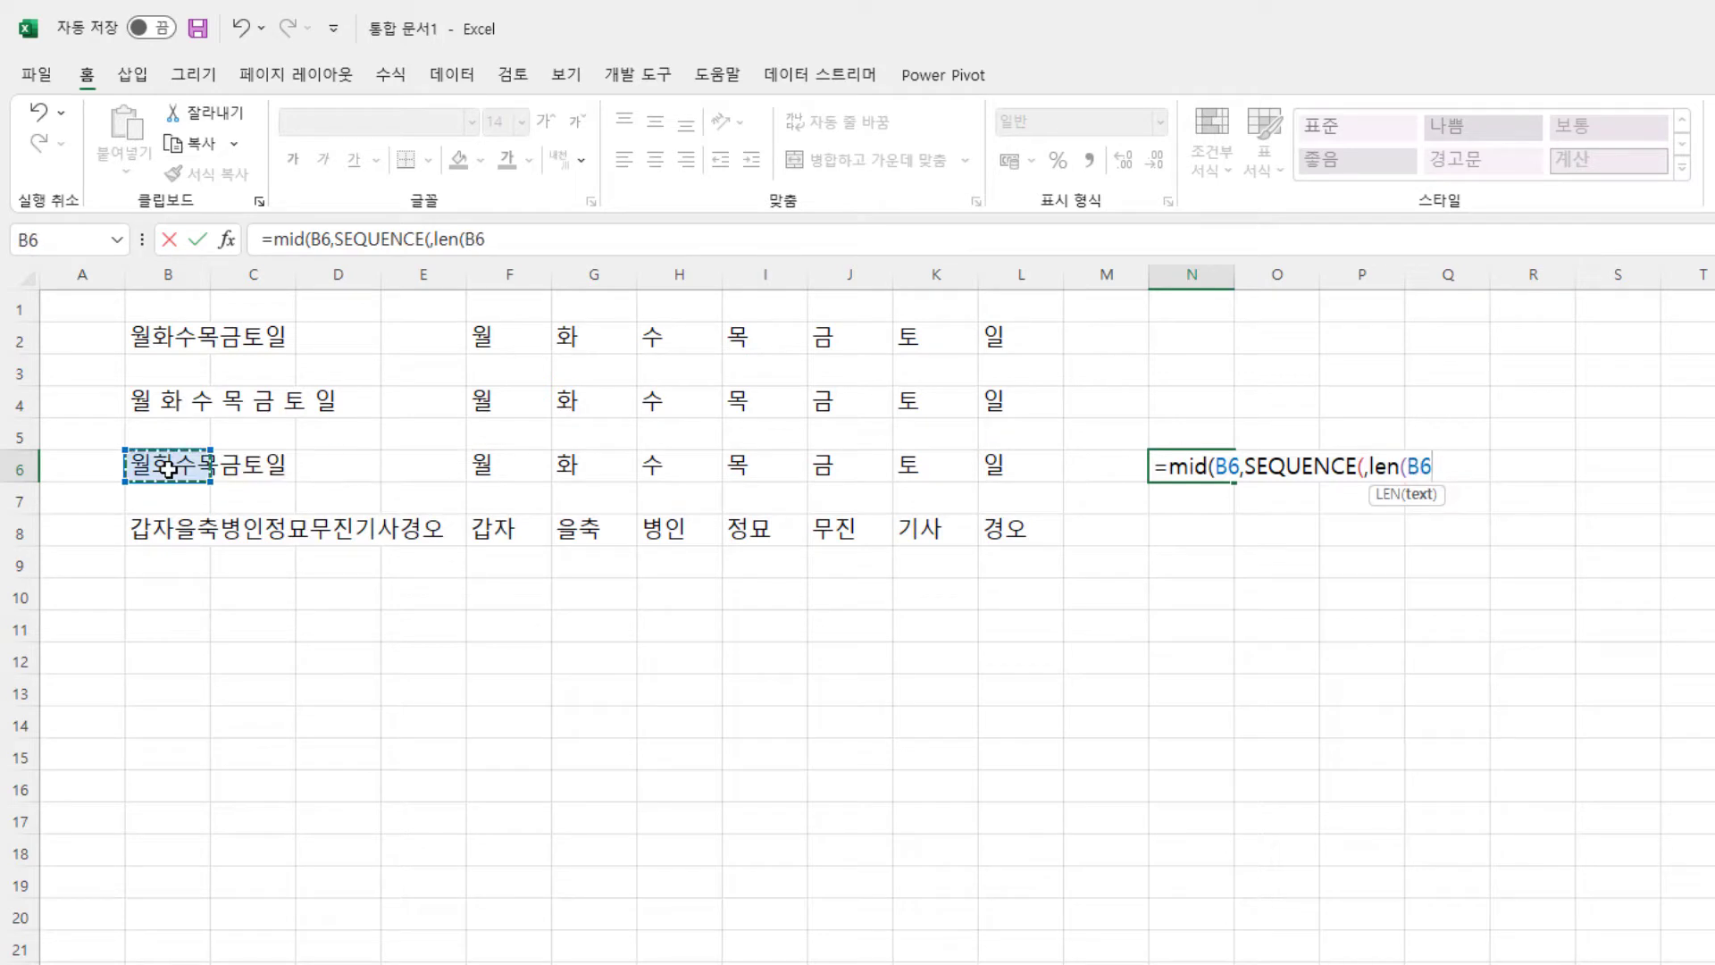
text(),)
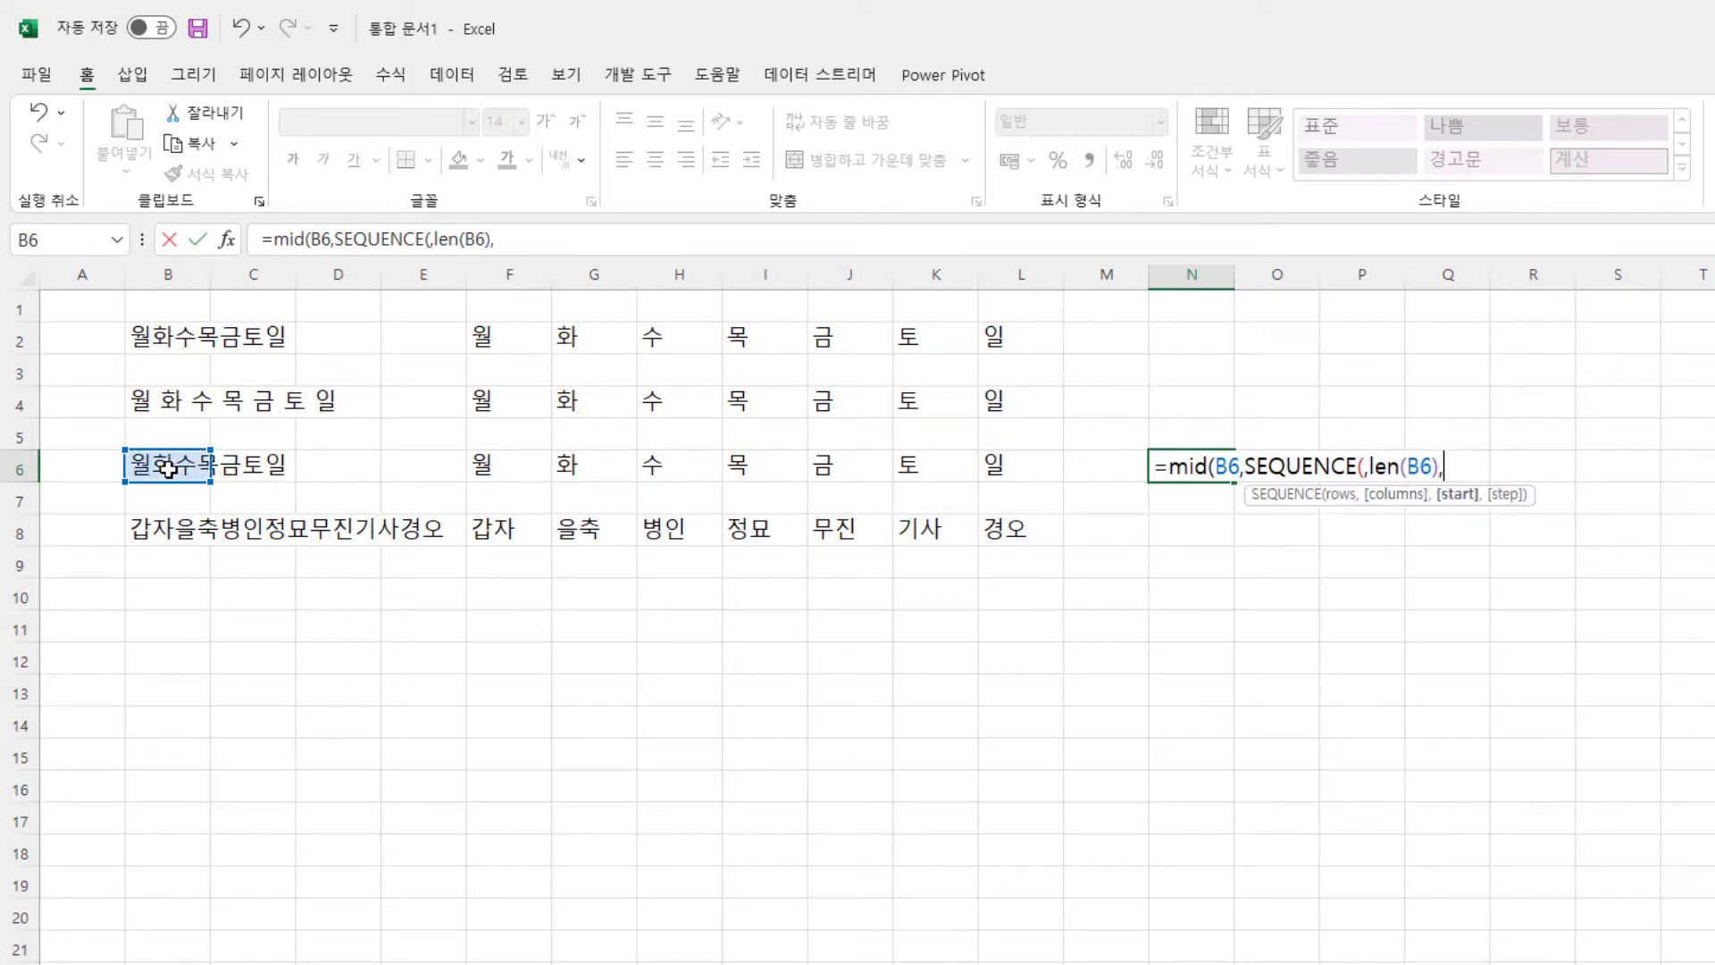
text(1,1),1))
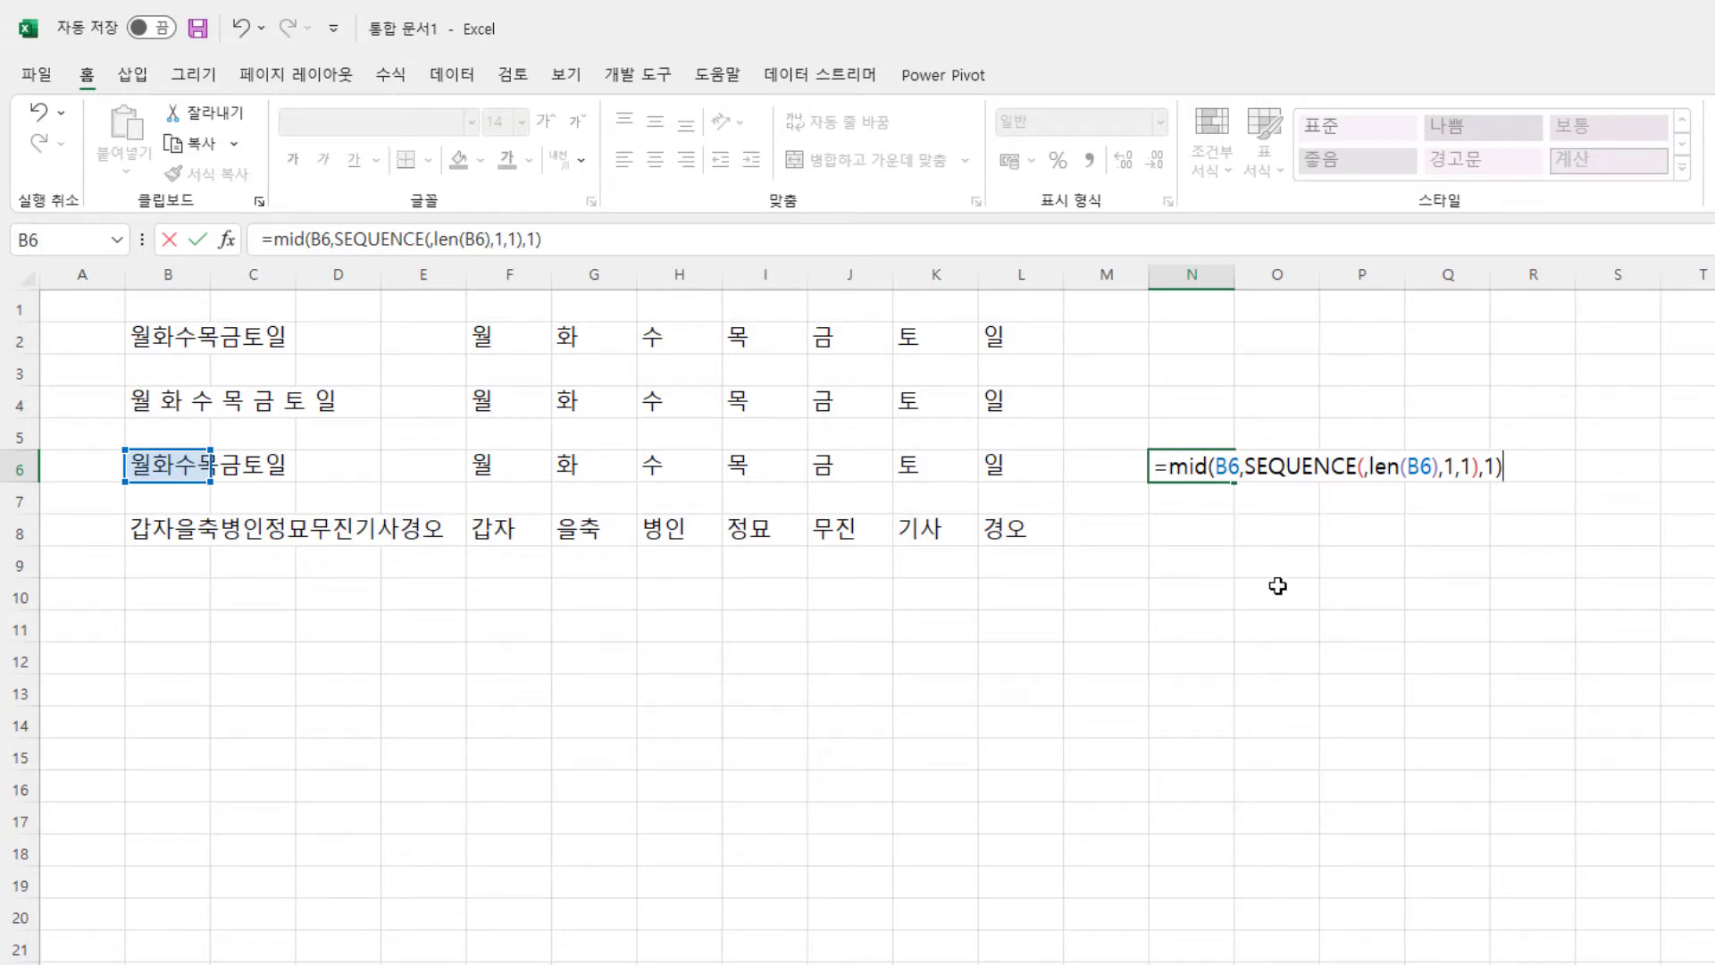
- Append &"요일" to the MID formula in N6, commit it, and check the spilled weekday names along row 6
text(&"요일")
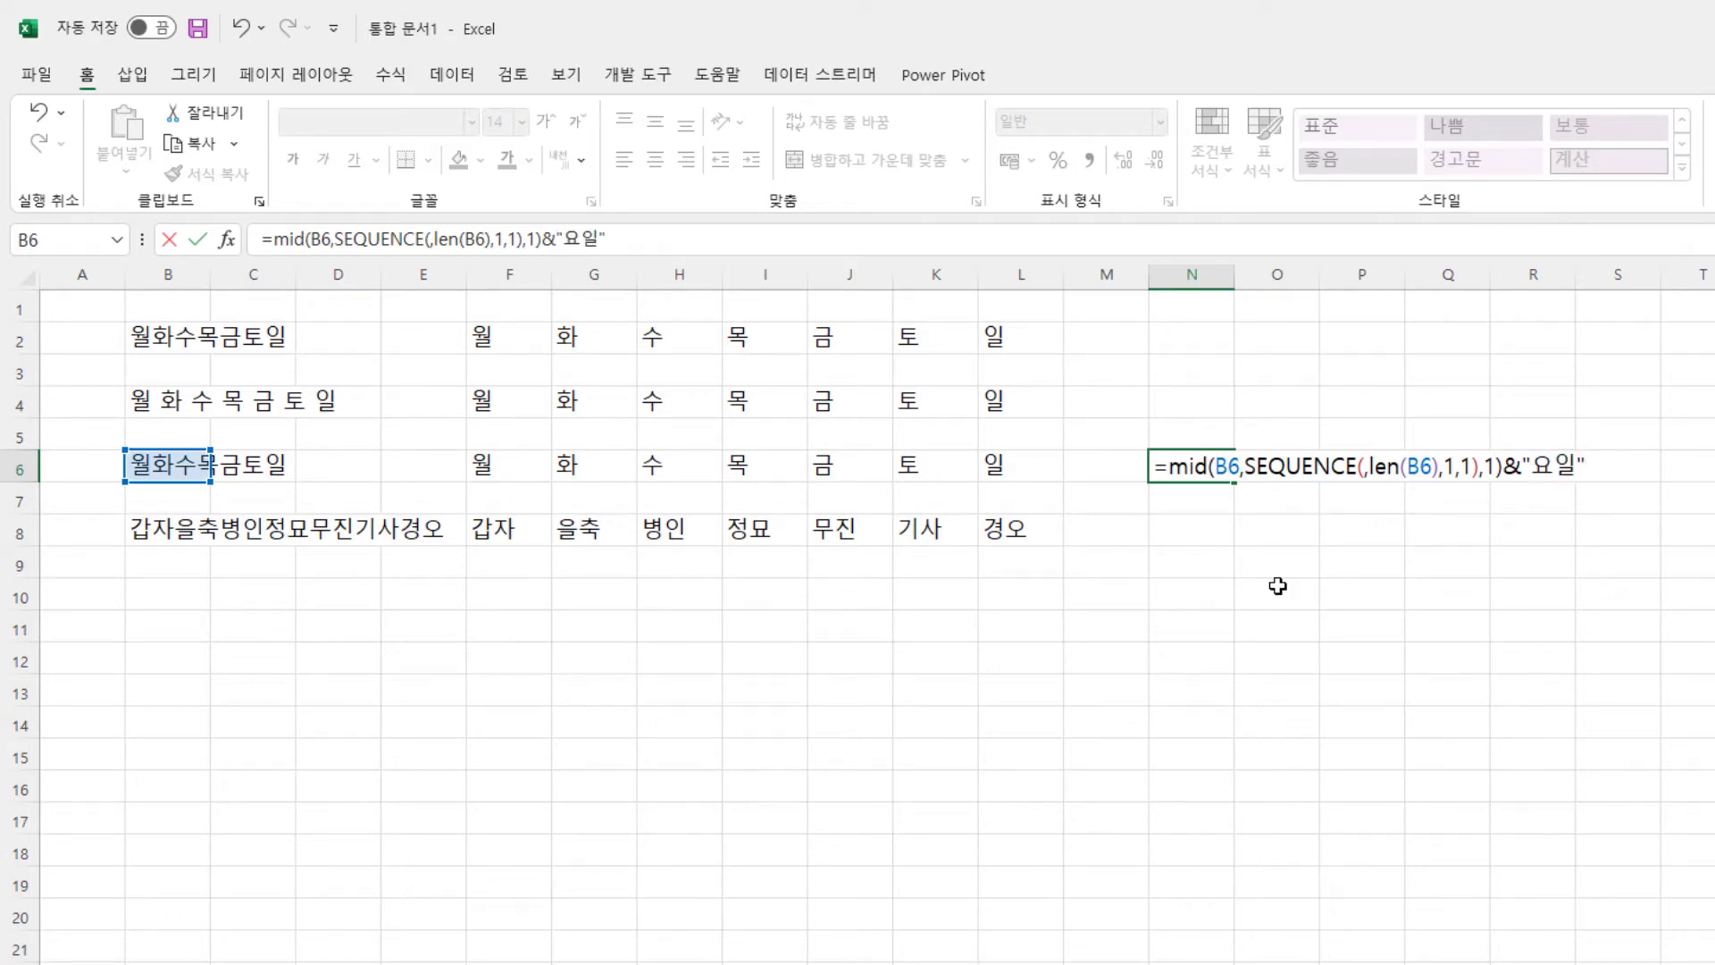
key(Return)
key(Up)
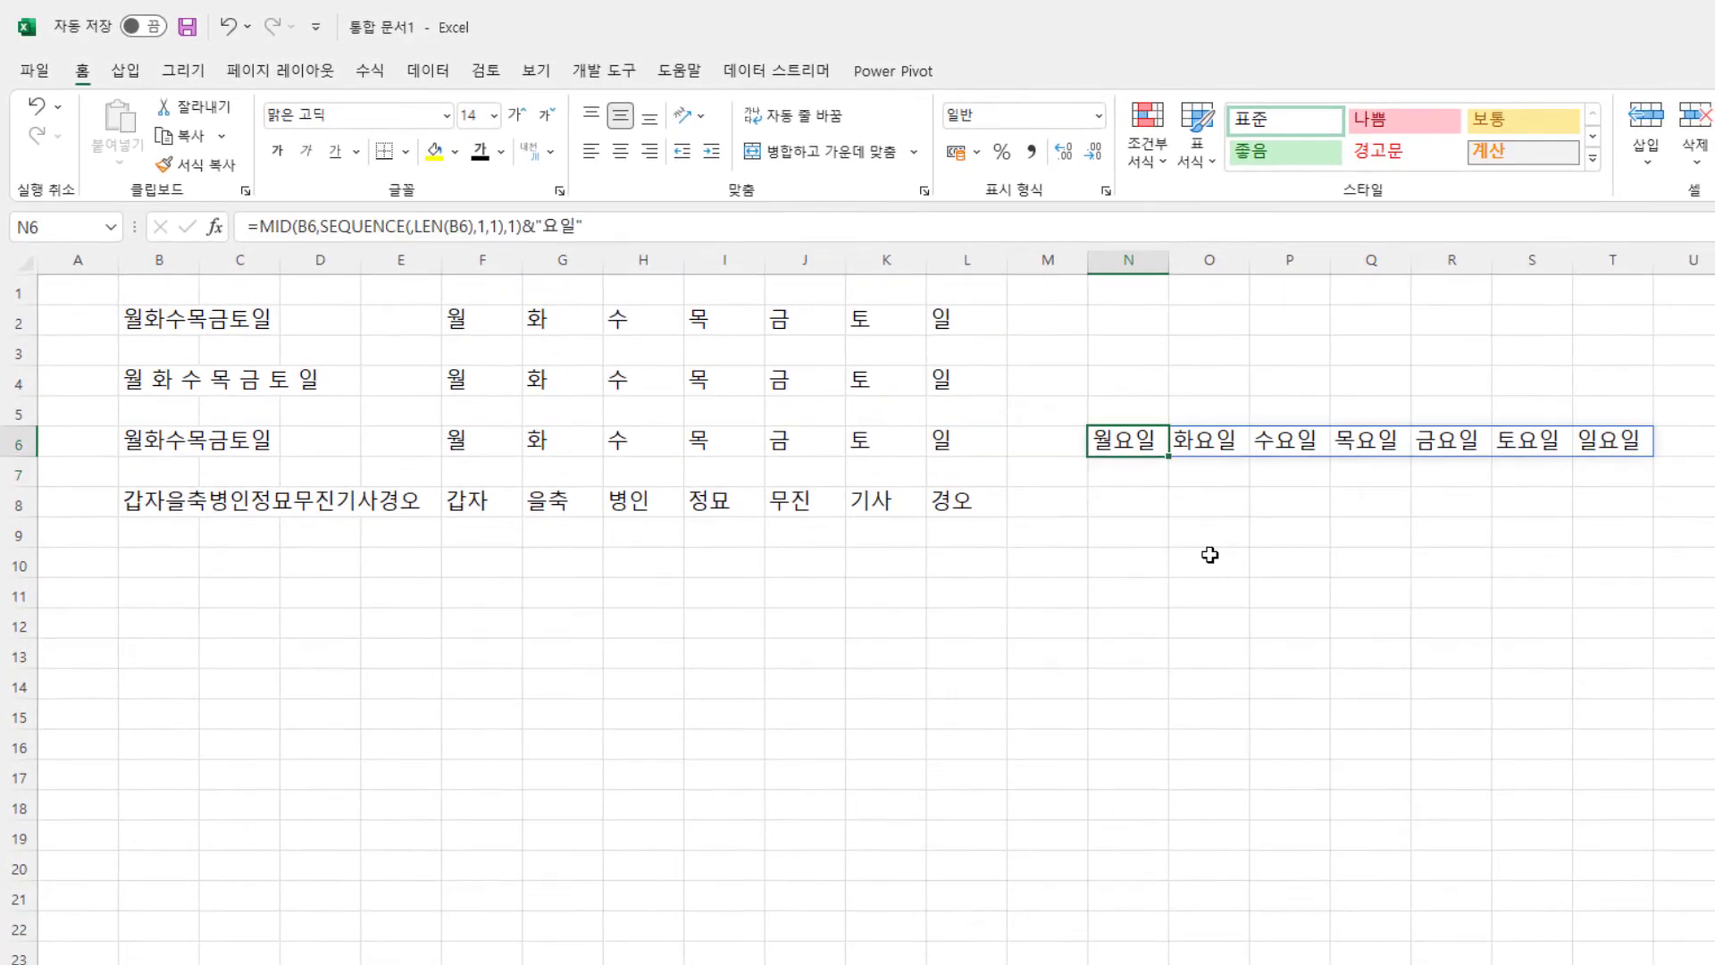
key(Right)
key(Right)
key(Right)
key(Right)
key(Right)
key(Right)
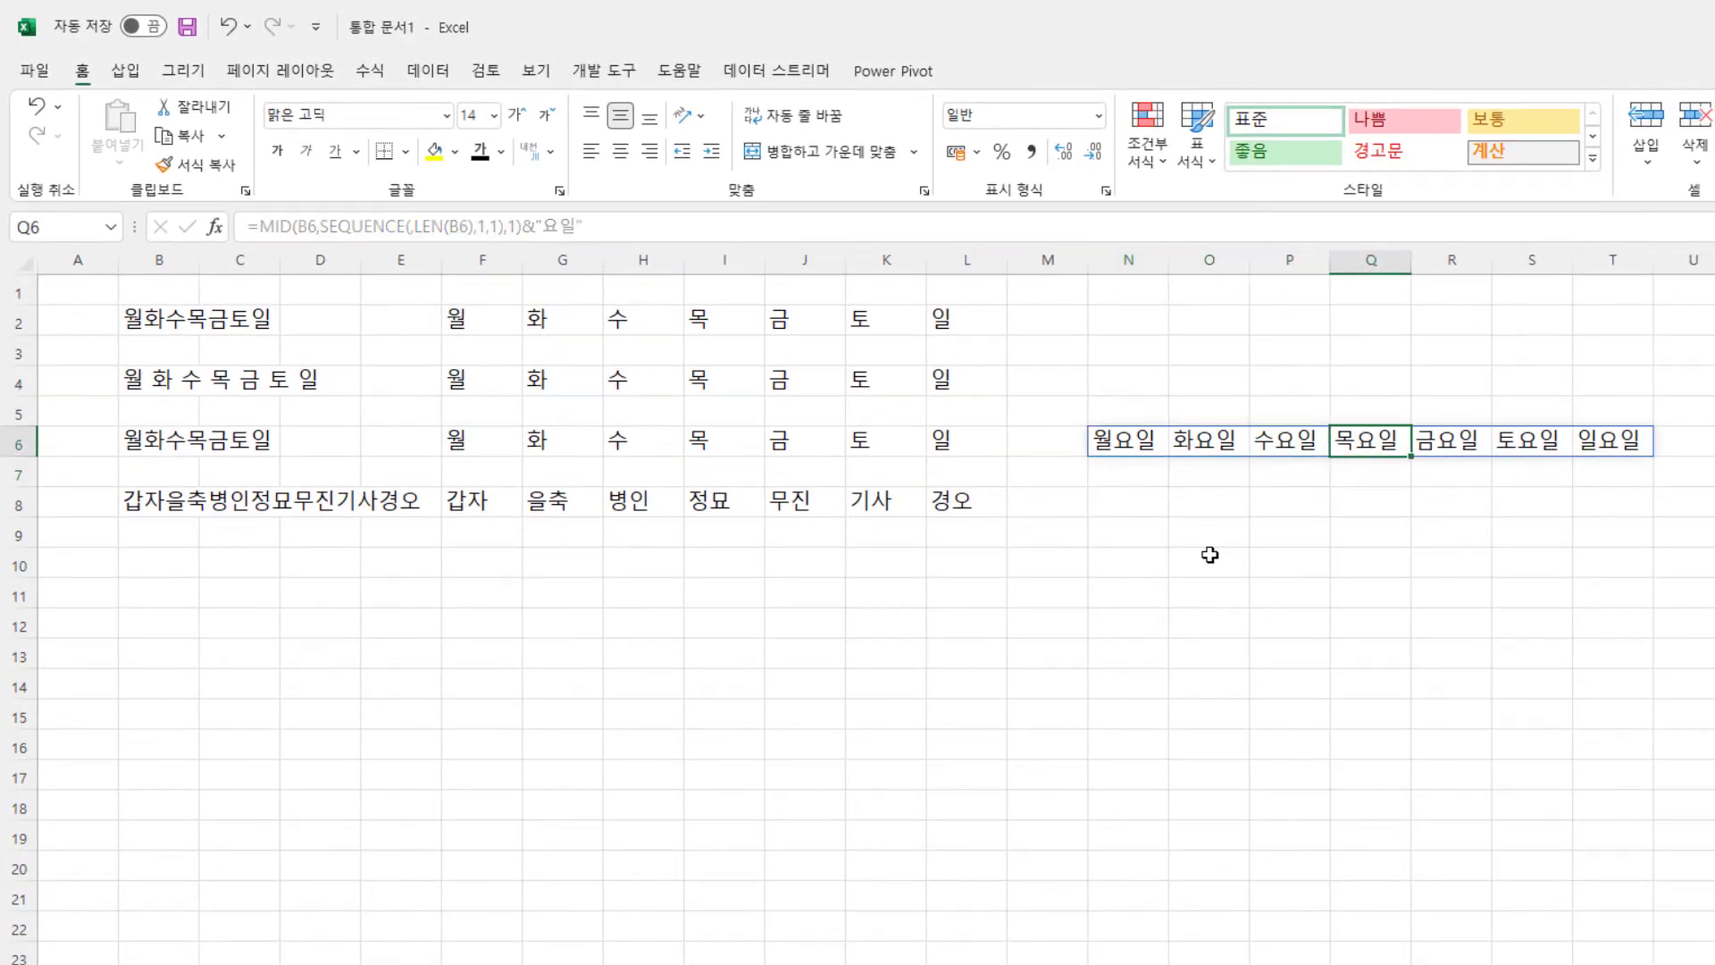